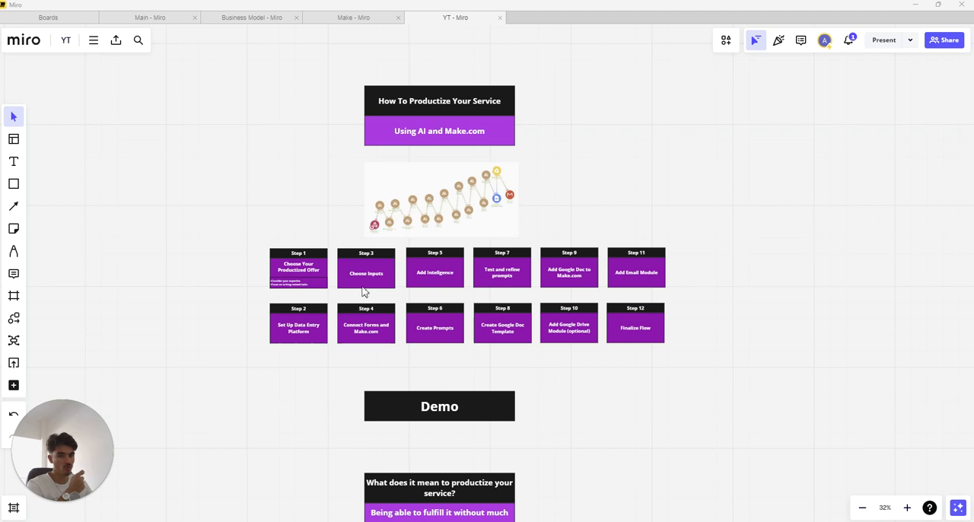
left_click_drag(252, 234, 713, 358)
left_click(219, 332)
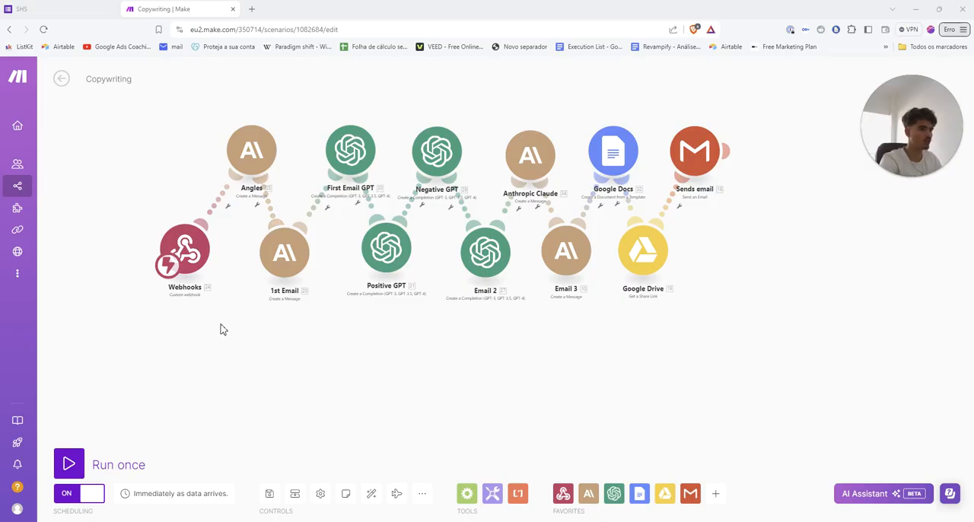
Run the Copywriting scenario once and switch to the SHS intake form
scroll(224, 343, "down", 1)
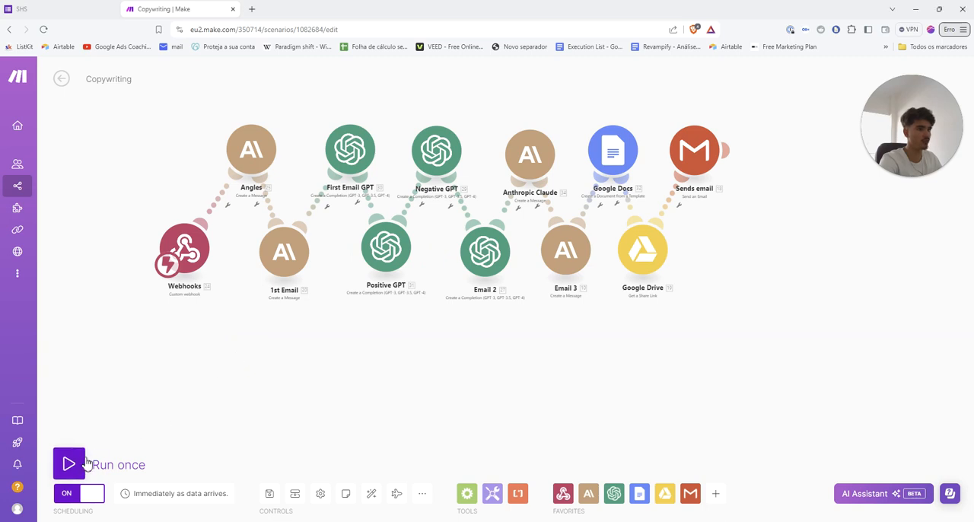
left_click(84, 464)
left_click(76, 8)
scroll(270, 257, "down", 1)
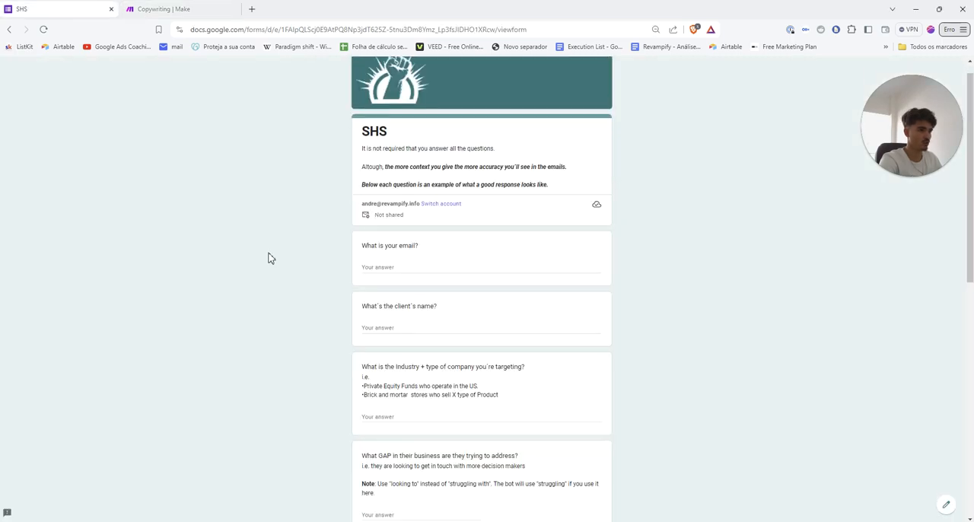
scroll(271, 258, "up", 1)
scroll(344, 251, "down", 1)
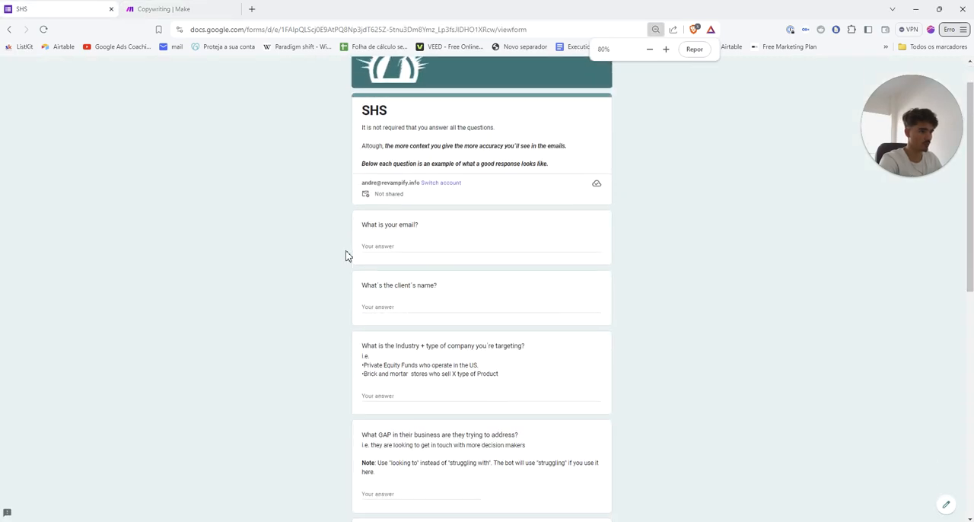
Enter the sender's email address and set the client's name to Revampify in the SHS form
left_click(384, 235)
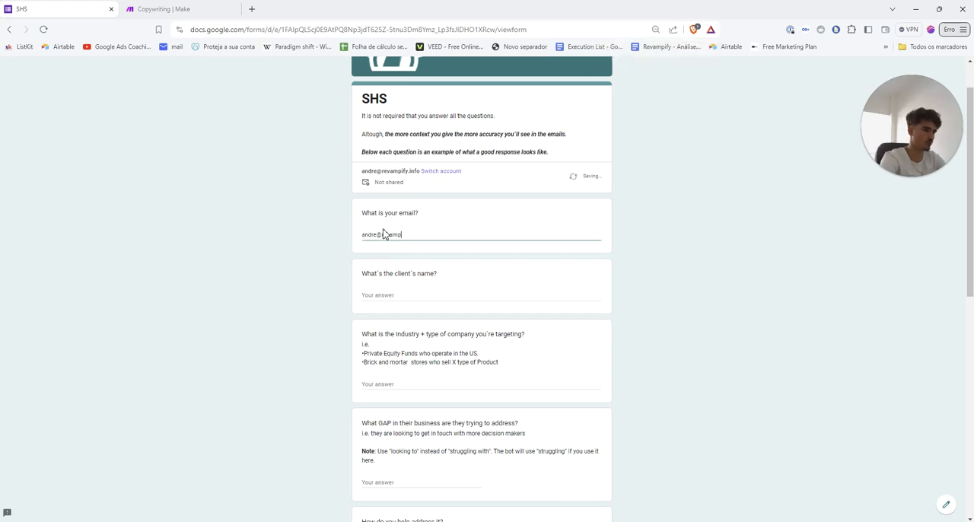
key("Tab")
type("Revampify")
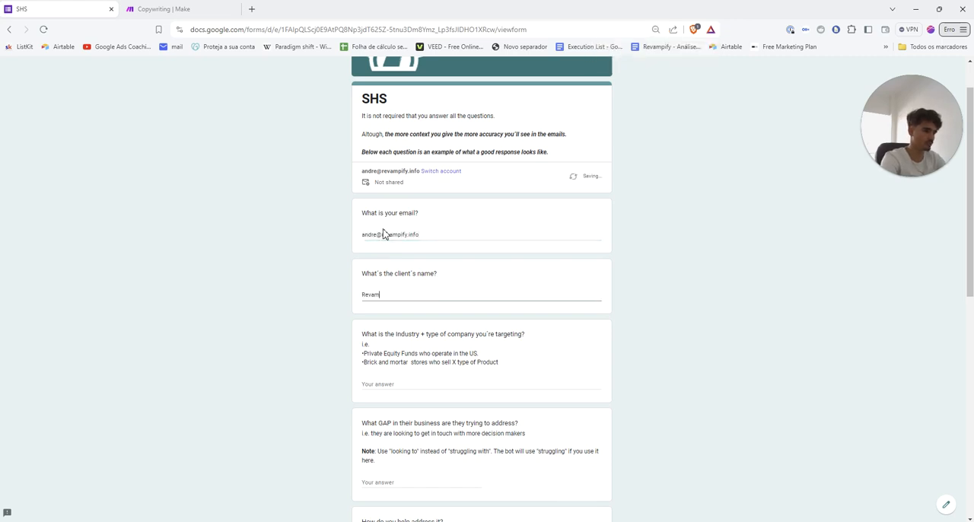
key("Tab")
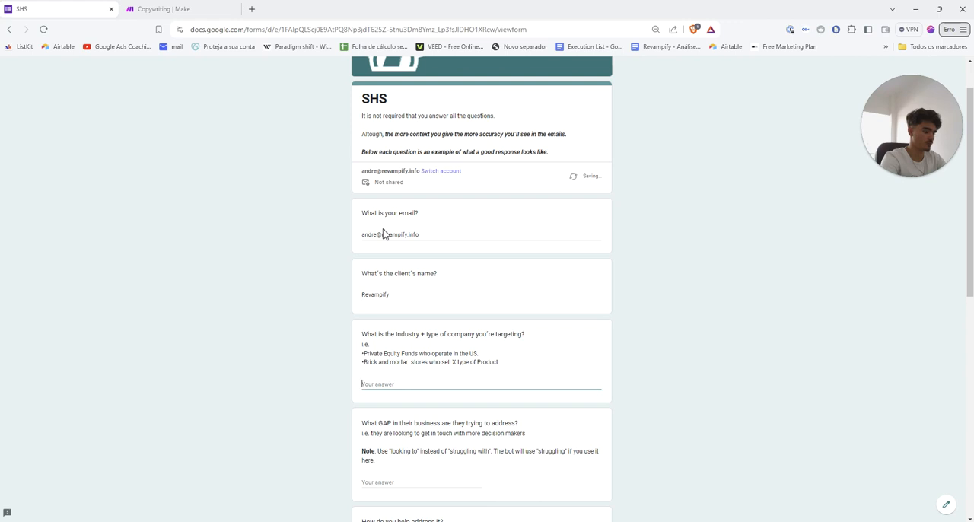
Answer the target industry with "Cyber security companies" and the business gap with "They are looking for more clients"
type("Cyber security companies")
key("Tab")
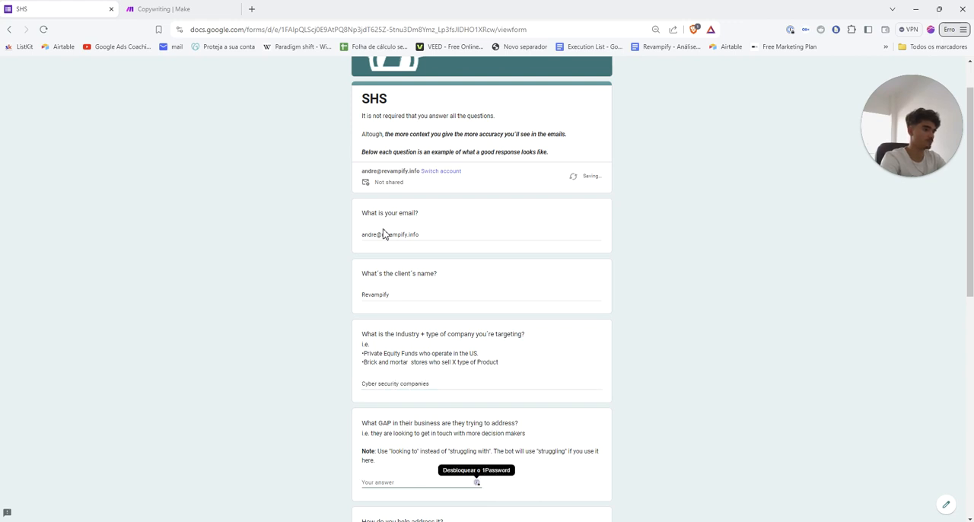
type("They are lookin")
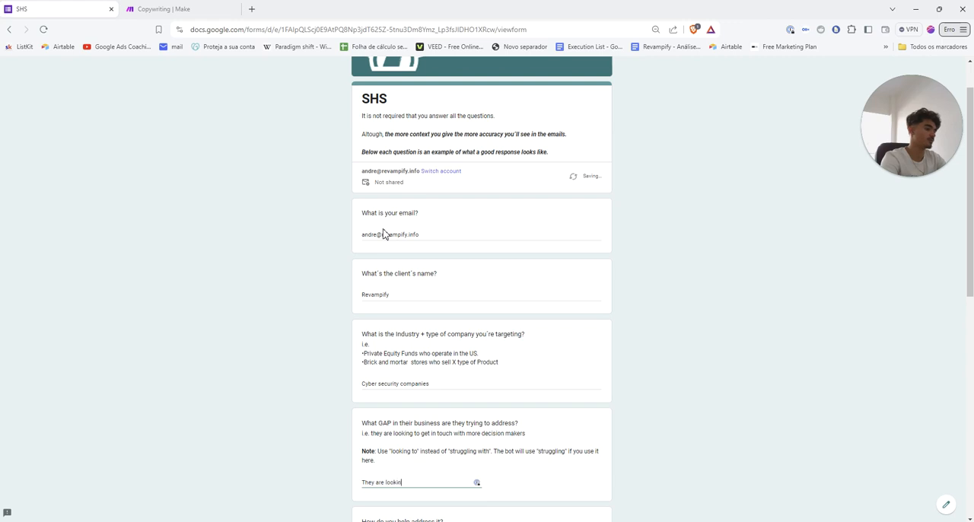
type("g for more clients")
key("Tab")
Answer how the gap is addressed: "I run a sales team who specializes in getting high ticket clients through cold calling -- we will cold call all of them"
type("I")
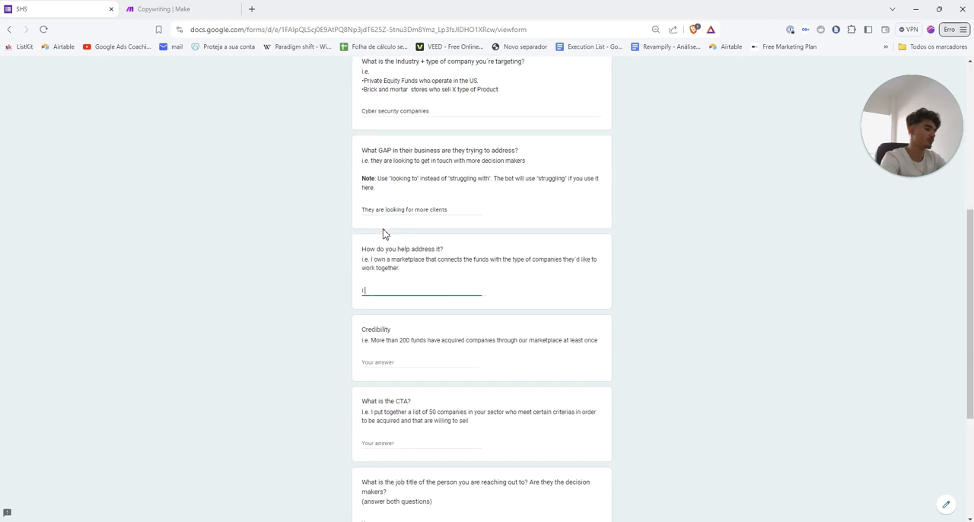
type(" run a l")
key("BackSpace")
key("BackSpace")
key("BackSpace")
key("BackSpace")
key("BackSpace")
key("BackSpace")
key("BackSpace")
key("BackSpace")
key("BackSpace")
type("I run a sa")
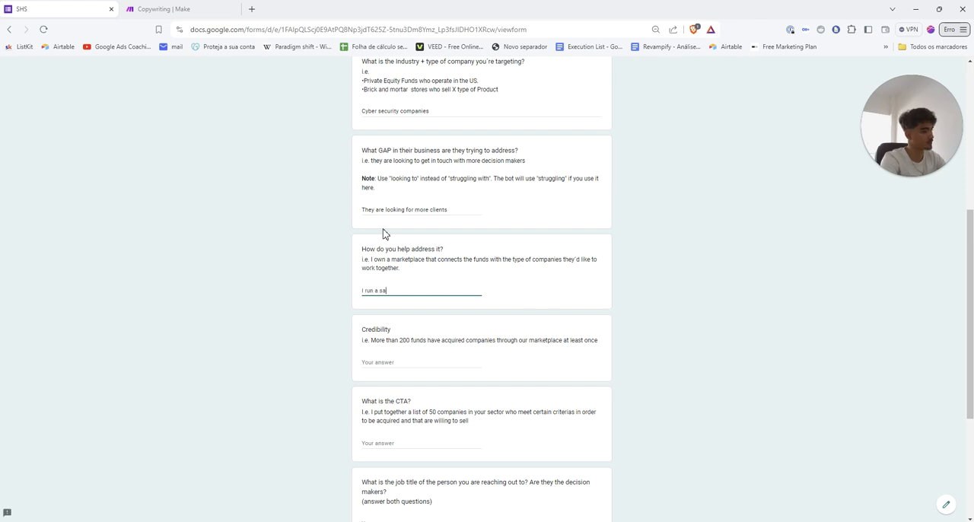
type("les team who speci")
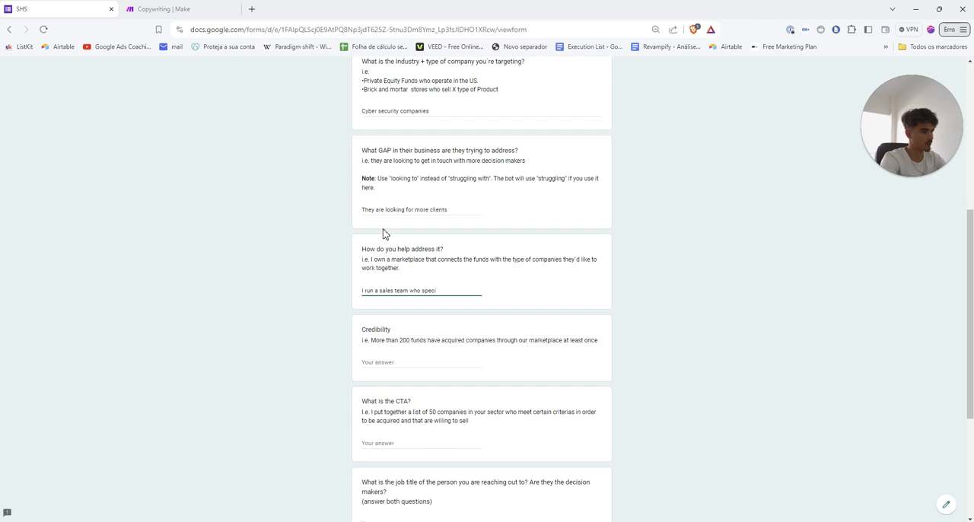
type("alizes in getting ")
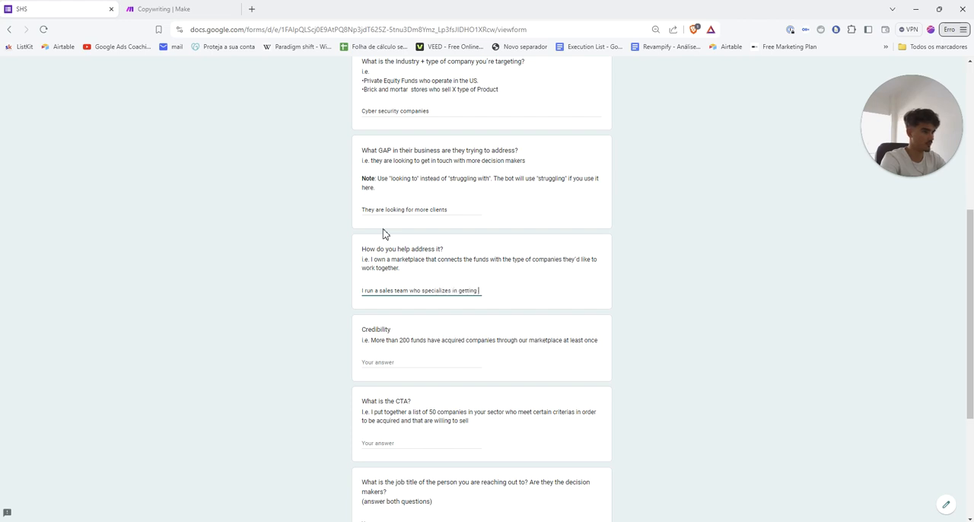
type("high ticket clients")
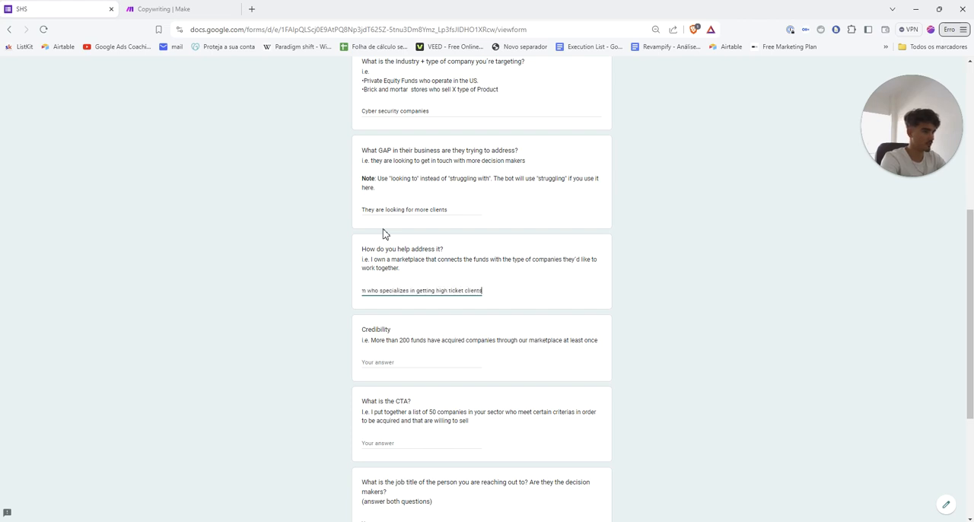
type(" through cold calling -- we will")
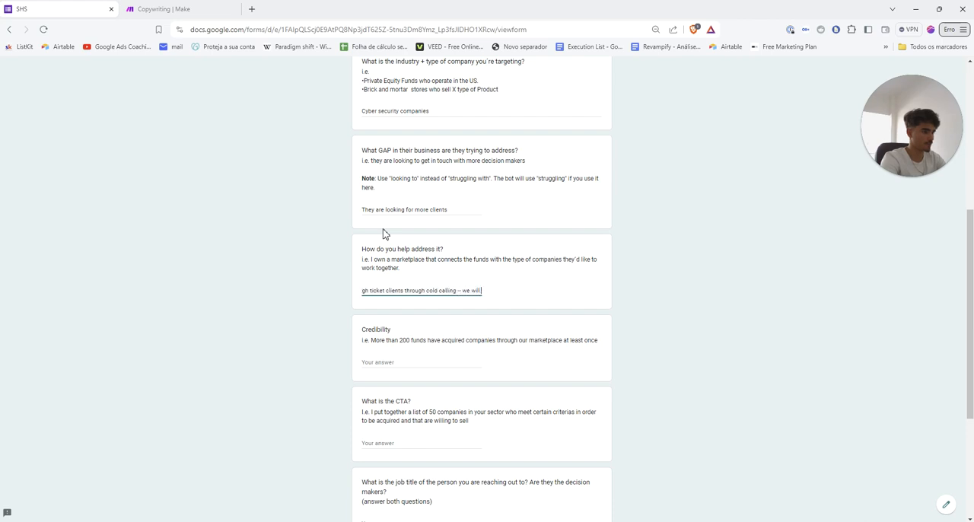
type(" cold call al of them")
key("Tab")
Fill in the credibility answer with "We helped CYberx add 200k in monthly revenu"
type("W")
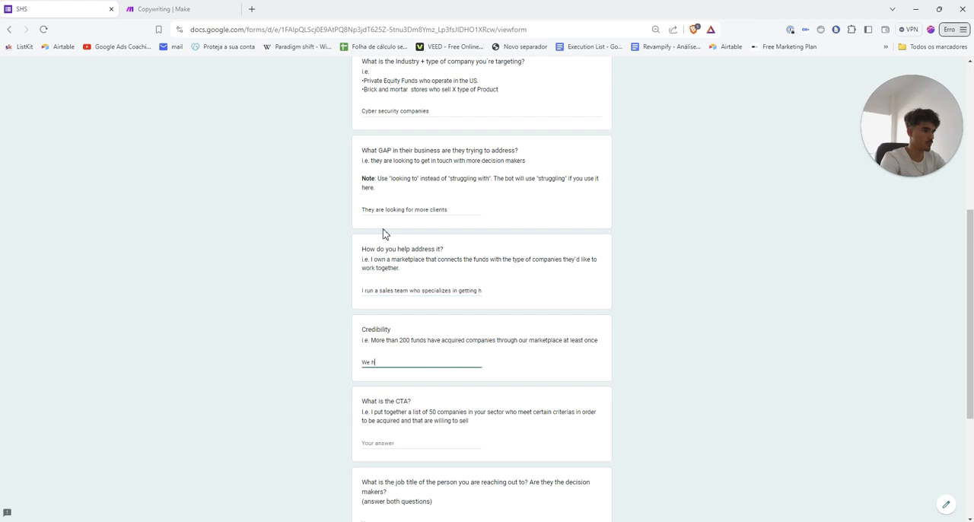
type("e helped CYbers")
type(" add 200k ")
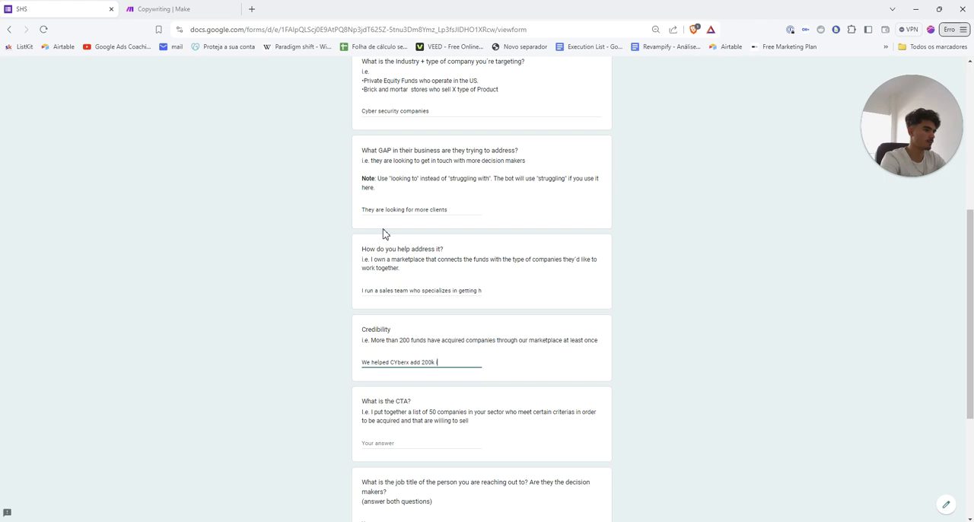
type("in monthly revenu")
key("Tab")
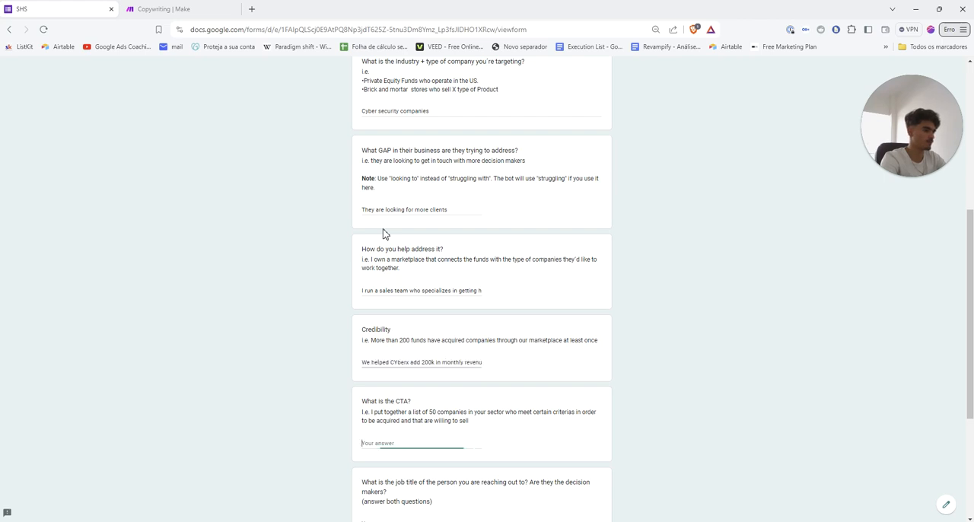
Leave the CTA, job title, second email and recent event questions blank and submit the form
key("Tab")
key("Tab")
key("Tab")
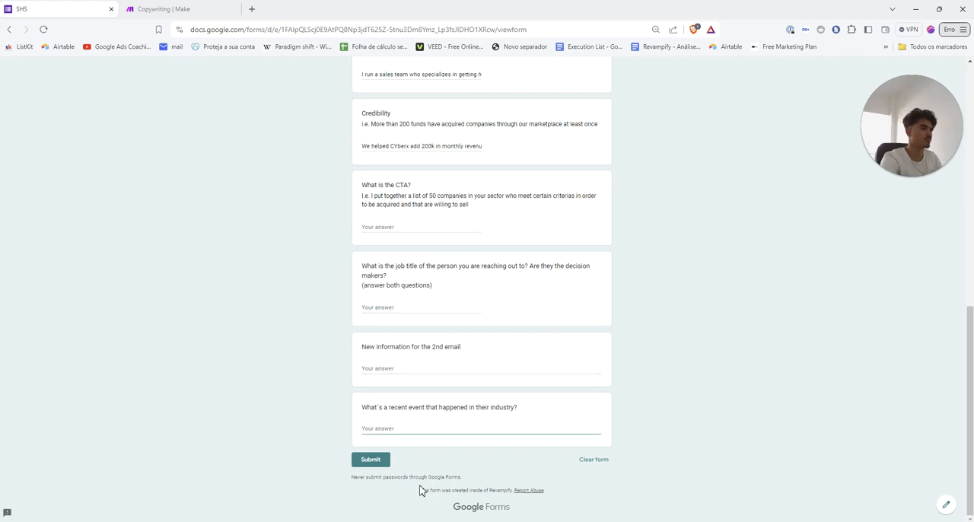
left_click(370, 460)
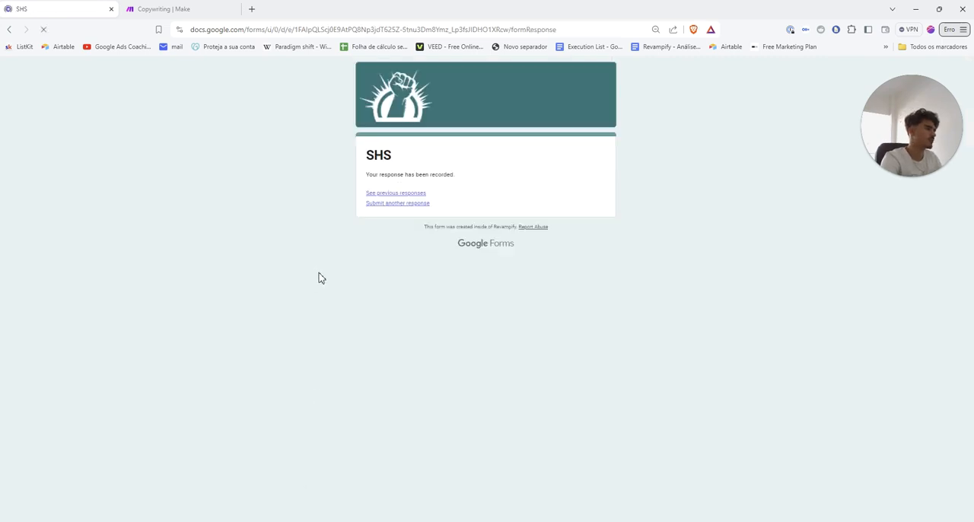
Return to the Copywriting scenario and watch its modules execute from the webhook onward
key("ctrl+Tab")
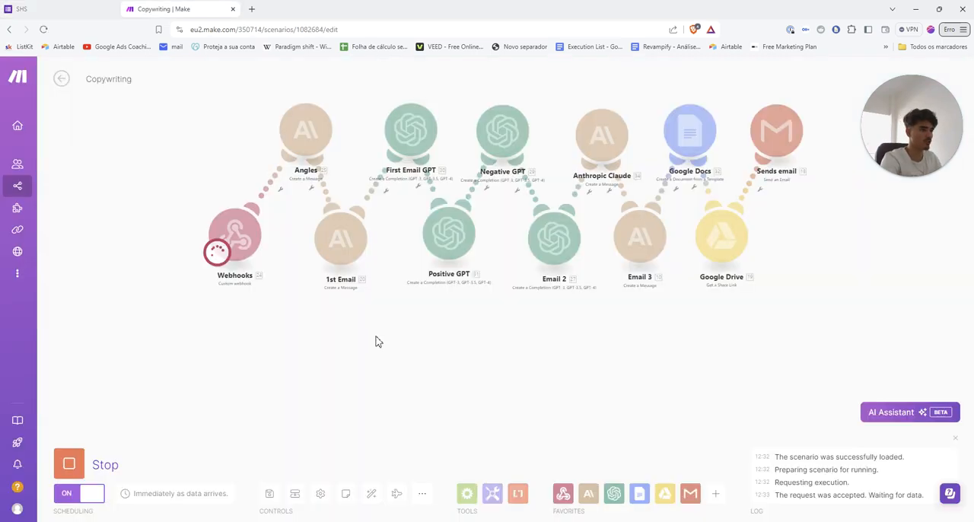
left_click_drag(375, 342, 335, 361)
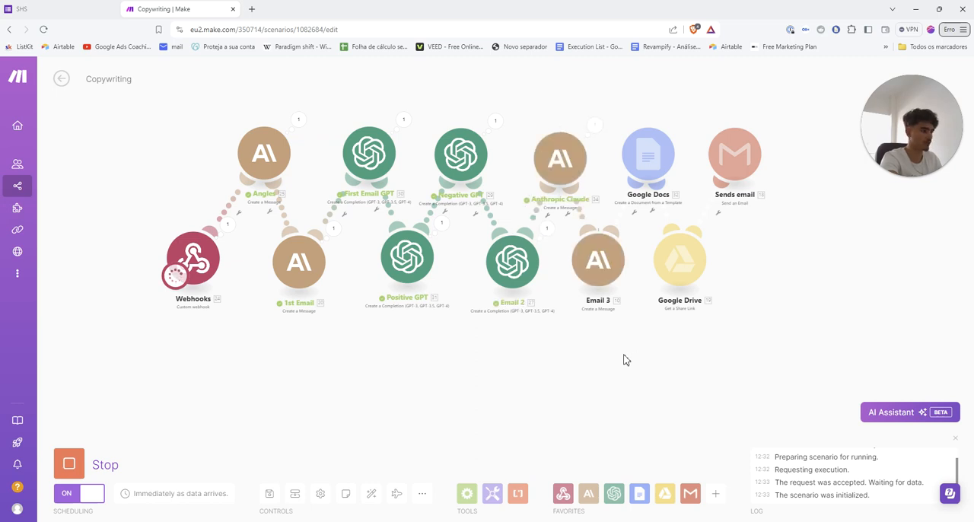
scroll(628, 361, "up", 1)
scroll(630, 362, "down", 1)
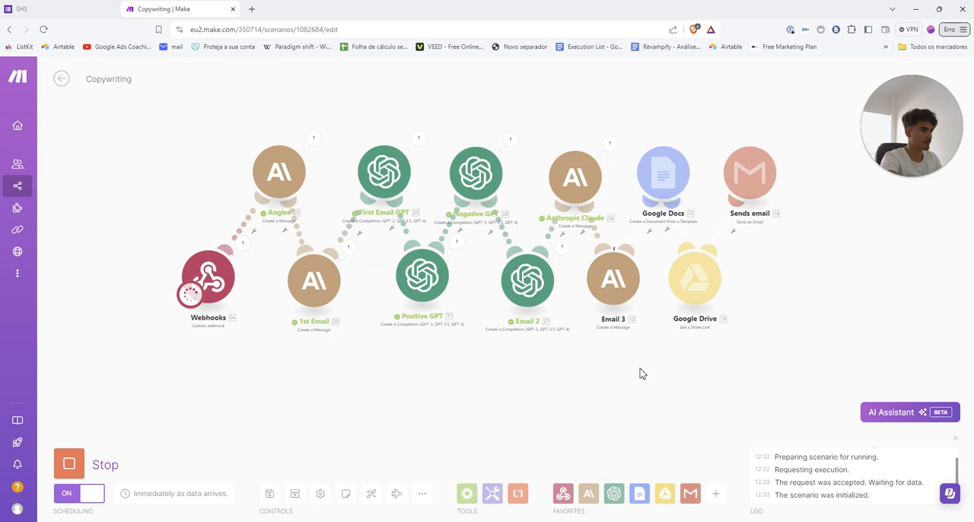
Open the Gmail inbox in a new tab and follow the document link in the "Emails for Revampify" message
left_click(251, 8)
type("G")
key("Return")
left_click(222, 9)
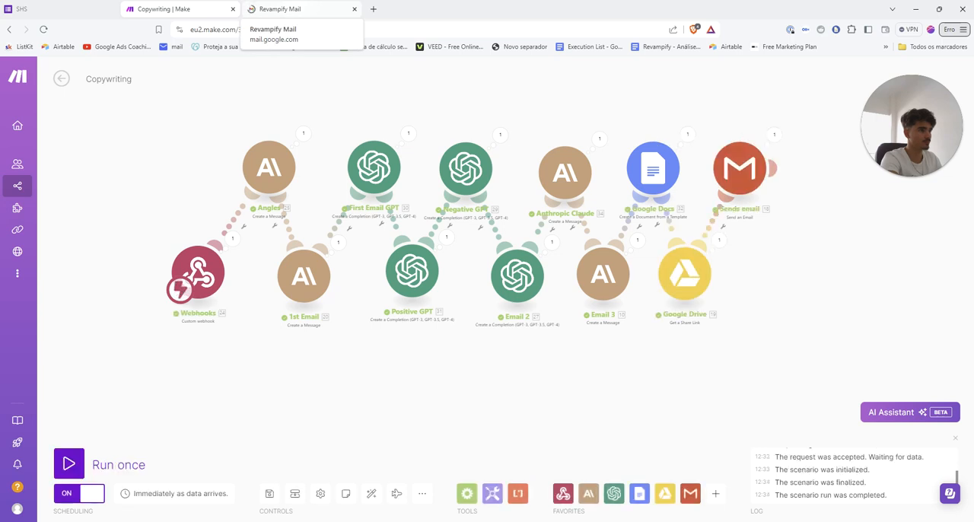
left_click(278, 9)
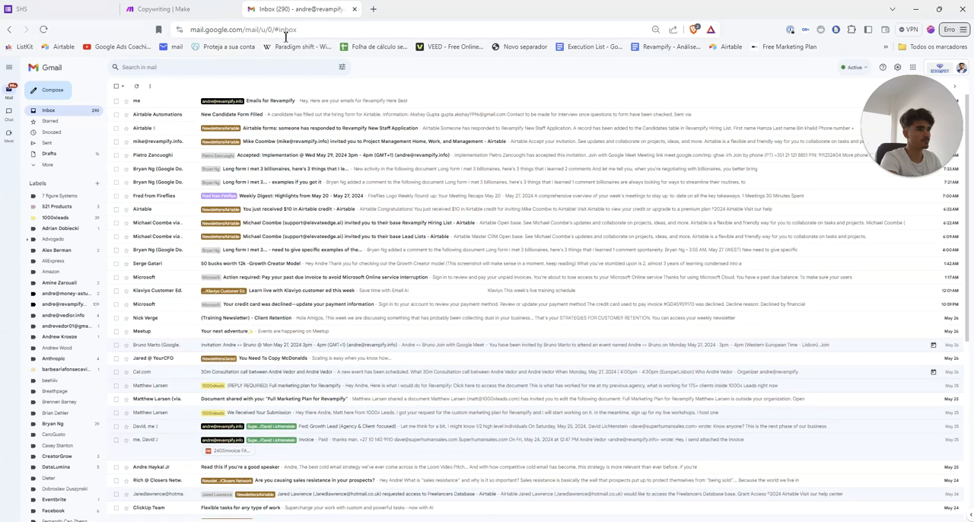
left_click(290, 101)
left_click(174, 211)
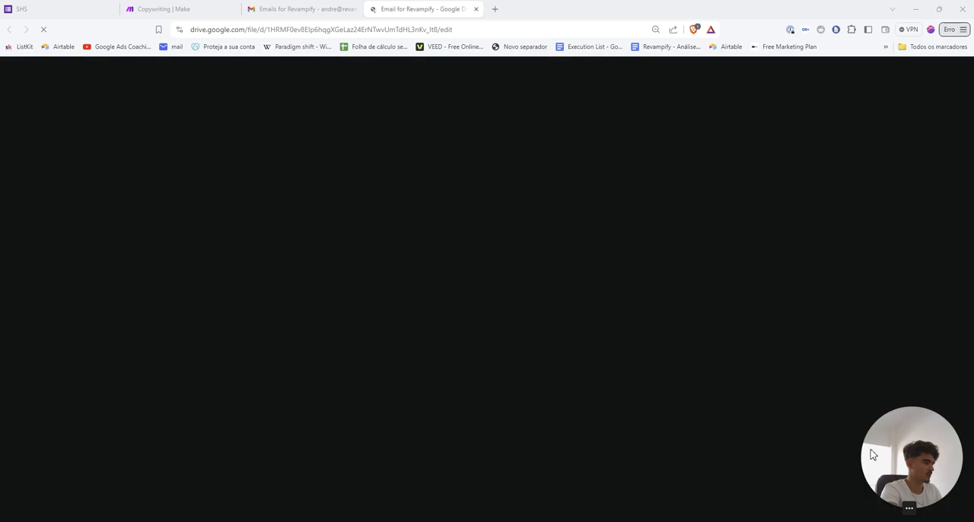
Review the copy of Email 1, Email 2 and Email 3 with their variants in the Email for Revampify document
key("ctrl+minus")
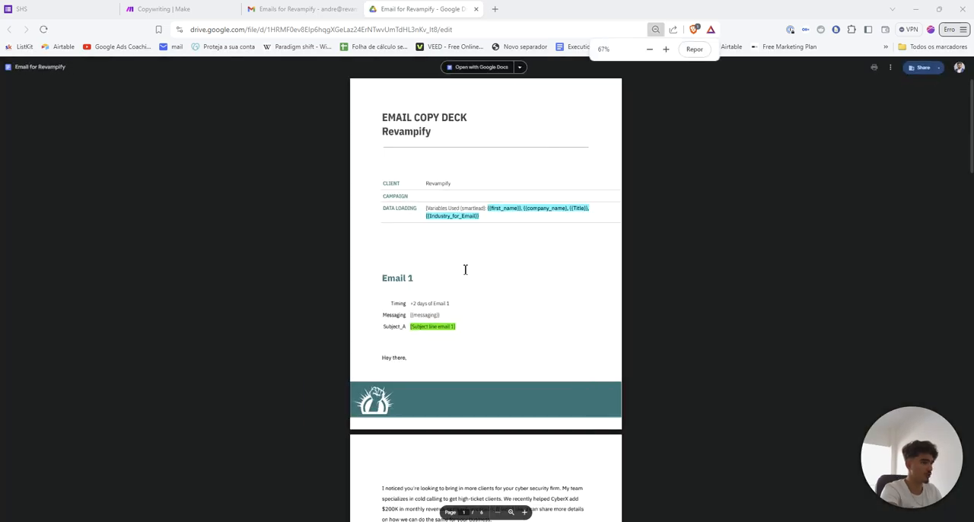
scroll(463, 271, "down", 3)
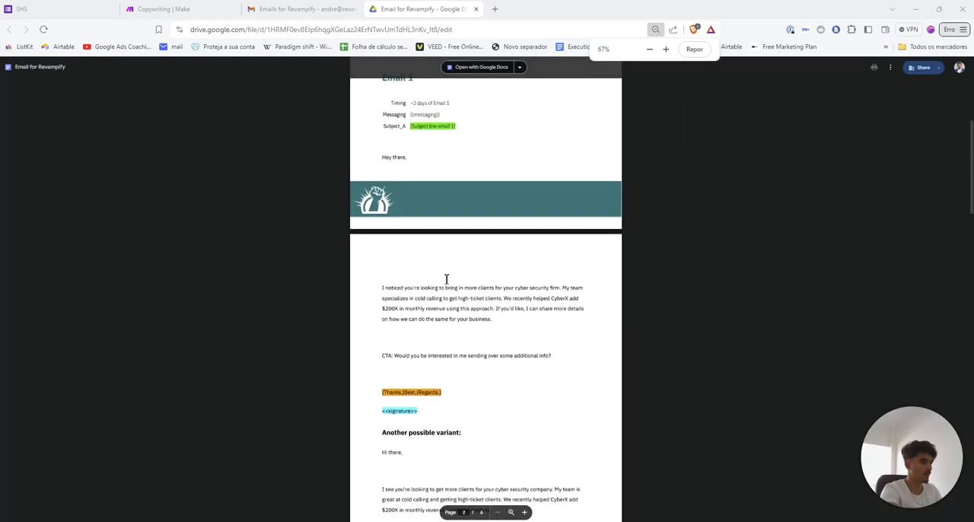
scroll(447, 280, "up", 1)
left_click_drag(382, 205, 503, 372)
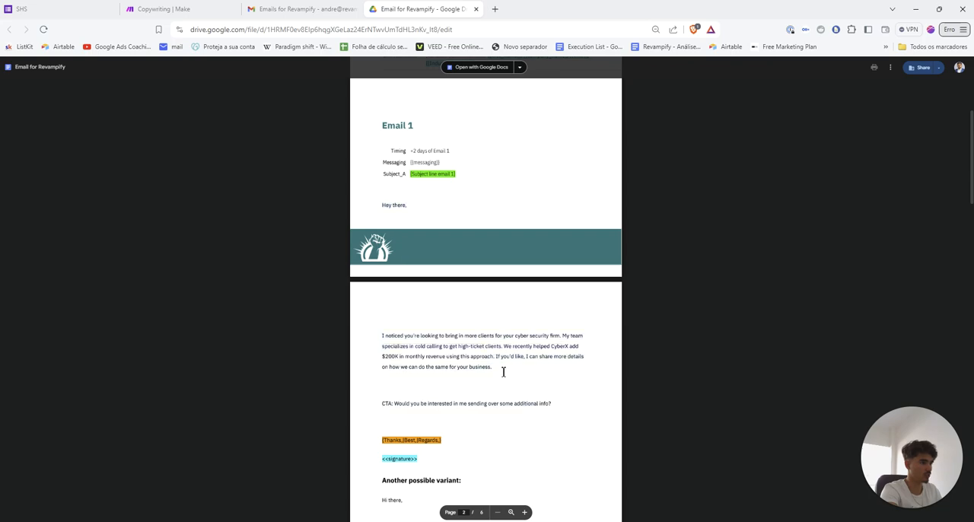
key("ctrl+minus")
scroll(503, 372, "up", 2)
key("ctrl+plus")
key("ctrl+plus")
scroll(504, 372, "down", 1)
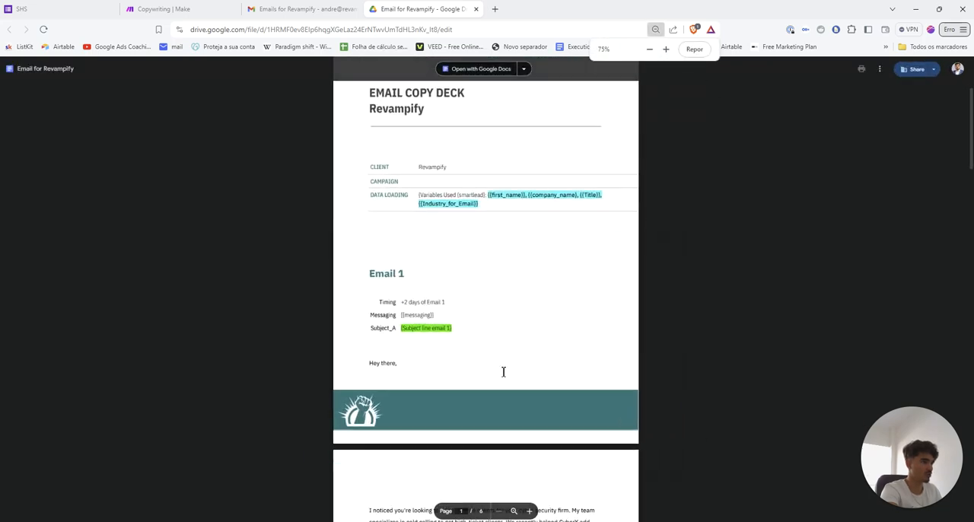
scroll(503, 371, "down", 15)
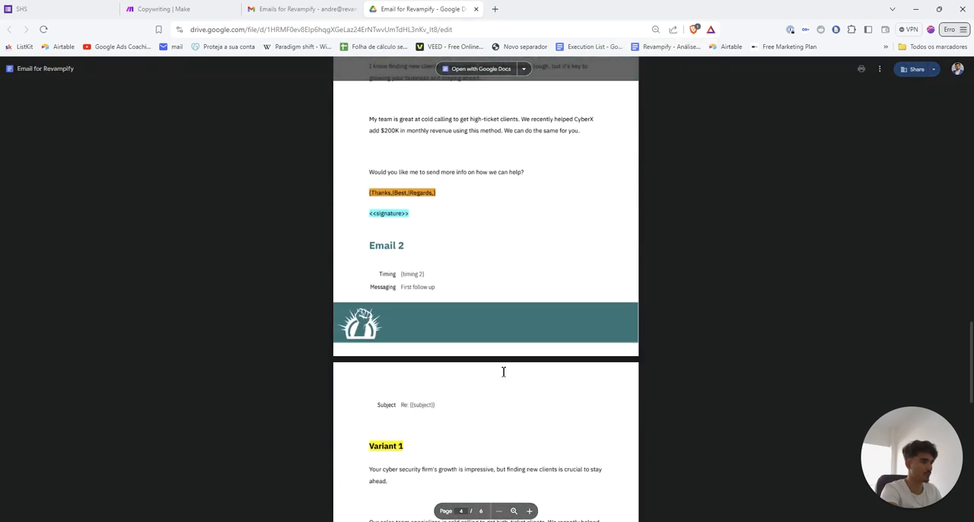
scroll(503, 371, "down", 10)
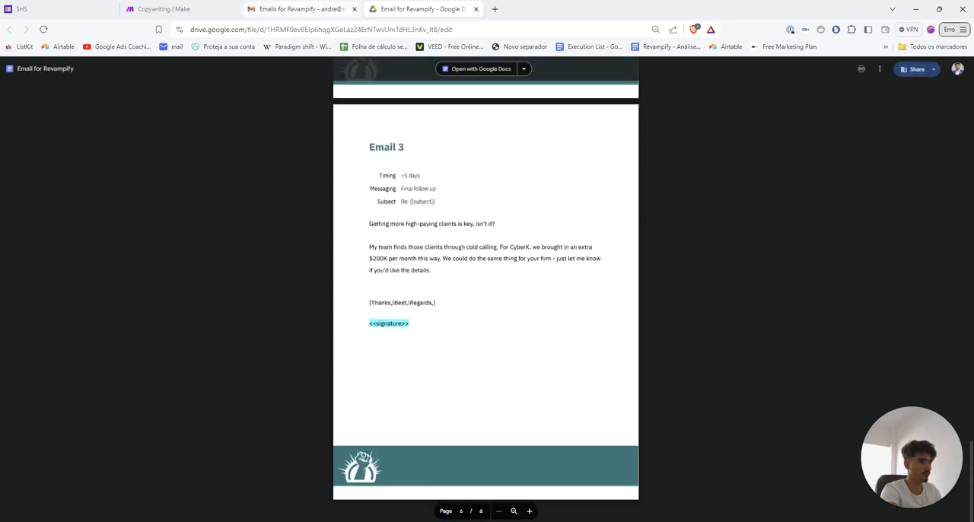
Close the generated document and the Gmail message, leaving the Copywriting scenario in view
left_click(475, 8)
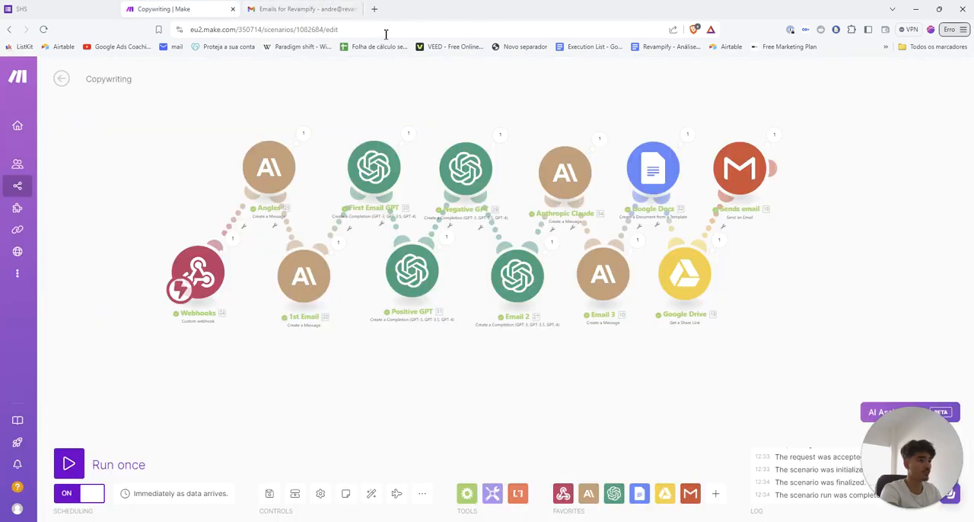
left_click(356, 10)
scroll(413, 404, "down", 2)
scroll(413, 404, "up", 2)
left_click_drag(414, 404, 385, 400)
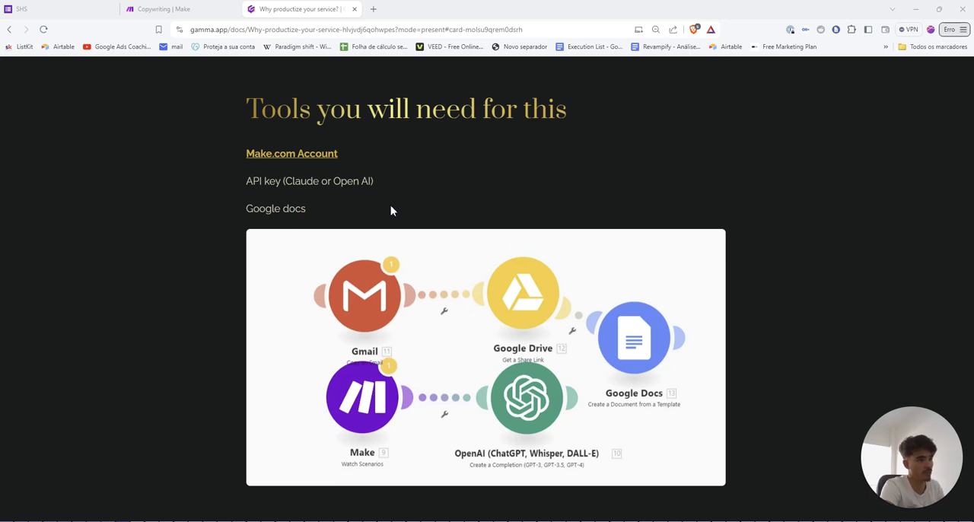
mouse_move(304, 161)
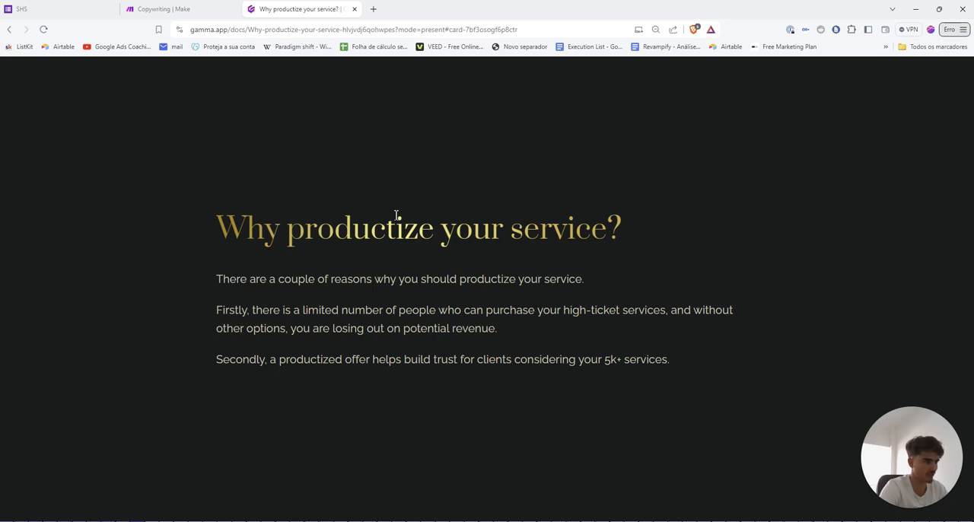
Advance the Gamma presentation from "Why productize your service?" through the risk-free and skeptical client slides to "Example: YouTube agency"
key("Right")
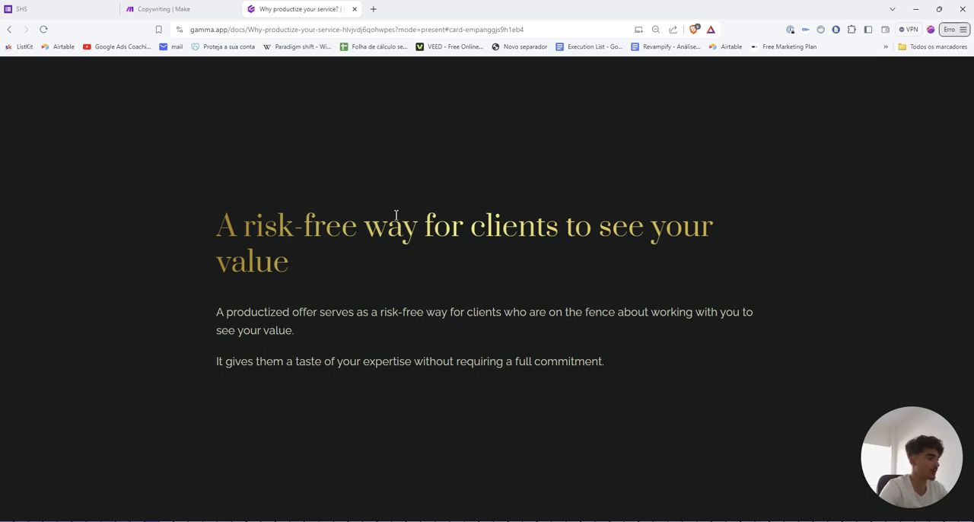
key("Right")
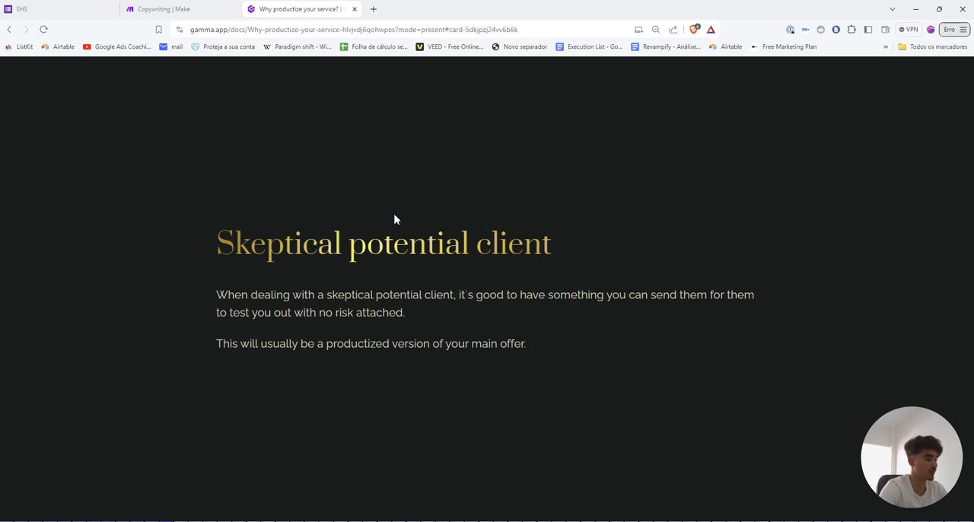
key("Right")
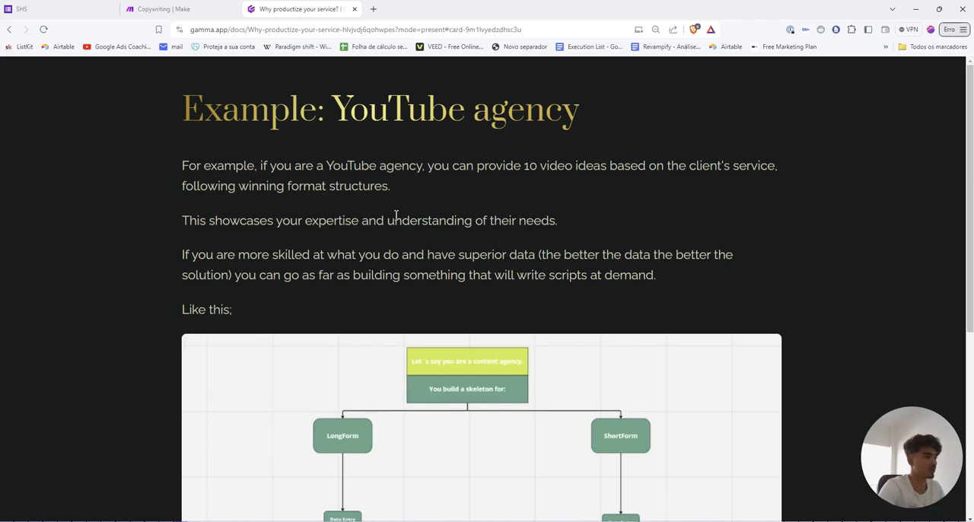
Examine the LongForm and ShortForm skeleton diagram on the YouTube agency slide, briefly comparing it with the Copywriting scenario in Make
scroll(338, 299, "down", 3)
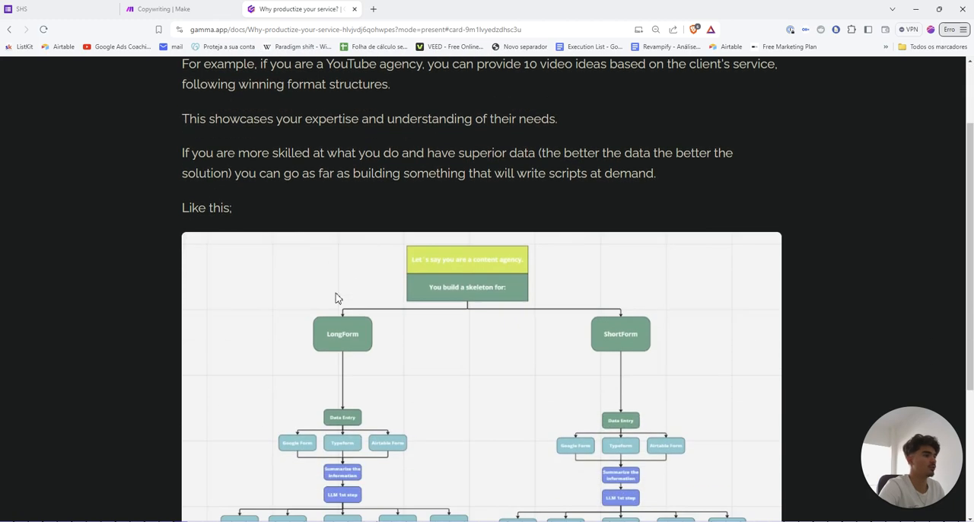
scroll(338, 298, "down", 4)
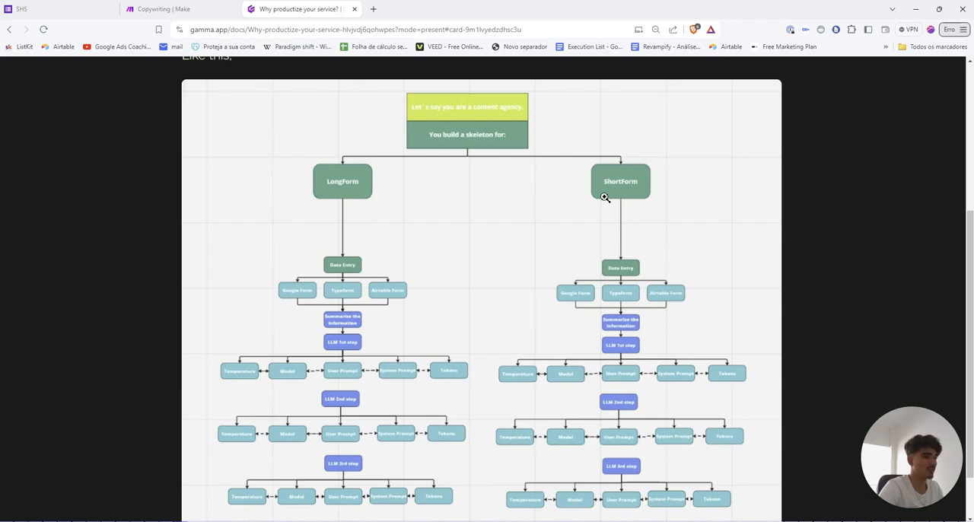
left_click(160, 9)
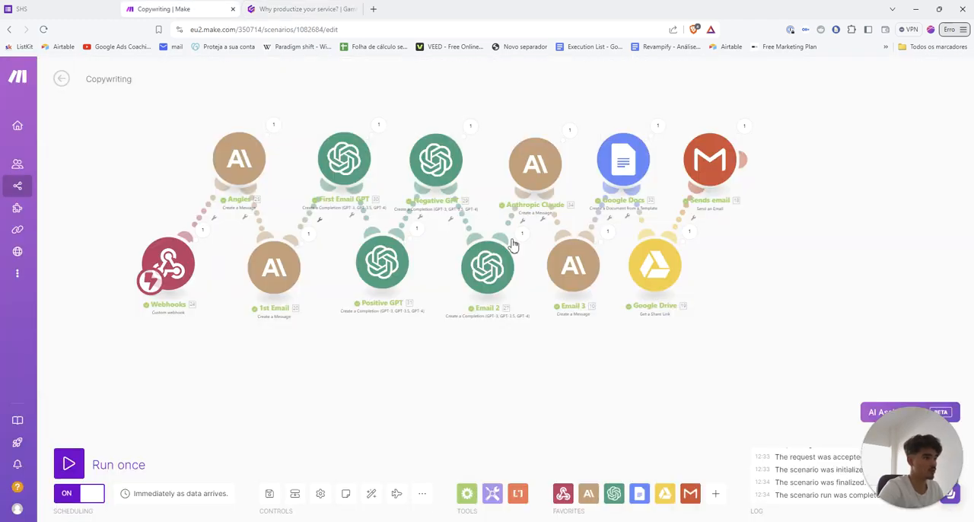
left_click(291, 10)
scroll(421, 291, "down", 2)
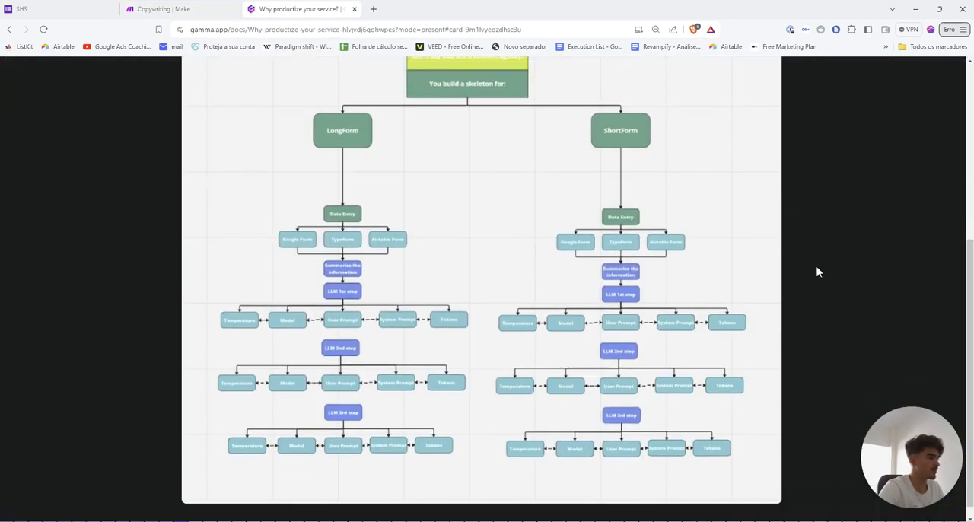
Advance to the "Potential" slide and examine its diagram on leveraging the LongForm, ShortForm and Ideas workflows together
key("Right")
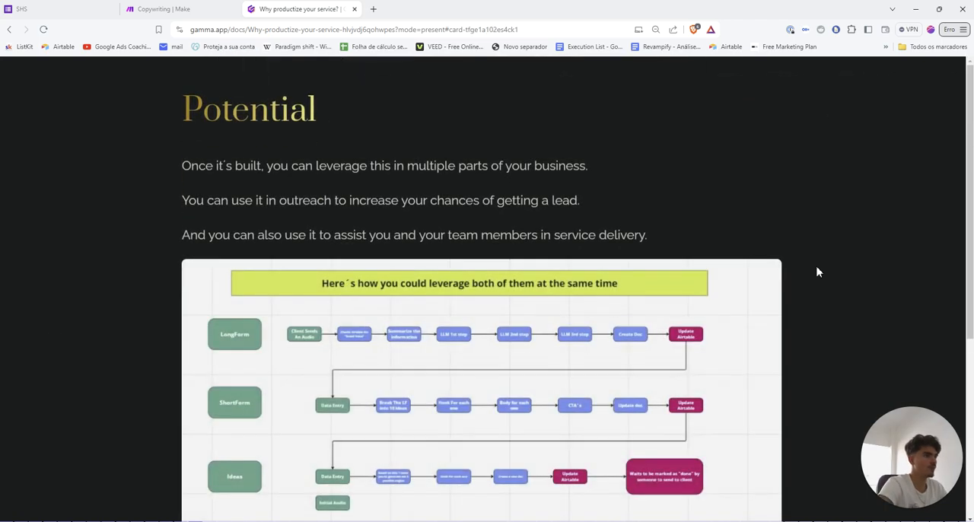
scroll(807, 276, "down", 1)
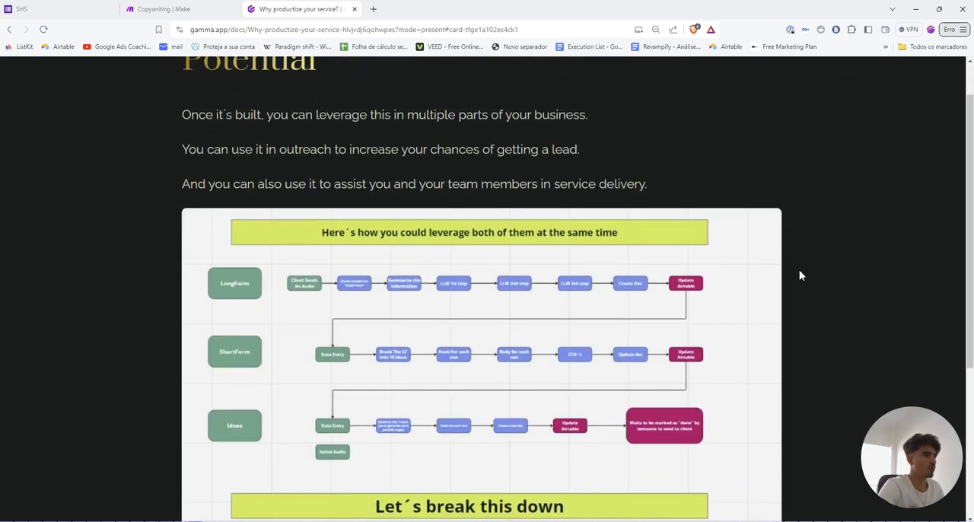
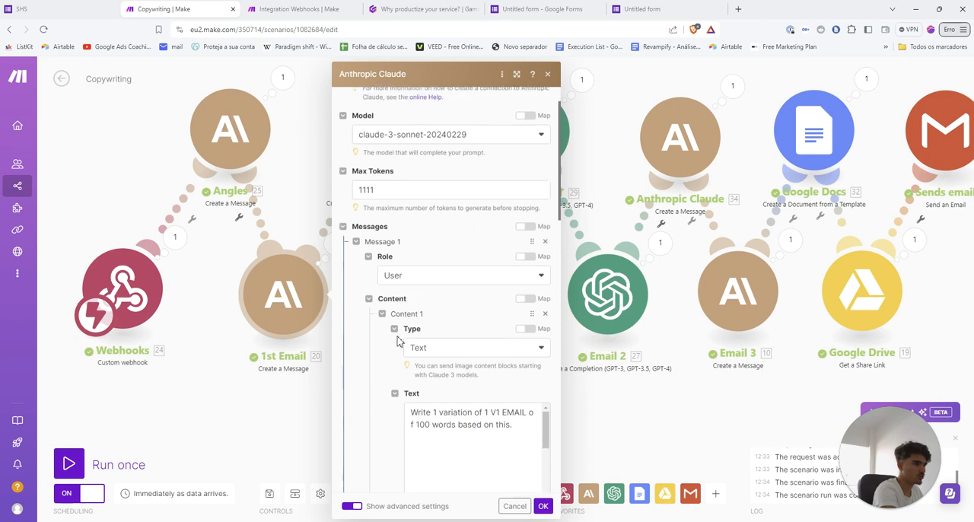
scroll(422, 235, "down", 5)
Examine the 1st Email module's Claude prompt with its mapped webhook form answers, and close the module settings
scroll(422, 235, "up", 1)
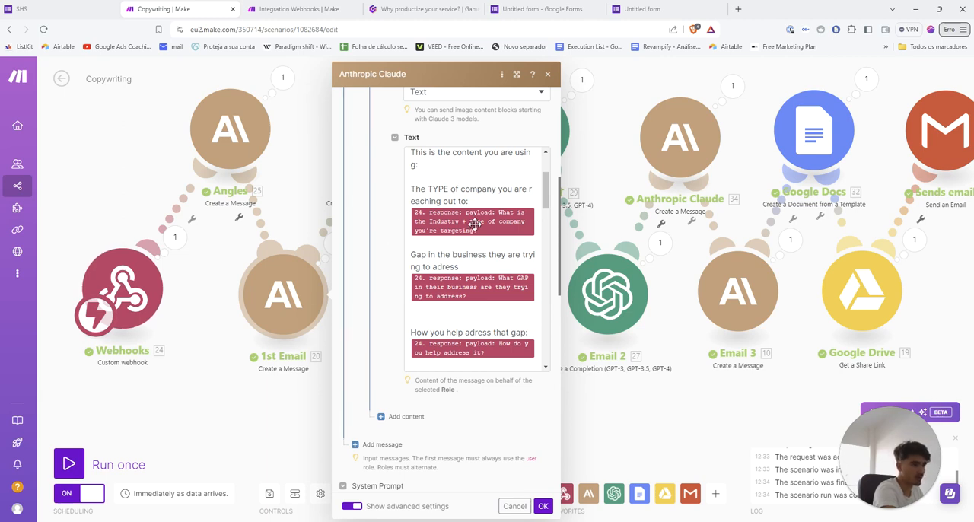
left_click_drag(412, 190, 482, 199)
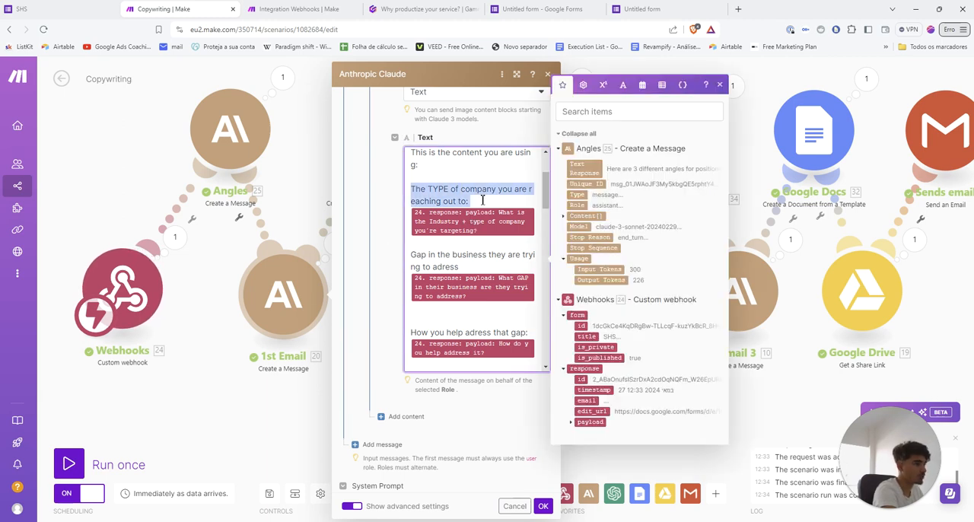
left_click(453, 189)
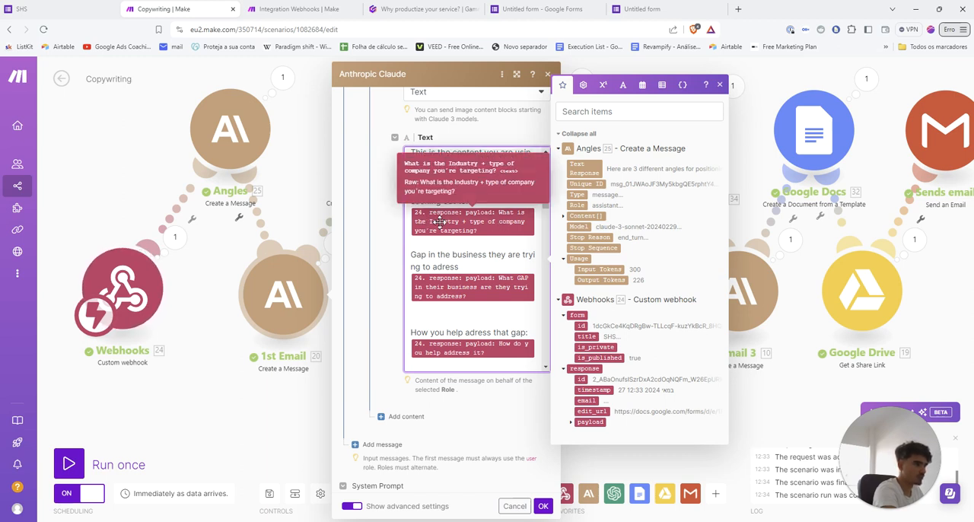
scroll(453, 297, "down", 1)
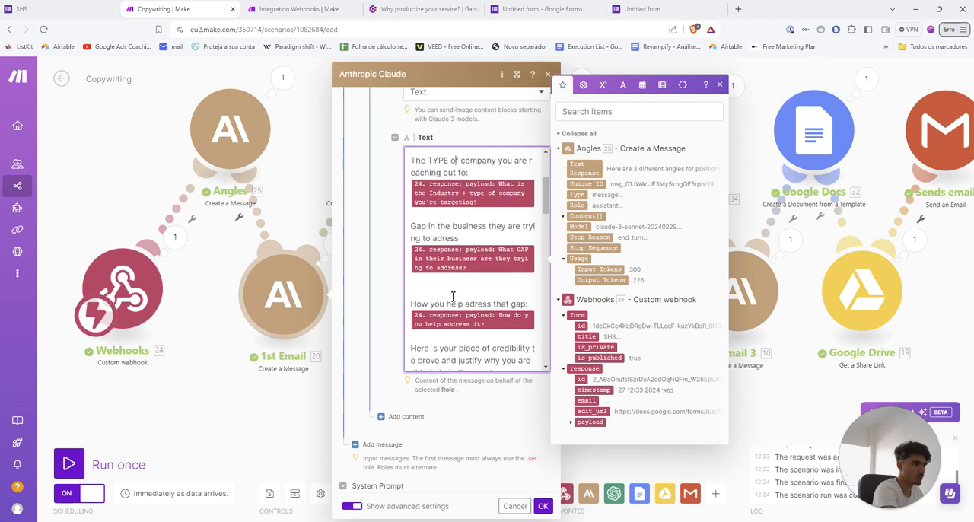
scroll(453, 297, "down", 1)
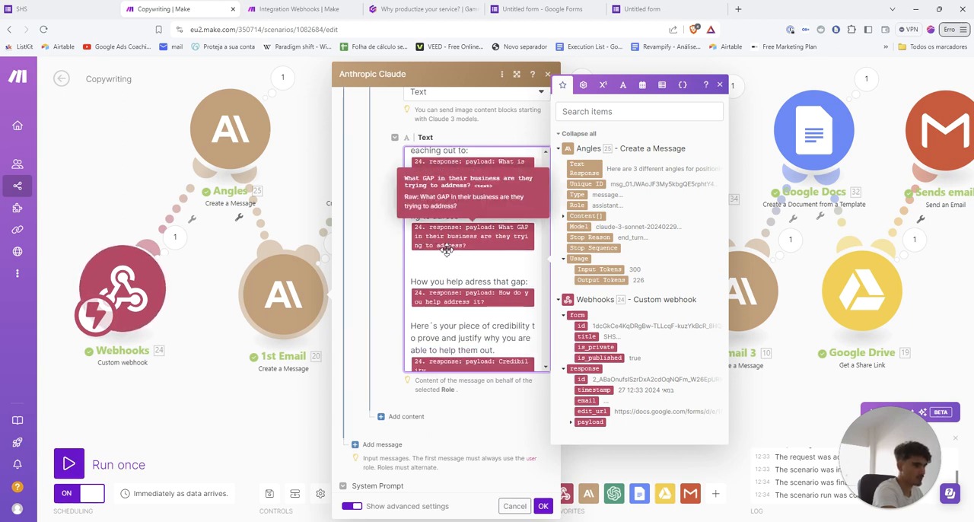
scroll(448, 259, "down", 3)
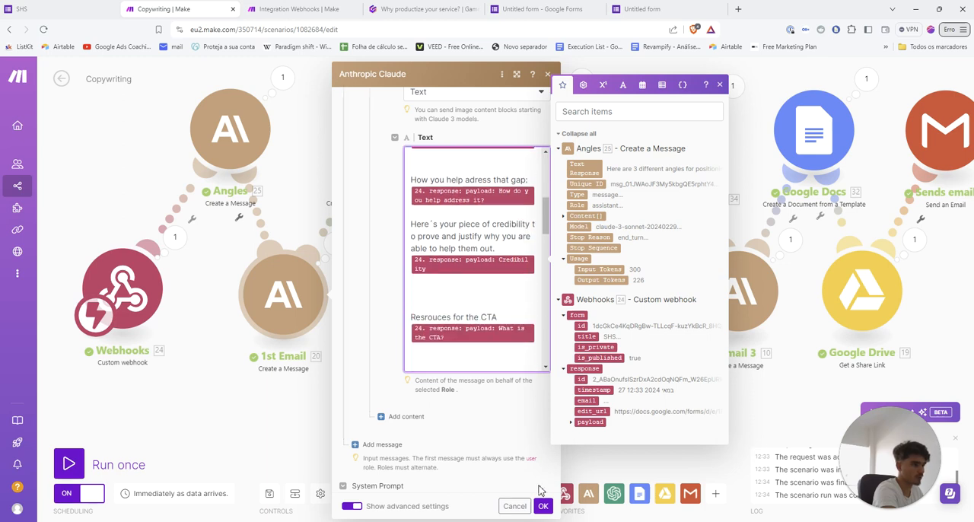
left_click(542, 505)
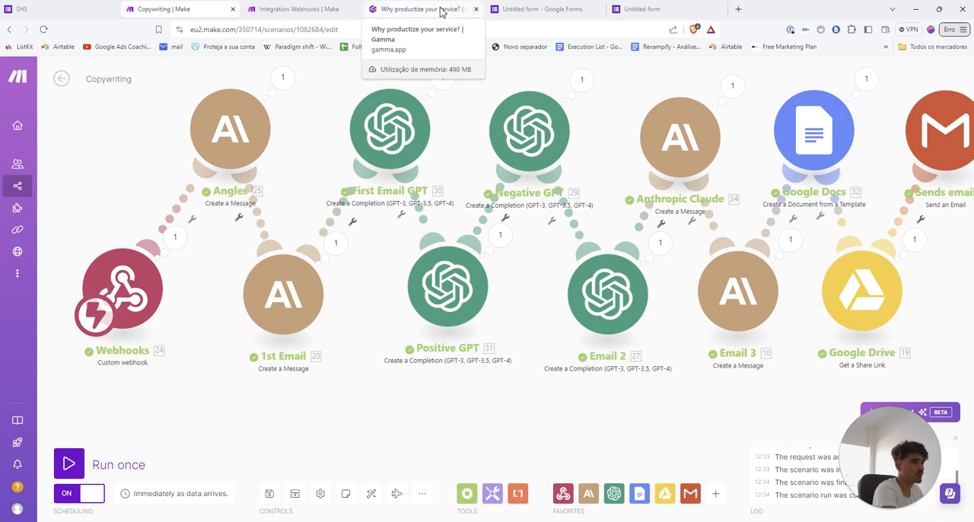
Switch to the YT board in Miro, review the numbered productizing step cards, and minimize the board
mouse_move(588, 521)
left_click(543, 480)
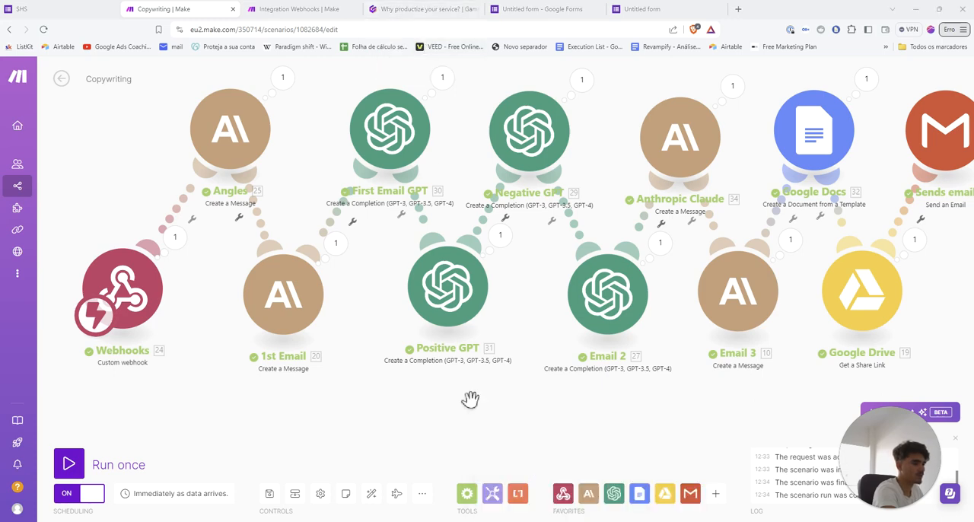
left_click_drag(326, 355, 524, 318)
scroll(525, 318, "up", 1)
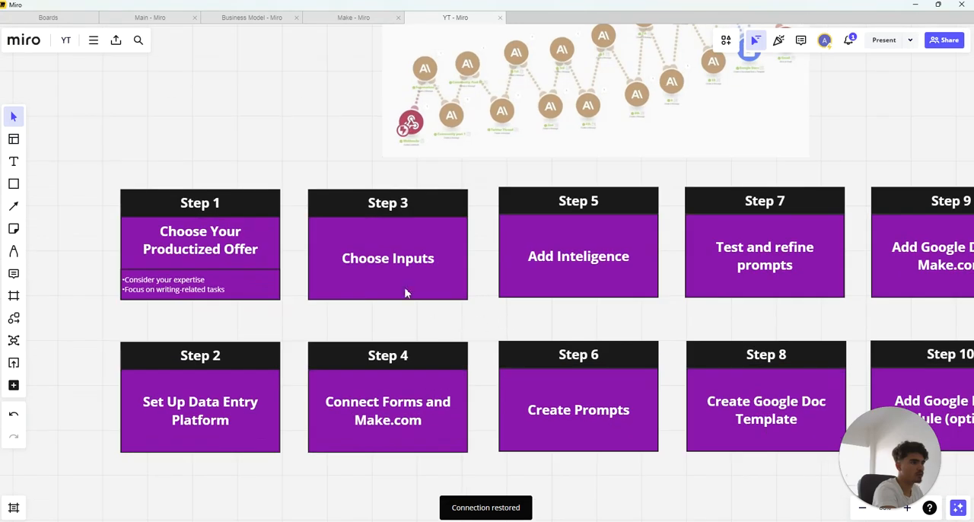
scroll(464, 319, "right", 2)
scroll(456, 322, "right", 2)
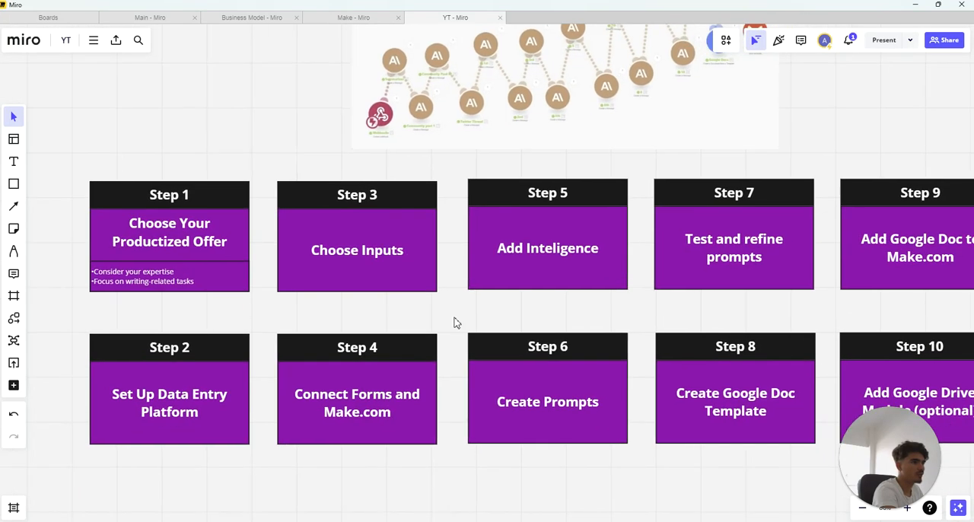
scroll(383, 326, "up", 1)
left_click_drag(402, 148, 587, 314)
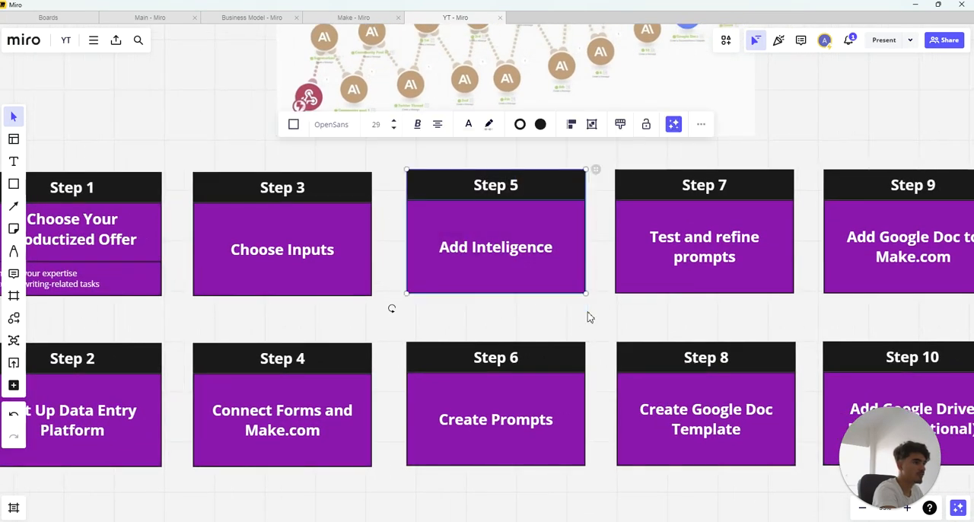
left_click(588, 315)
left_click(915, 5)
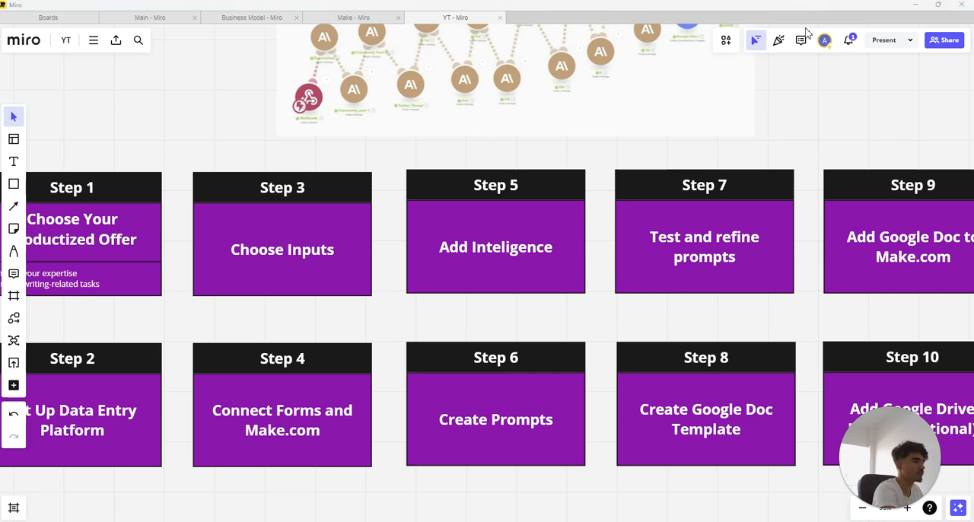
Review the example prompt slide in the Gamma presentation and bring up the Integration Webhooks scenario in Make
left_click(434, 9)
scroll(476, 273, "down", 1)
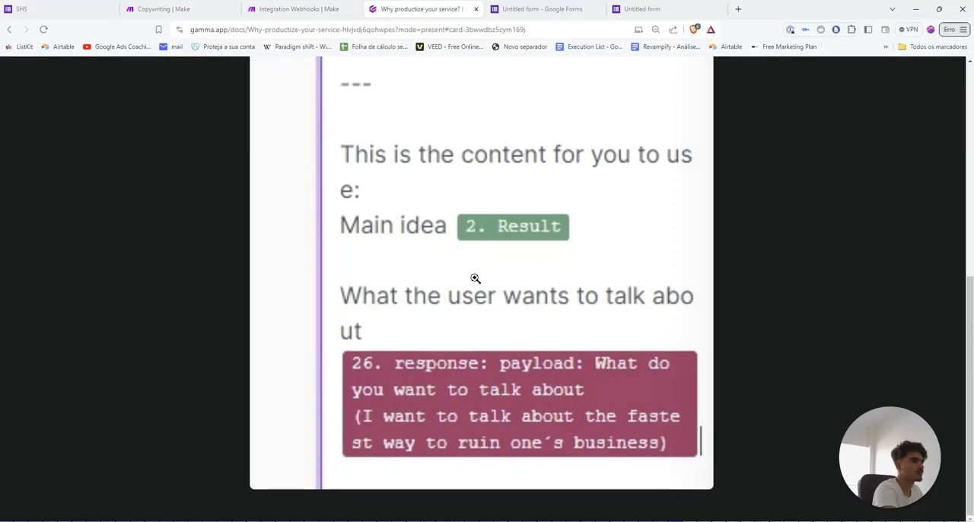
scroll(475, 278, "up", 2)
left_click(298, 9)
left_click(472, 368)
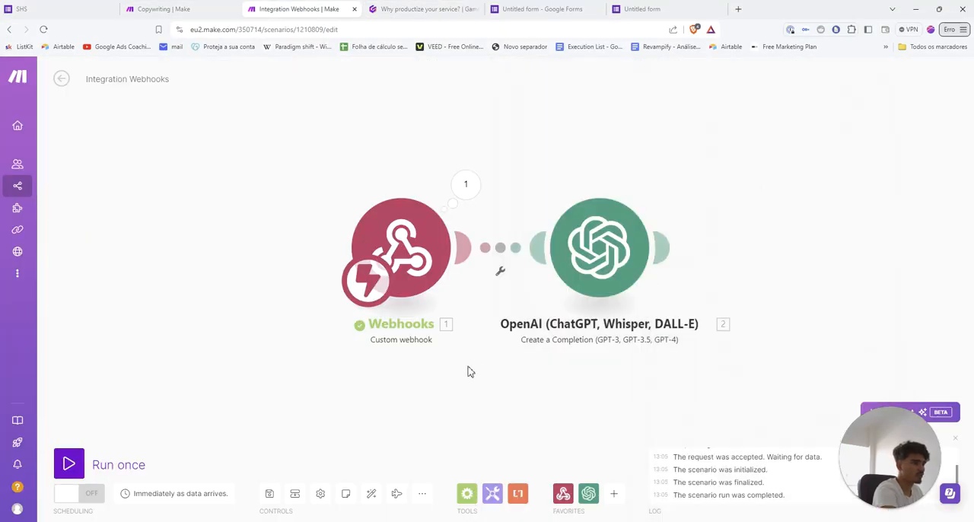
left_click_drag(492, 362, 438, 360)
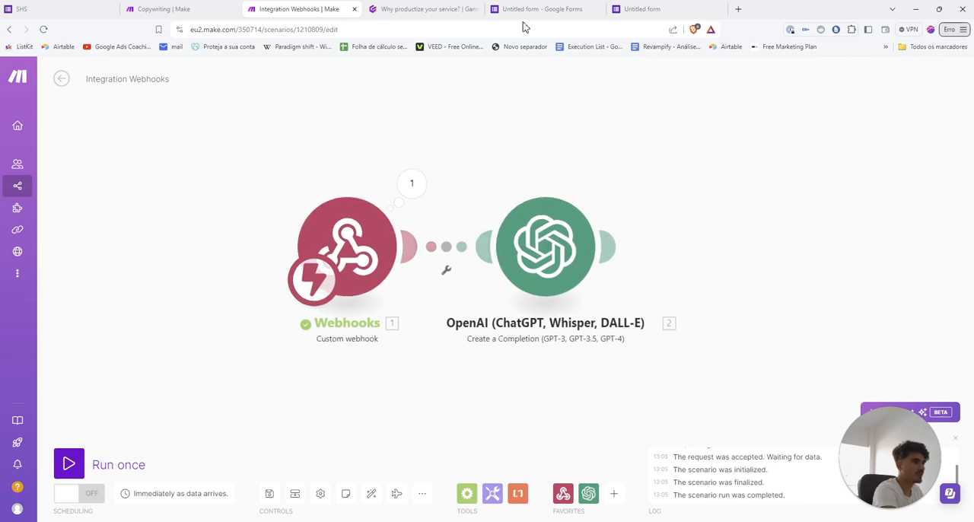
Switch to the Untitled form editor in Google Forms, close the Send form dialog and add a second question
left_click(669, 9)
left_click(542, 9)
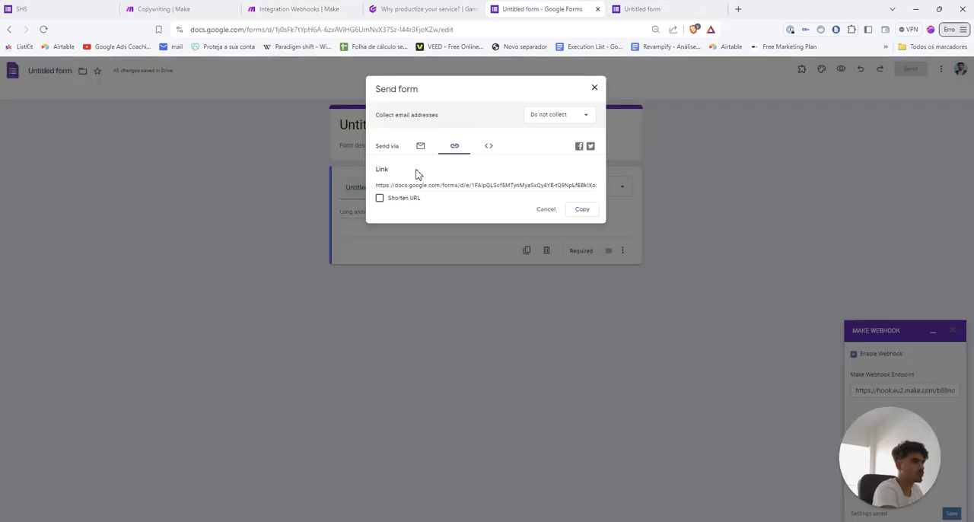
left_click(594, 88)
left_click(658, 178)
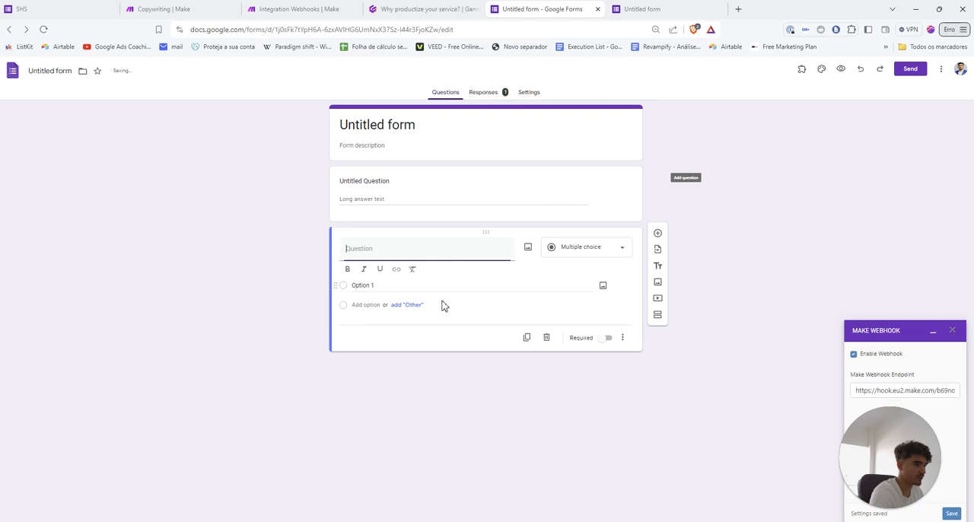
Retitle the form's first question as "WHAT is your clients name"
left_click(383, 181)
type("w")
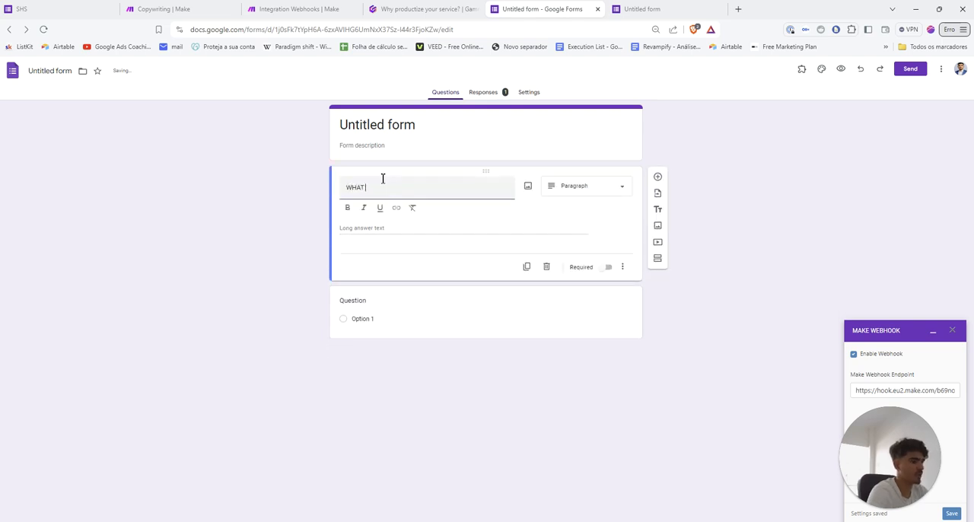
type("HAT is your clients")
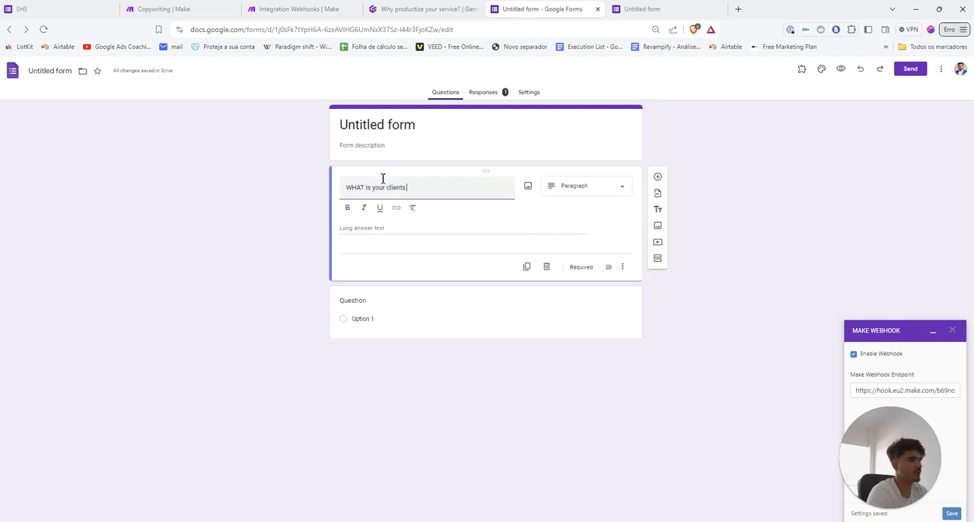
type(" name")
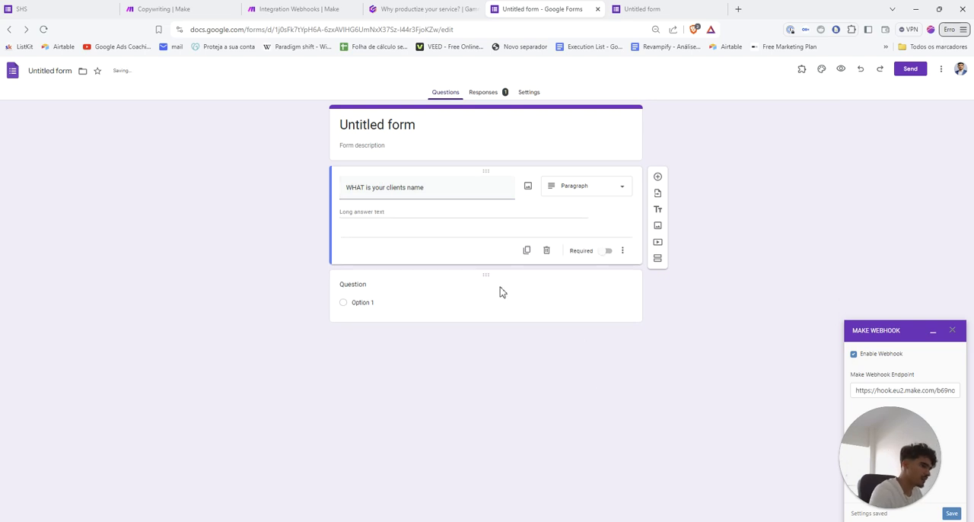
Make the second question a Paragraph question titled "ADDING A QUESTION"
left_click(360, 293)
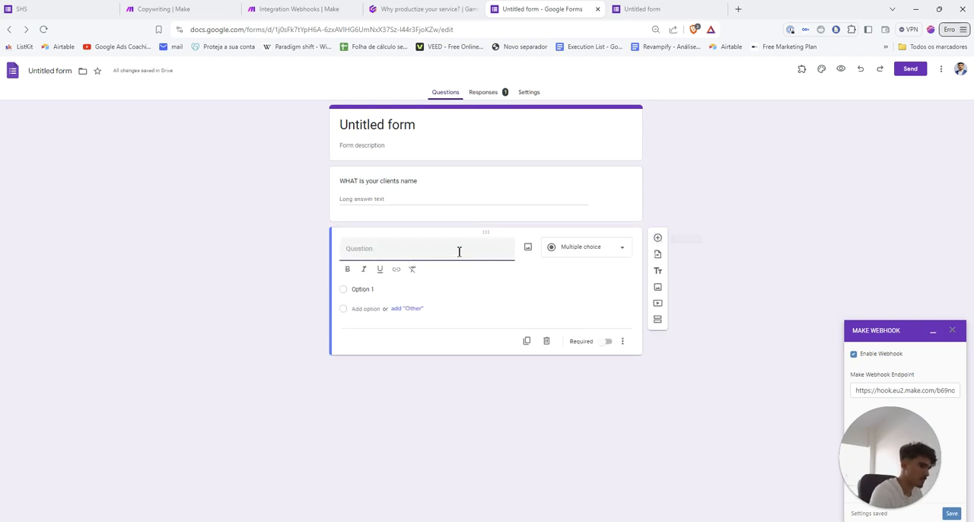
left_click(590, 260)
left_click(554, 225)
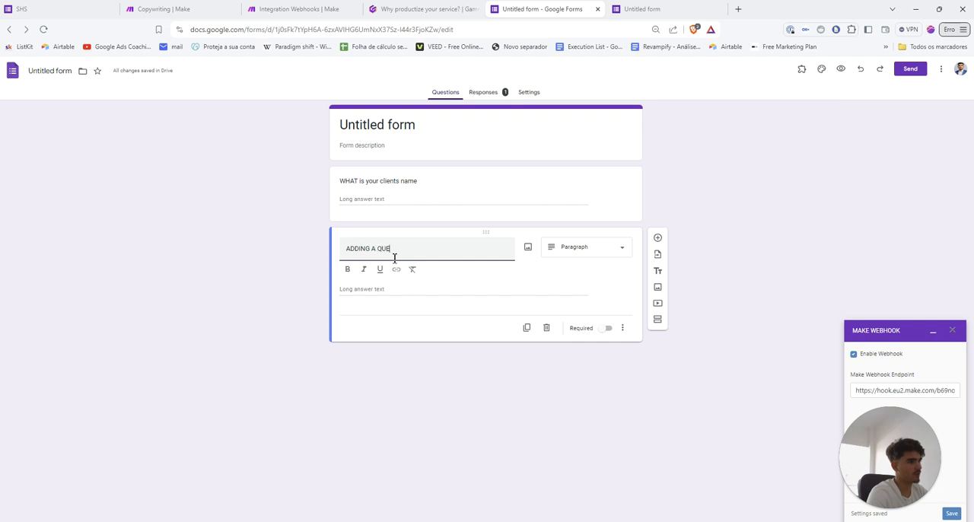
left_click(629, 383)
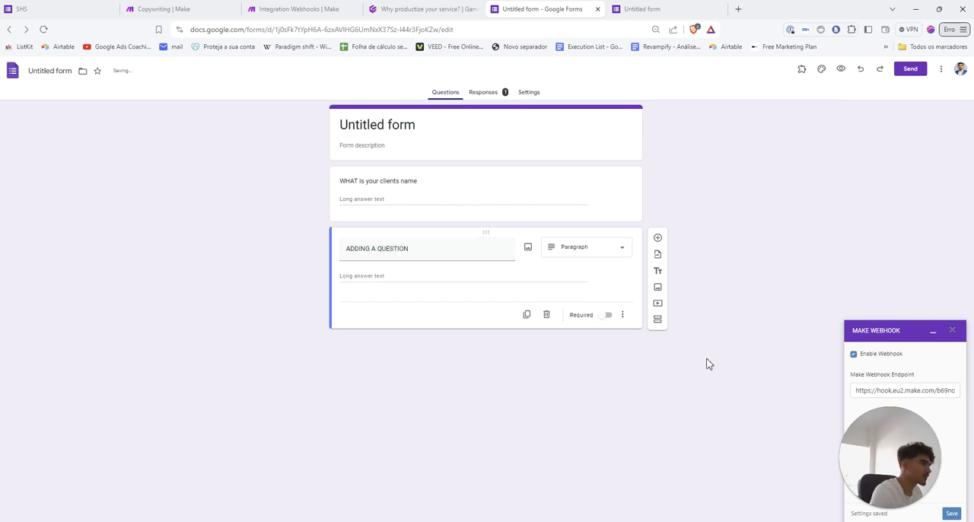
Start redetermining the data structure of the test webhook in Make's Integration Webhooks scenario
left_click(304, 9)
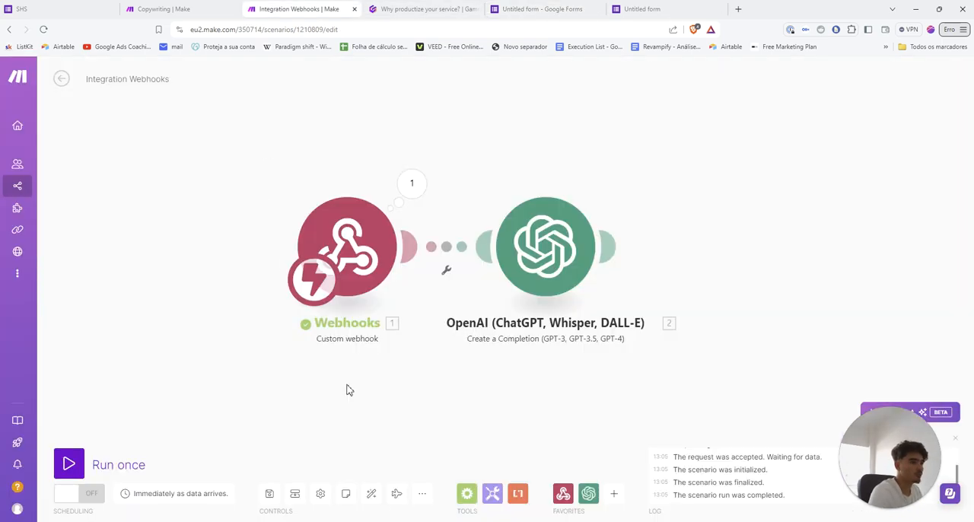
left_click(354, 266)
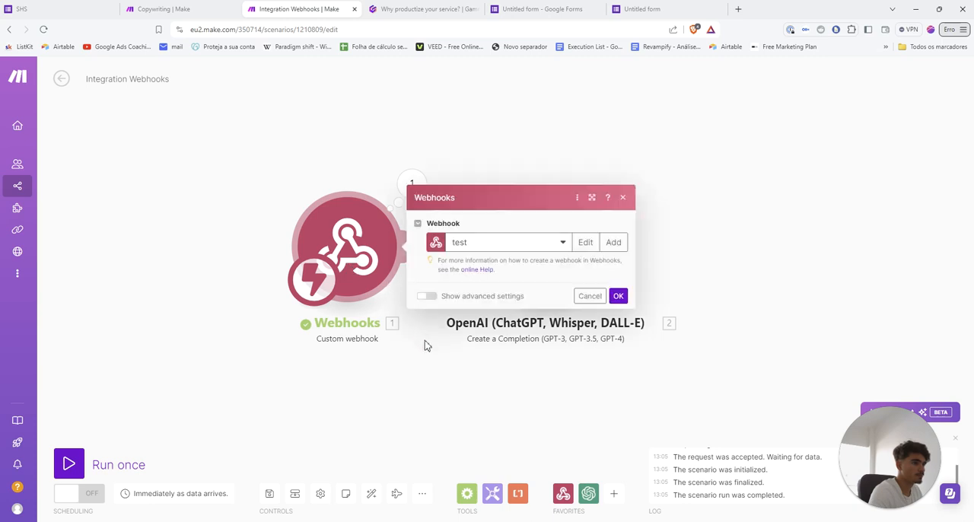
left_click(525, 273)
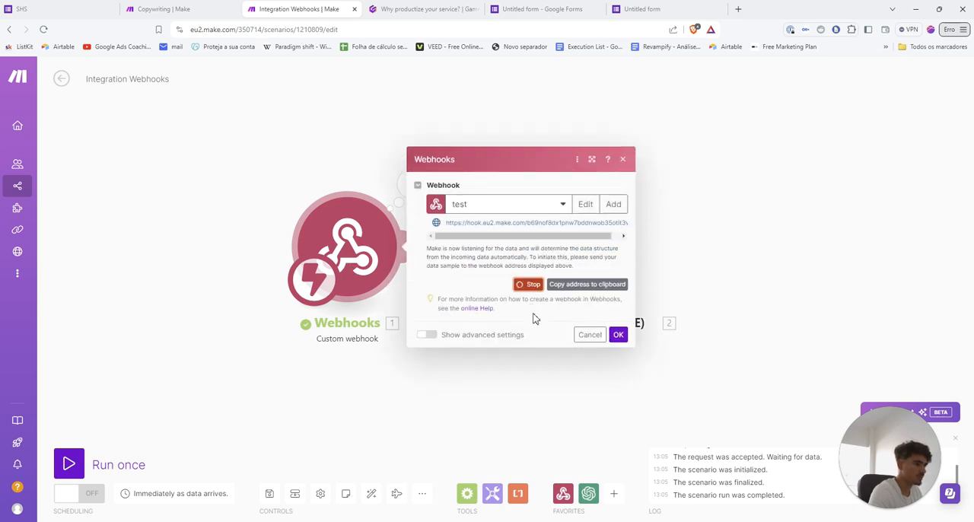
Submit another response to the live form with answers "test 1" and "test 2", and confirm the webhook settings in Make
left_click(639, 9)
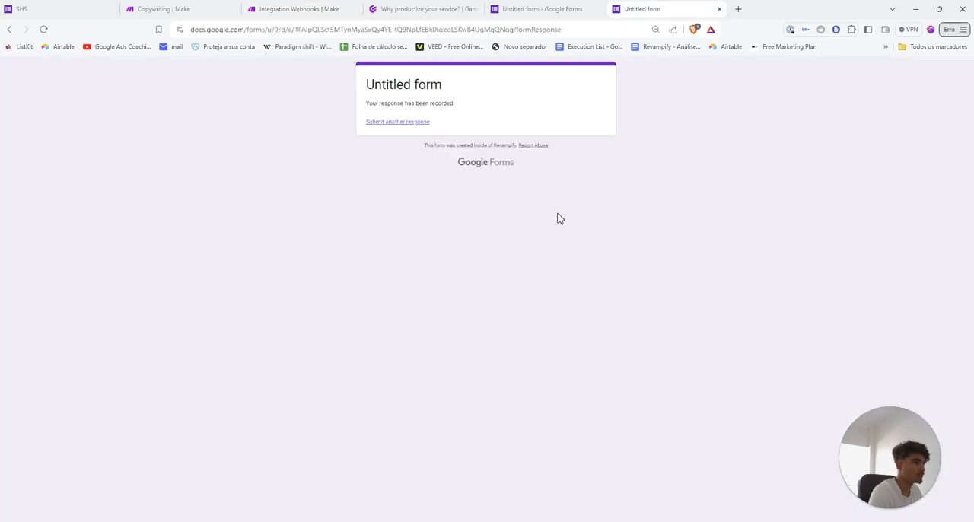
left_click(406, 124)
left_click(406, 166)
type("test 1")
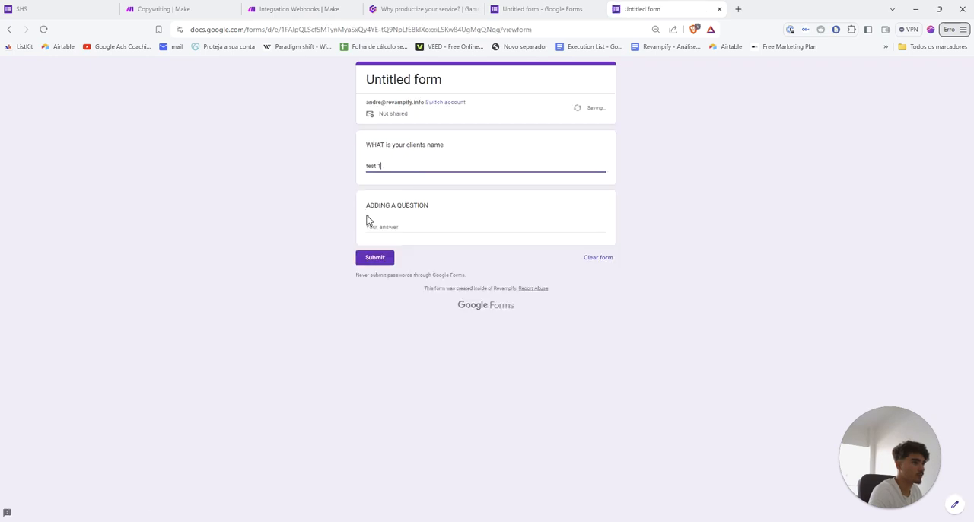
left_click(390, 225)
type("test 2")
left_click(370, 258)
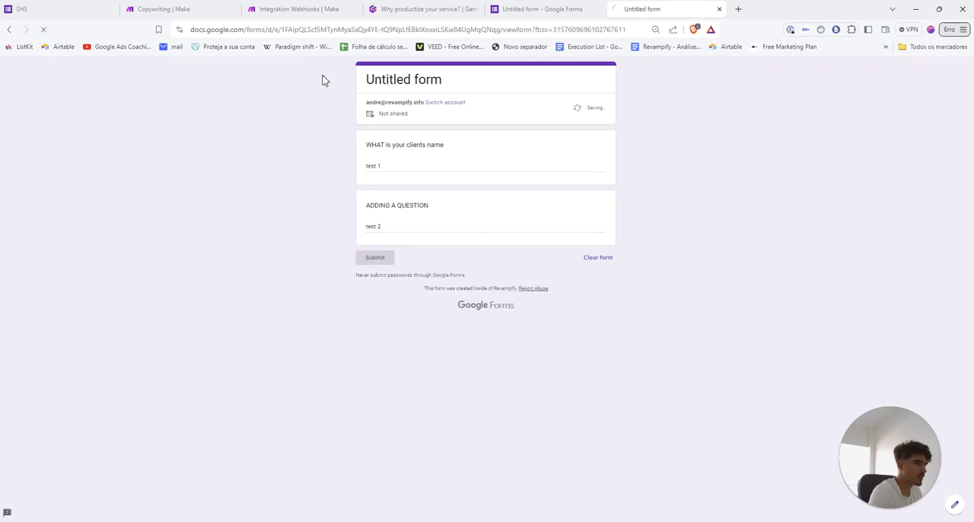
left_click(298, 9)
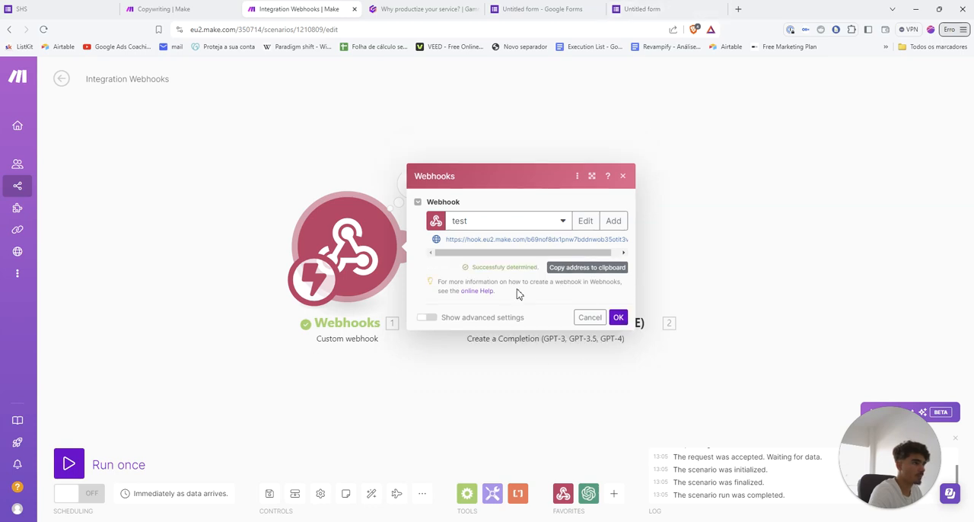
left_click(617, 318)
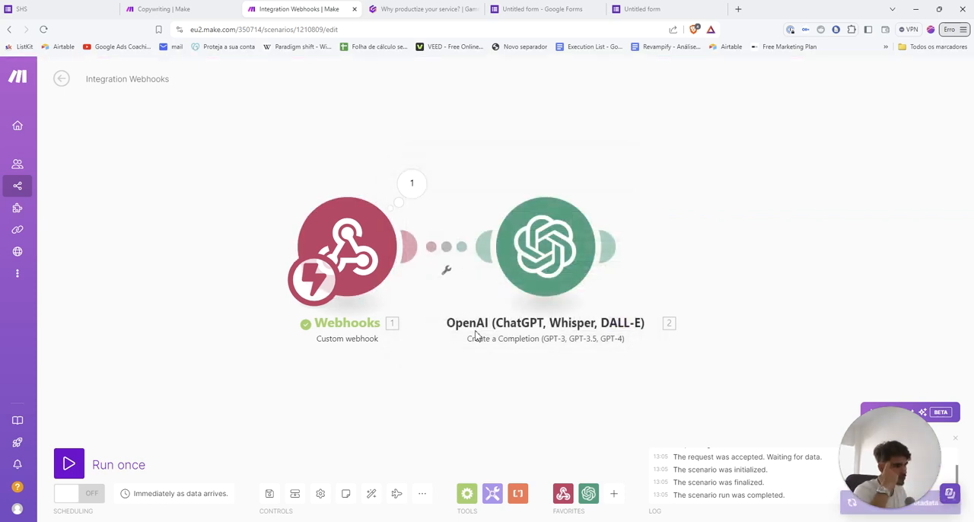
Map the webhook payload's "ADDING A QUESTION" answer into the OpenAI module's message content after "perform the task"
left_click(538, 268)
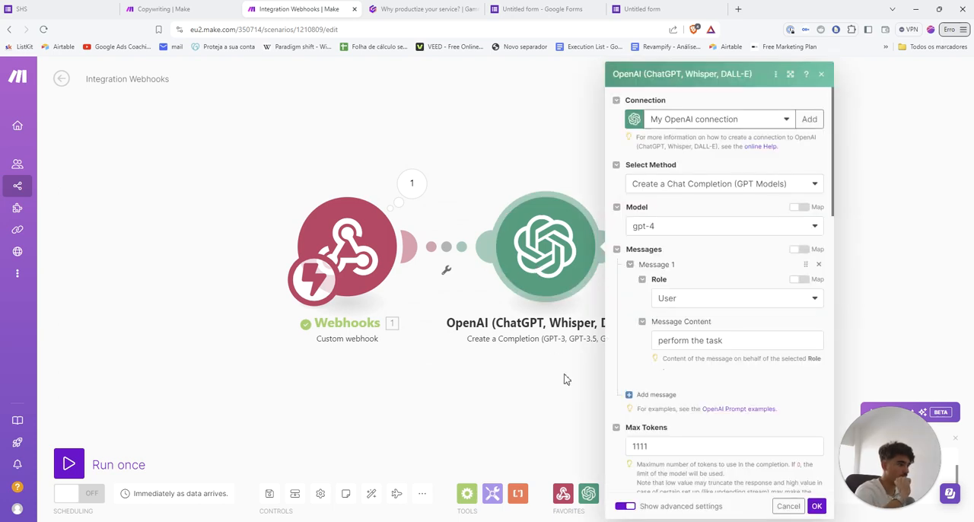
scroll(687, 347, "down", 1)
left_click(739, 292)
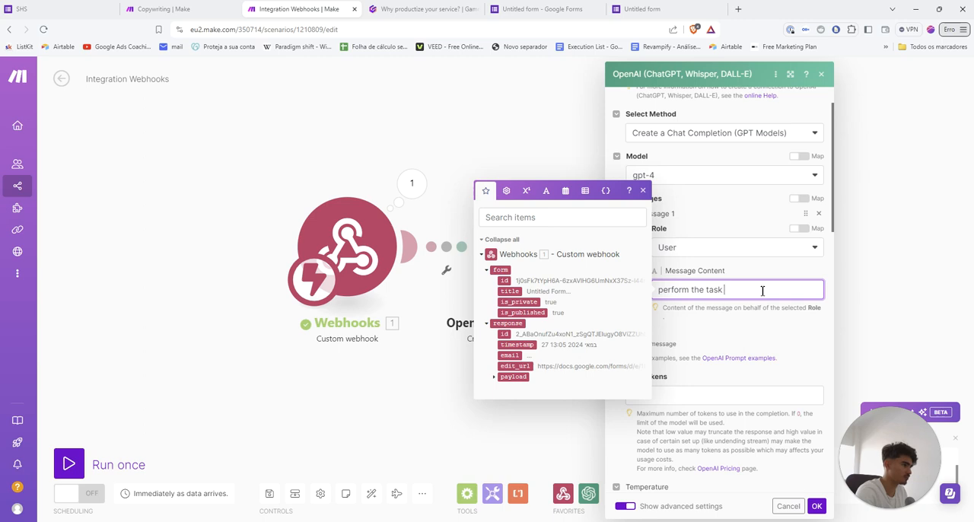
left_click(502, 376)
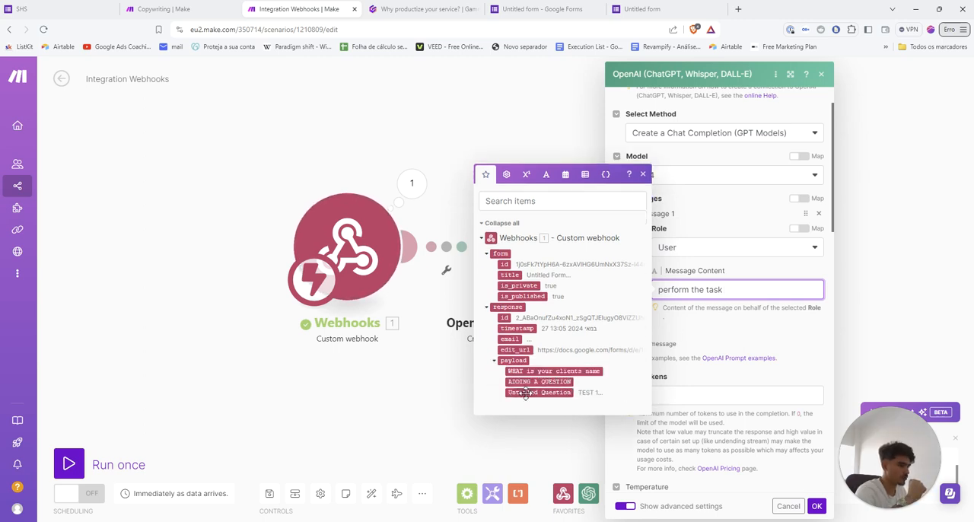
left_click(538, 381)
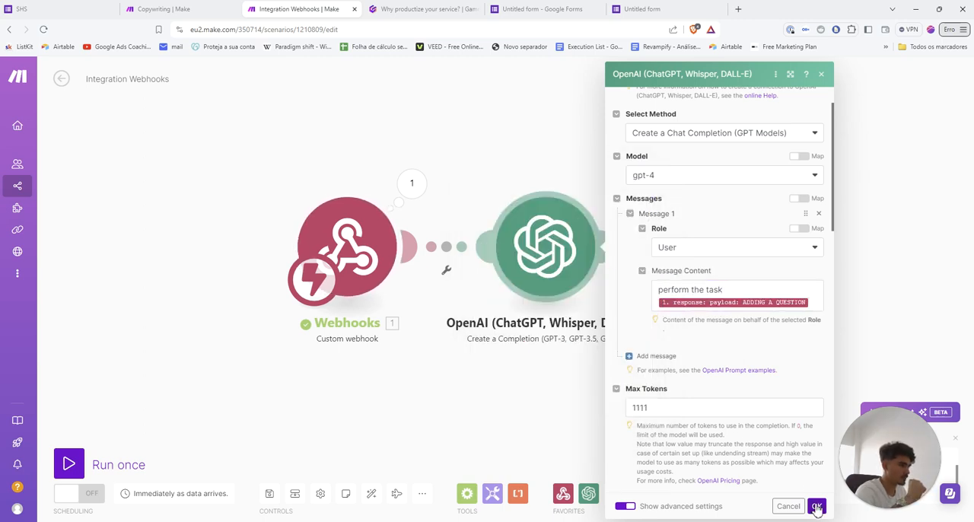
Confirm the OpenAI module's settings and start redetermining the data structure of the test webhook
left_click(817, 508)
left_click(666, 9)
left_click(334, 9)
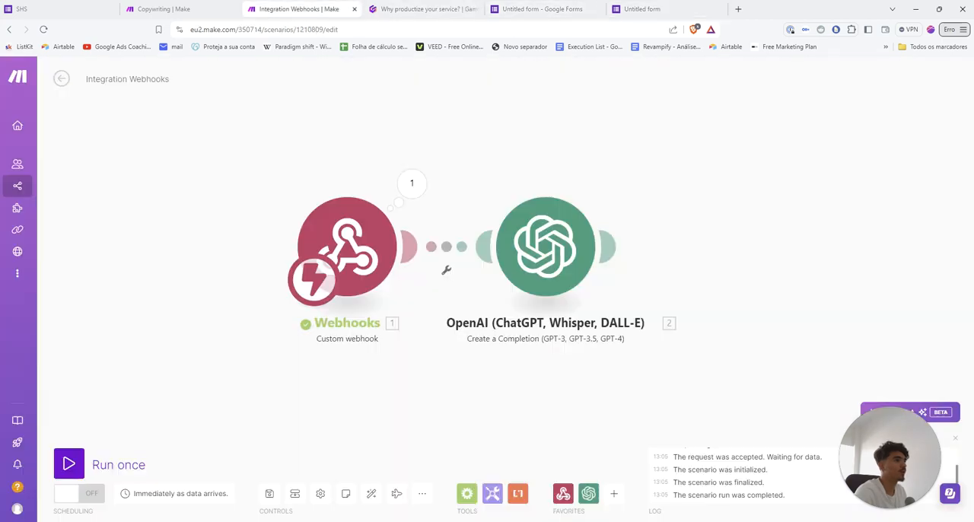
right_click(353, 243)
left_click(337, 240)
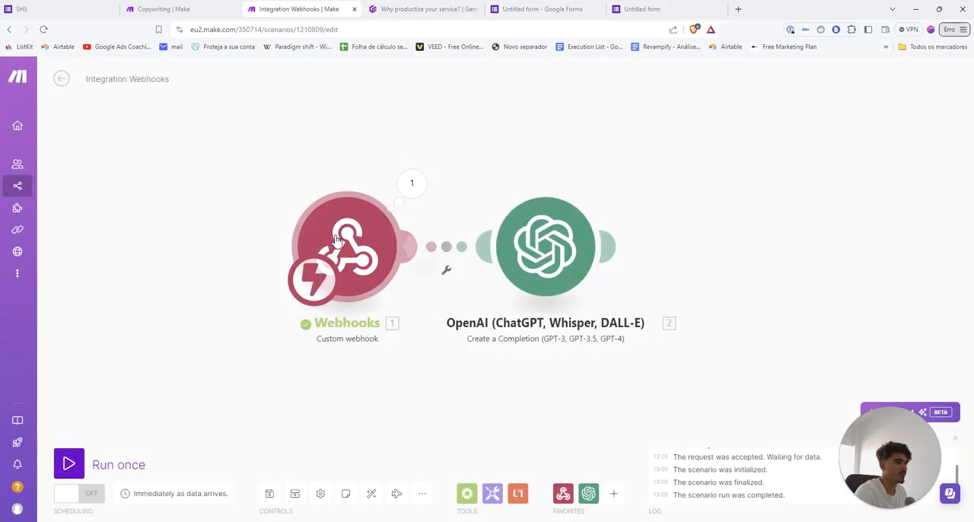
left_click(337, 240)
left_click(500, 265)
Switch to the Google Forms editor and add a third, multiple-choice question titled "TEST"
left_click(542, 9)
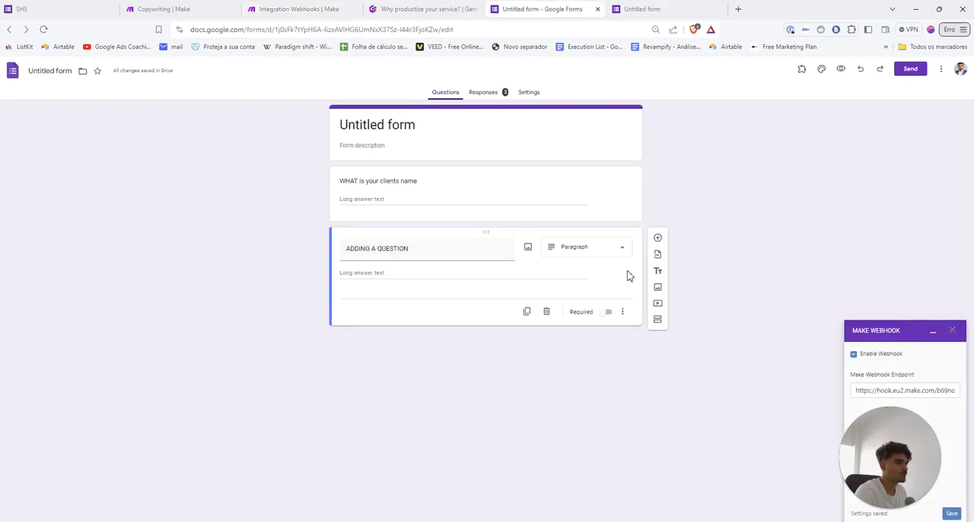
left_click(658, 238)
type("TEST")
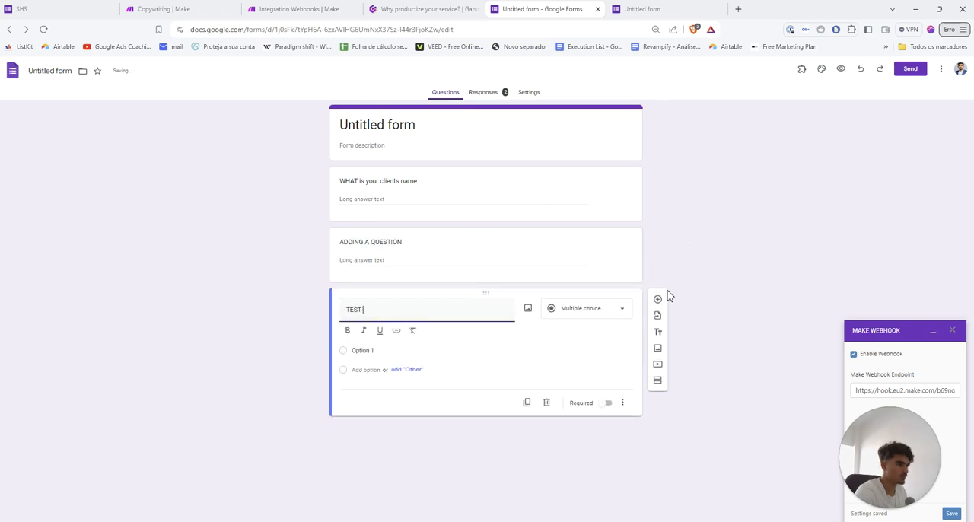
Submit another live form response with "test" in both text answers and Option 1 selected, and confirm the webhook settings in Make
left_click(638, 10)
left_click(394, 122)
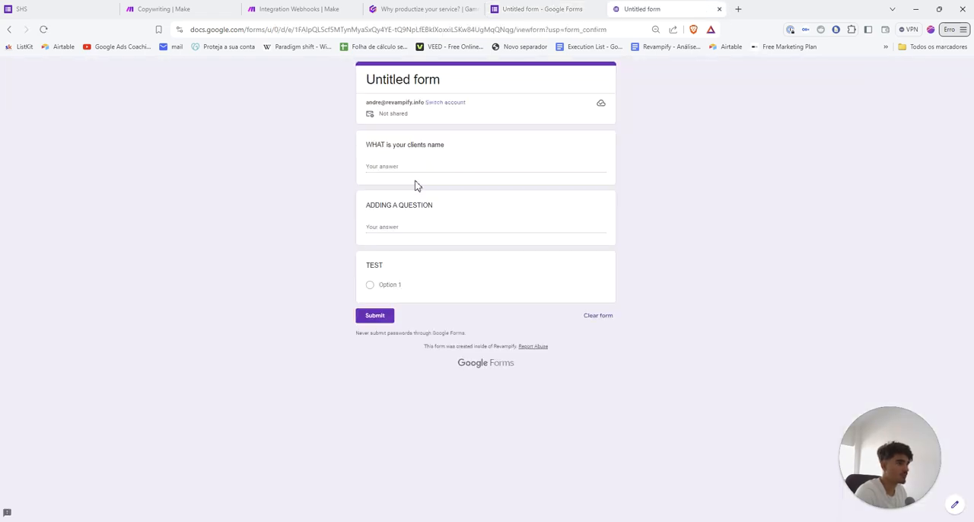
left_click(387, 165)
type("test")
left_click(392, 227)
type("test")
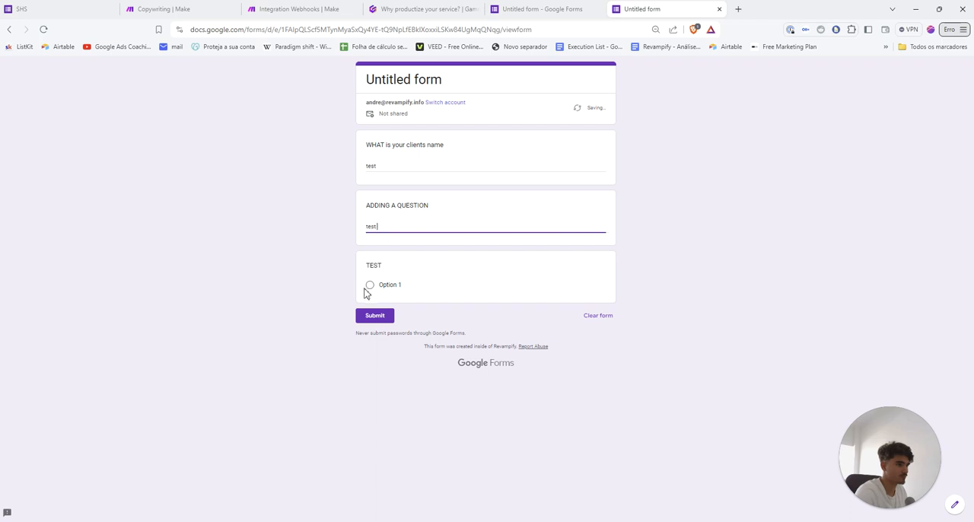
left_click(370, 285)
left_click(375, 330)
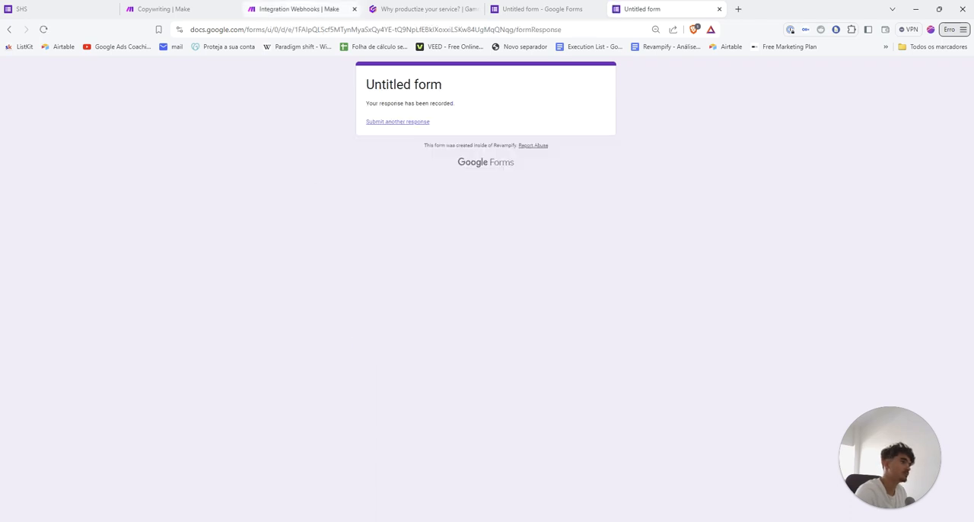
left_click(299, 9)
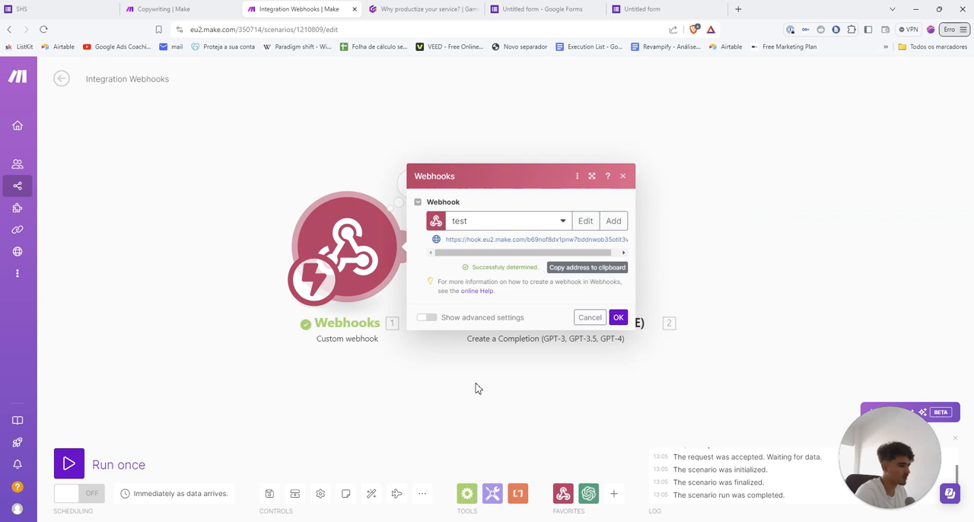
left_click(618, 318)
Try mapping the payload's TEST, Untitled Question, ADDING A QUESTION and WHAT is your clients name answers into the OpenAI message content
left_click(544, 245)
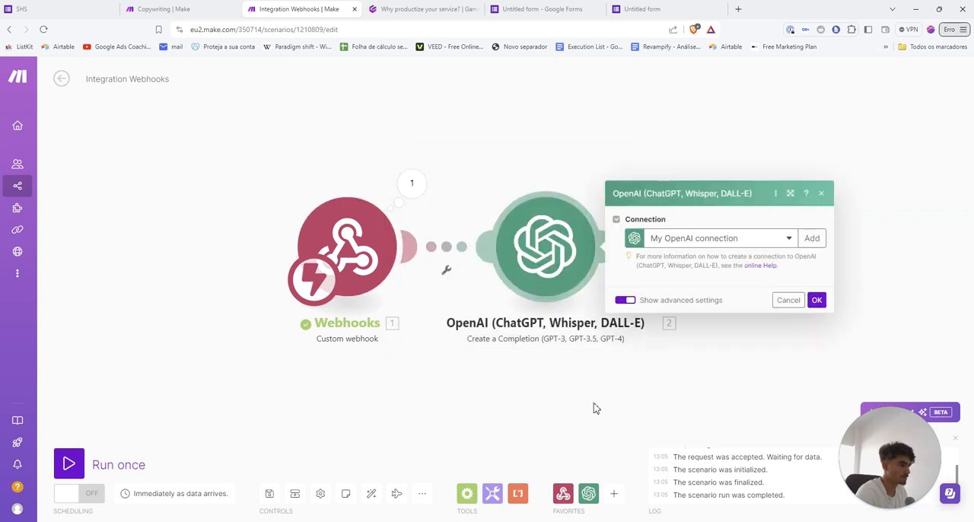
scroll(709, 353, "down", 1)
left_click(813, 306)
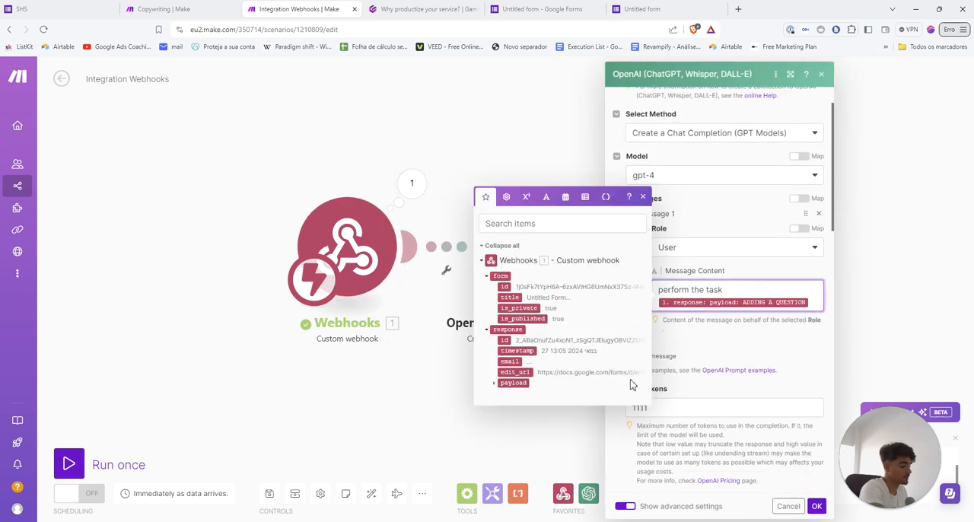
left_click(495, 383)
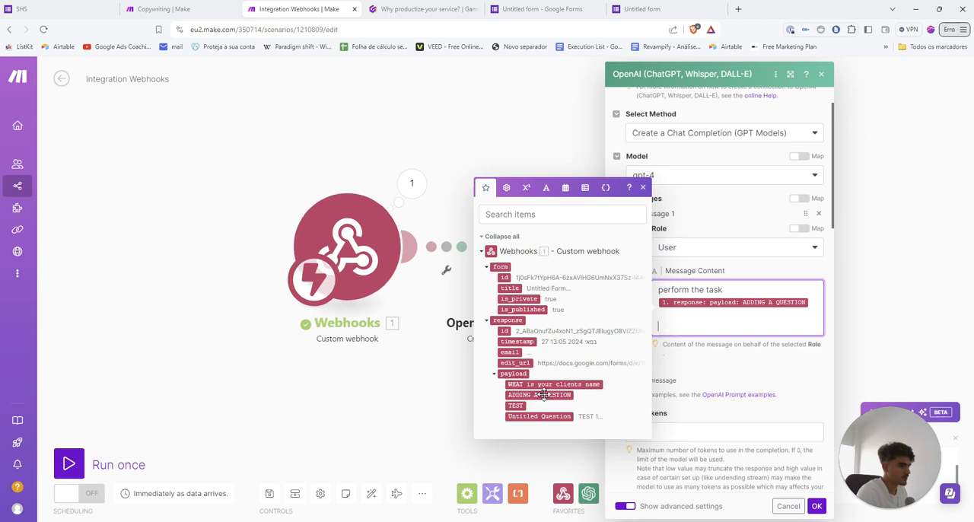
left_click(518, 406)
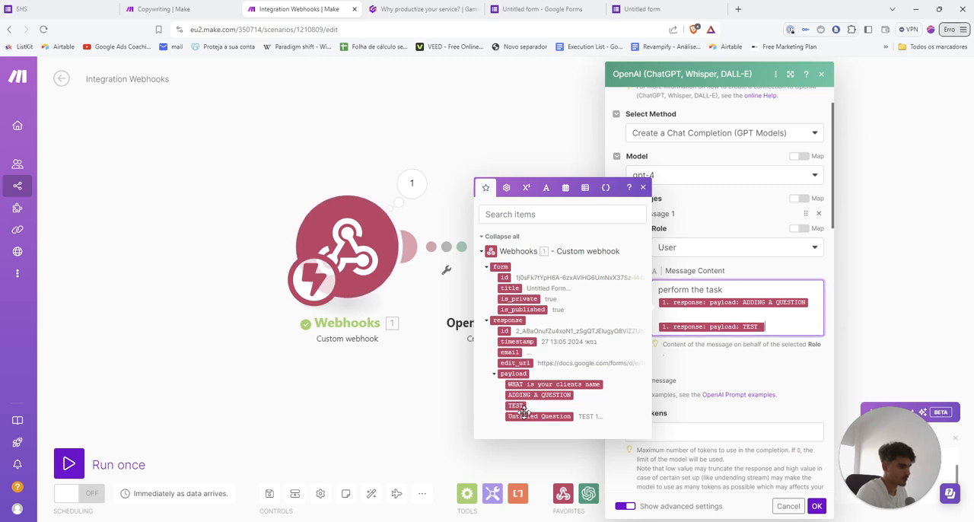
left_click(531, 414)
left_click(538, 394)
left_click(534, 384)
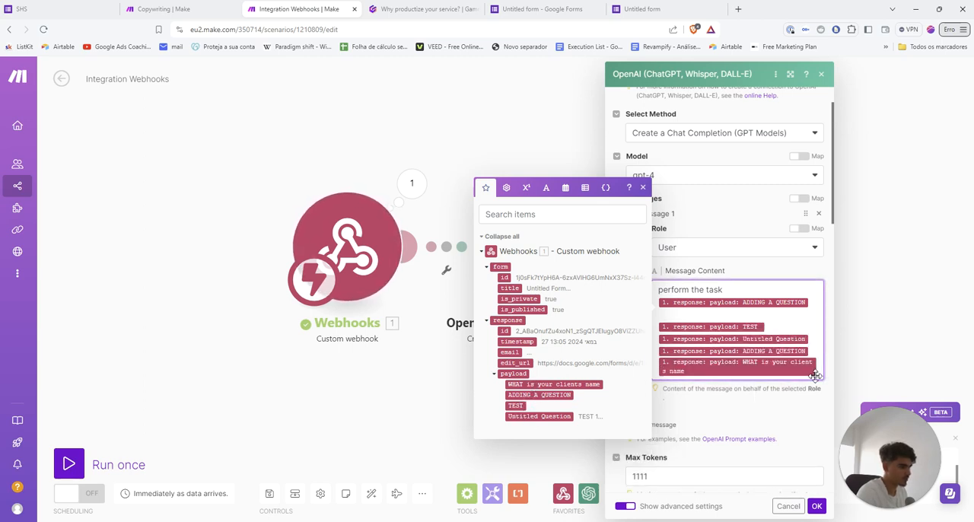
left_click_drag(769, 370, 662, 327)
key("BackSpace")
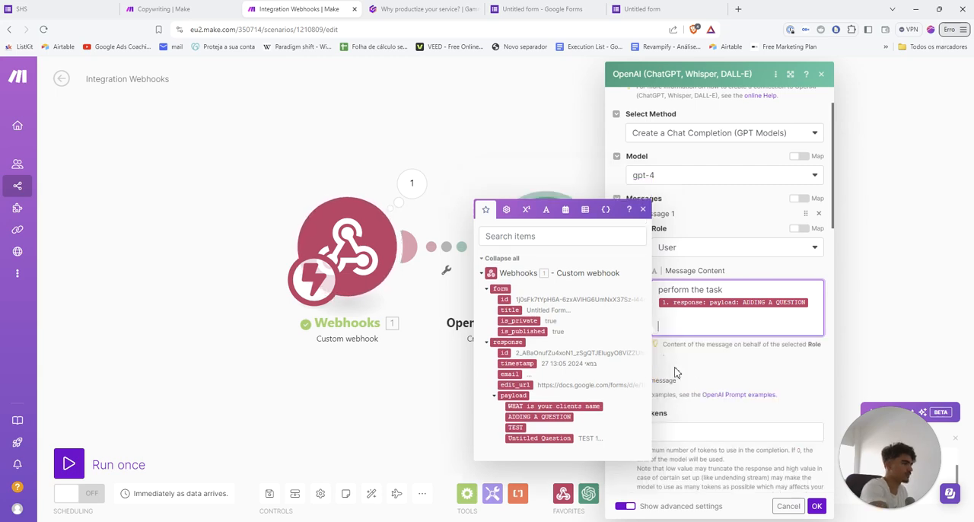
left_click(376, 97)
Switch to the Gamma presentation and review the slides on linking webhook information, referencing answers and finalizing the User Prompt
key("ctrl+Tab")
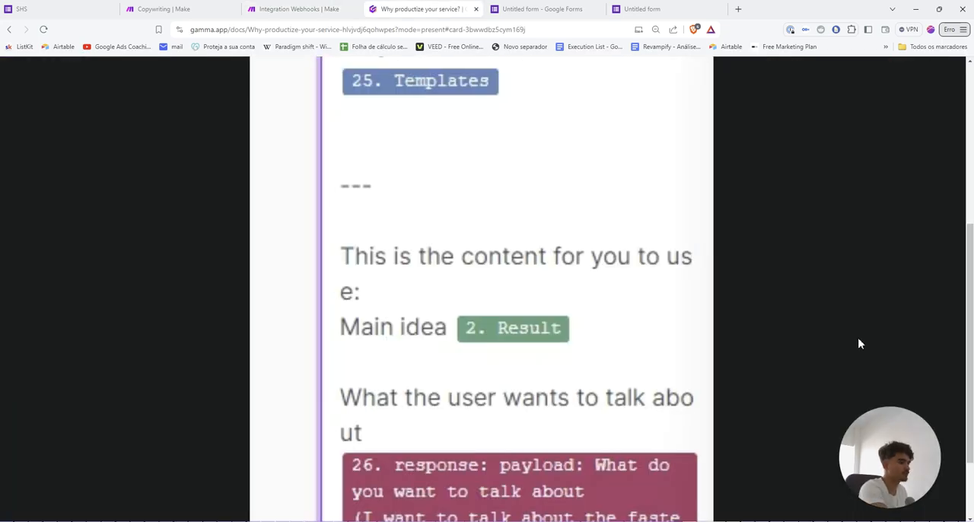
key("Right")
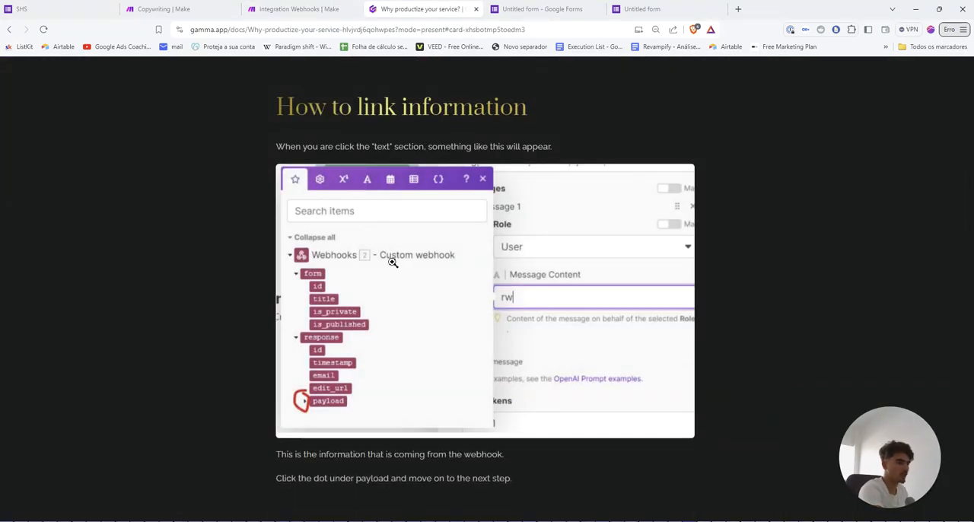
key("Right")
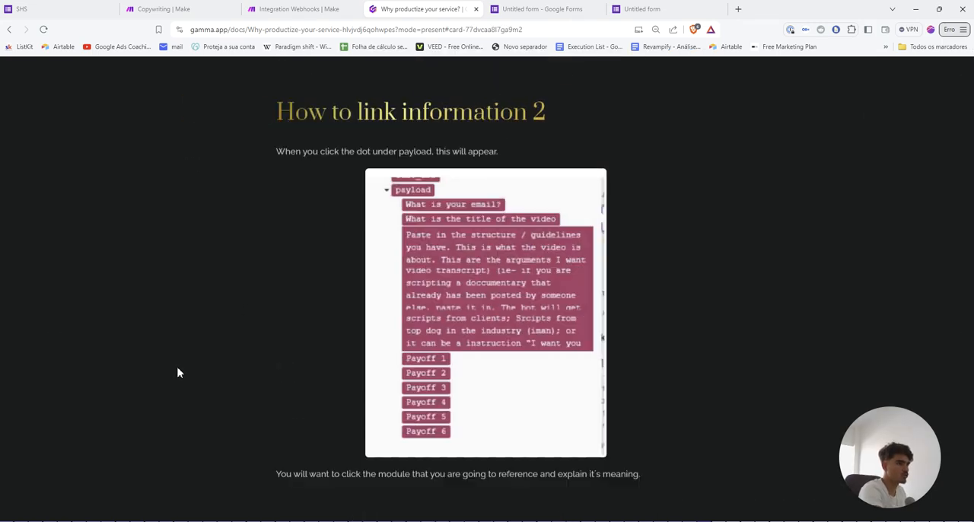
key("Right")
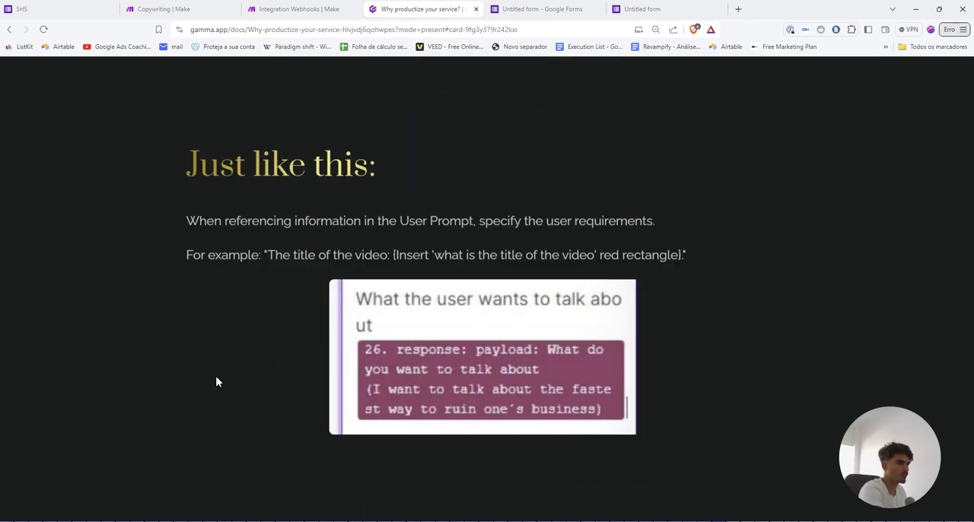
double_click(222, 233)
left_click(335, 234)
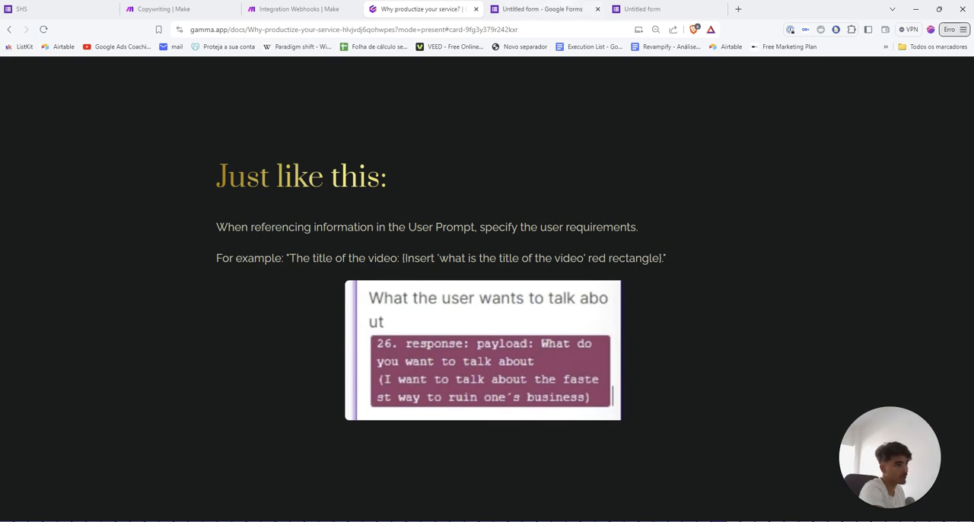
key("Right")
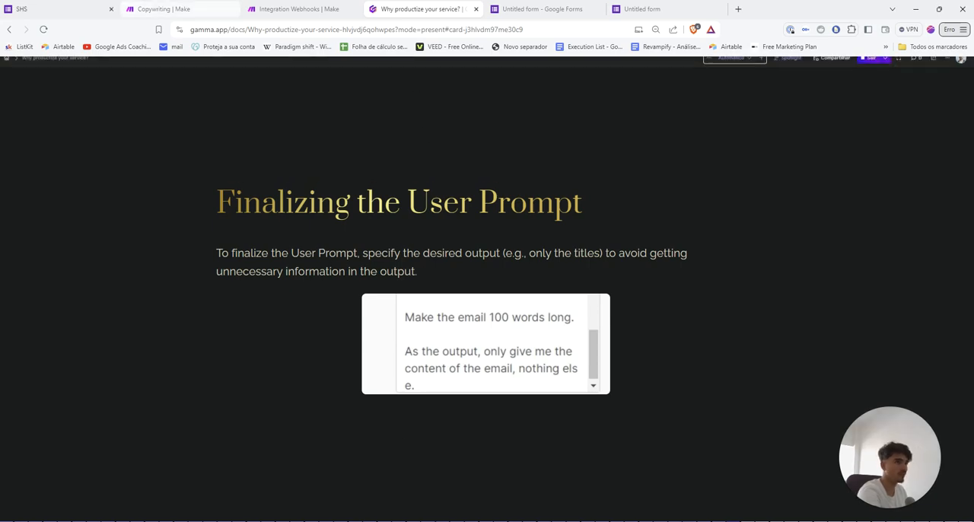
Inspect the run outputs of the Email 3, Anthropic Claude and Negative GPT modules in Make's Copywriting scenario
left_click(155, 7)
scroll(504, 360, "up", 2)
left_click_drag(609, 375, 427, 378)
scroll(479, 408, "down", 3)
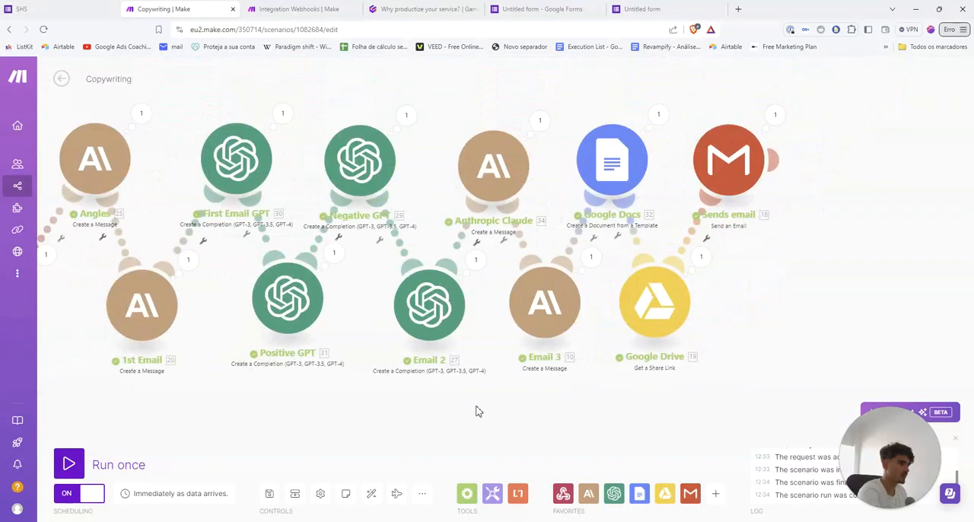
scroll(543, 407, "up", 3)
scroll(522, 370, "down", 1)
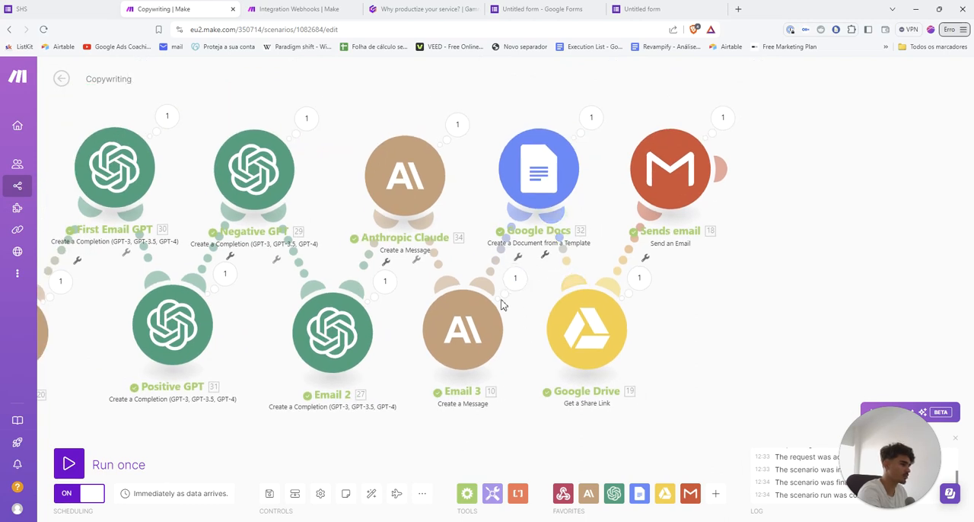
left_click(514, 278)
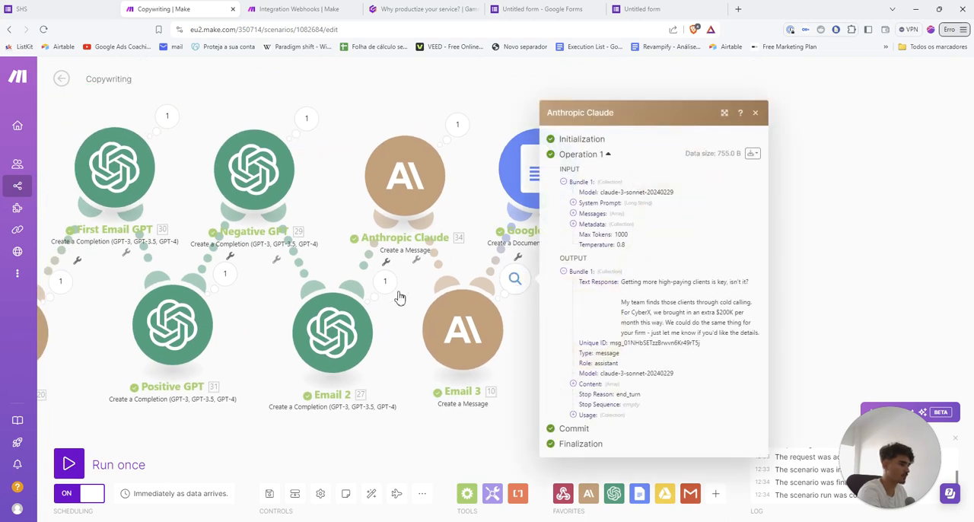
left_click(456, 124)
left_click(618, 316)
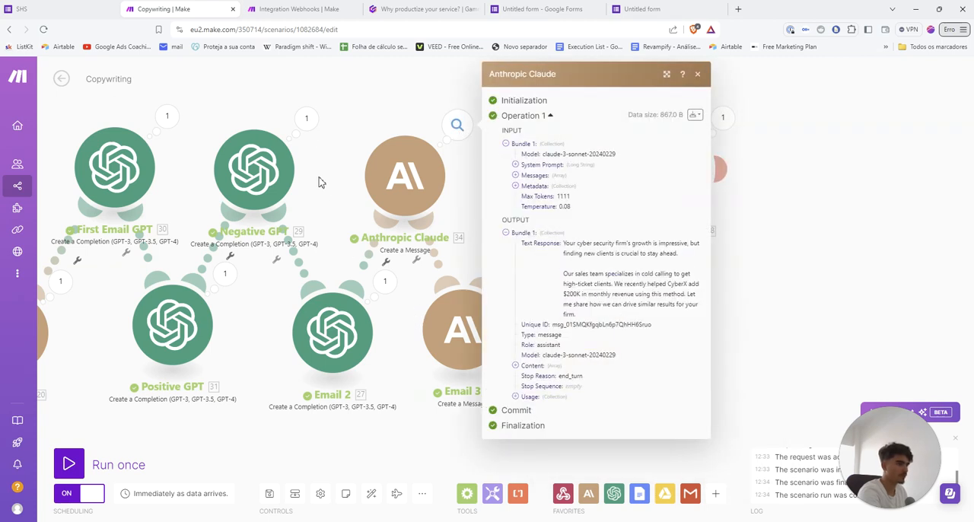
left_click(307, 120)
left_click_drag(393, 264, 496, 364)
left_click(773, 369)
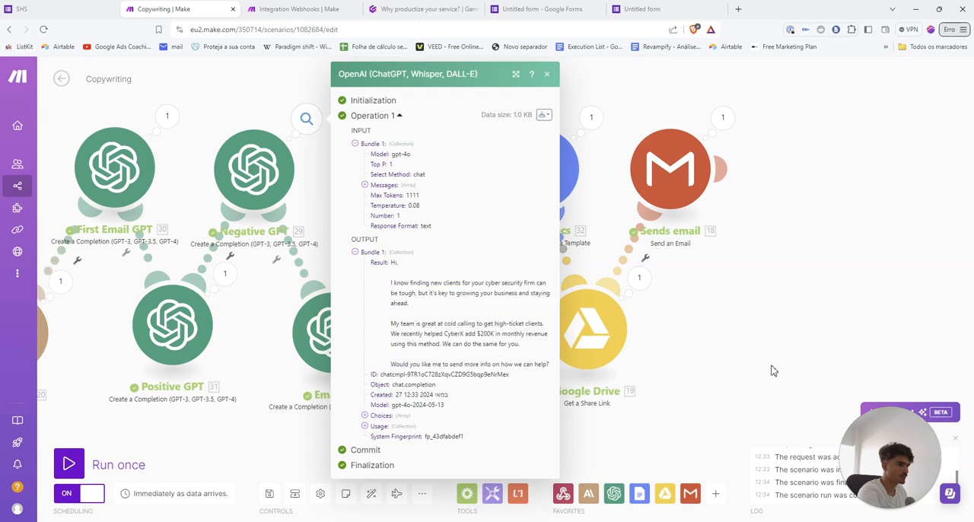
left_click(798, 394)
Return to the Gamma presentation and read the "Iterate on Prompts" and "Test and Refine Prompts" slides
left_click(423, 8)
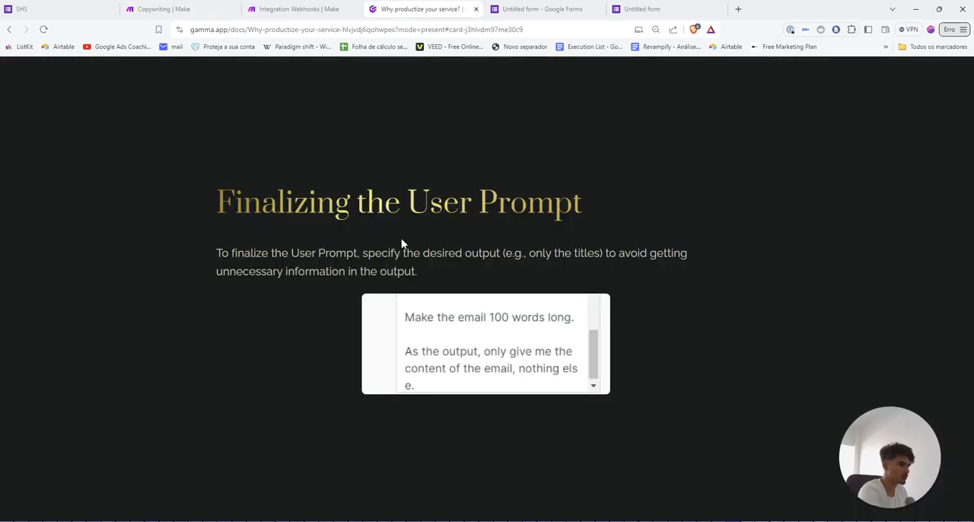
scroll(392, 243, "down", 3)
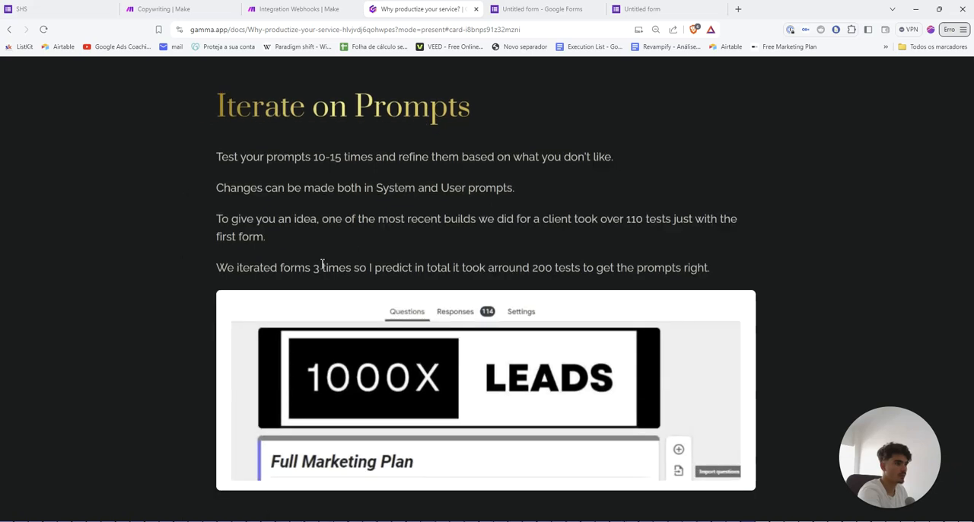
left_click_drag(222, 103, 420, 118)
left_click(420, 118)
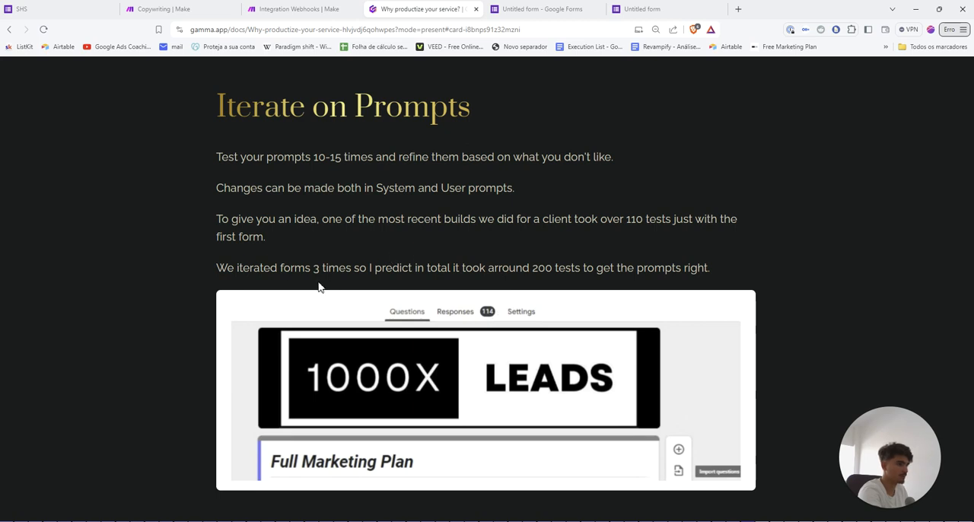
key("Right")
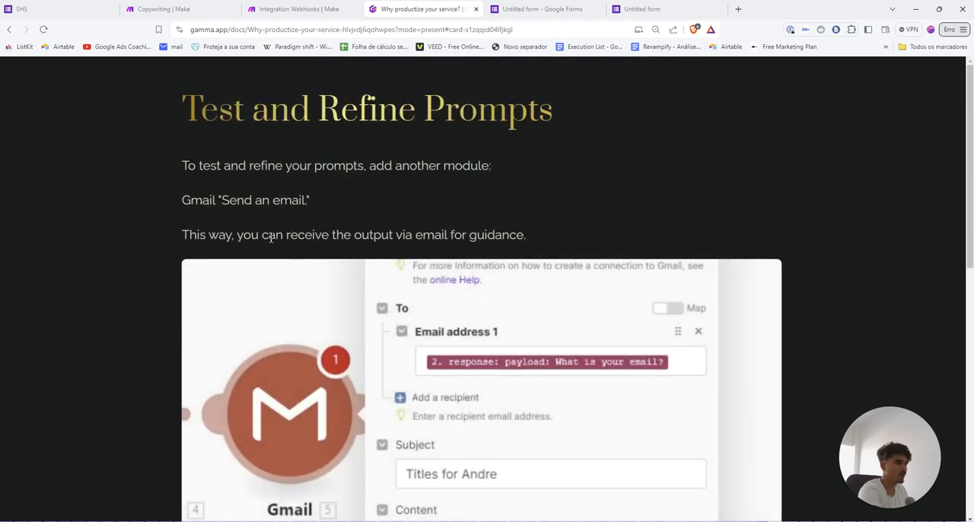
scroll(278, 182, "down", 1)
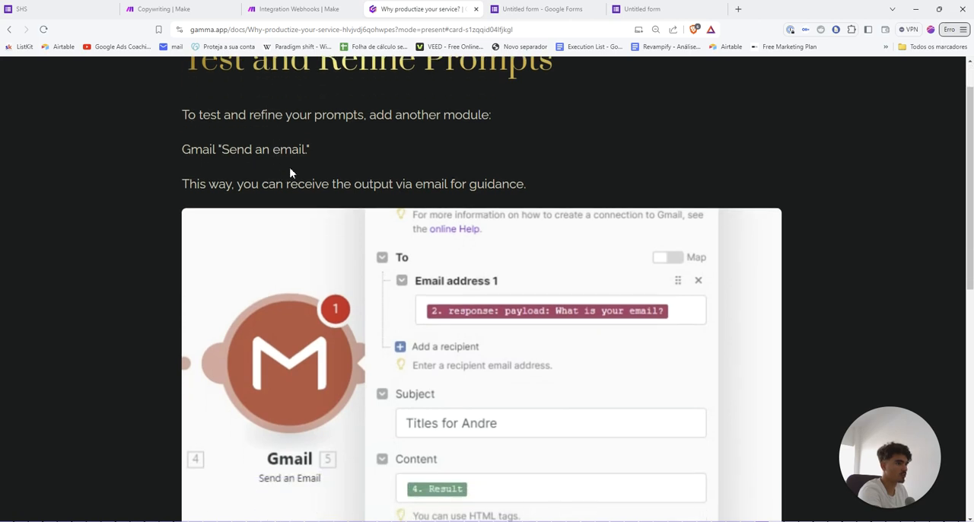
Review the Anthropic Claude module's text response in Make's Copywriting scenario and return to the Gamma slide about the Gmail test module
left_click(297, 9)
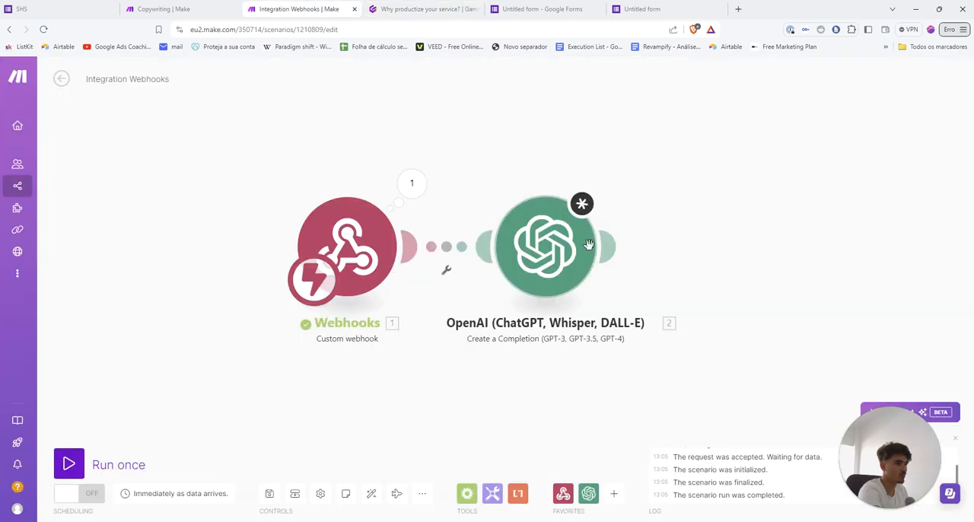
left_click(164, 9)
left_click(457, 125)
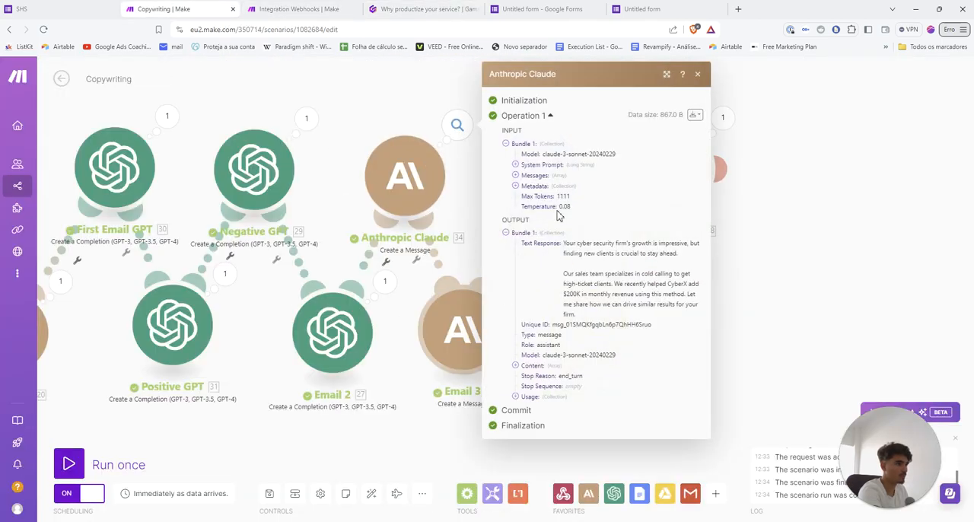
left_click_drag(564, 243, 590, 319)
left_click(534, 296)
left_click(418, 183)
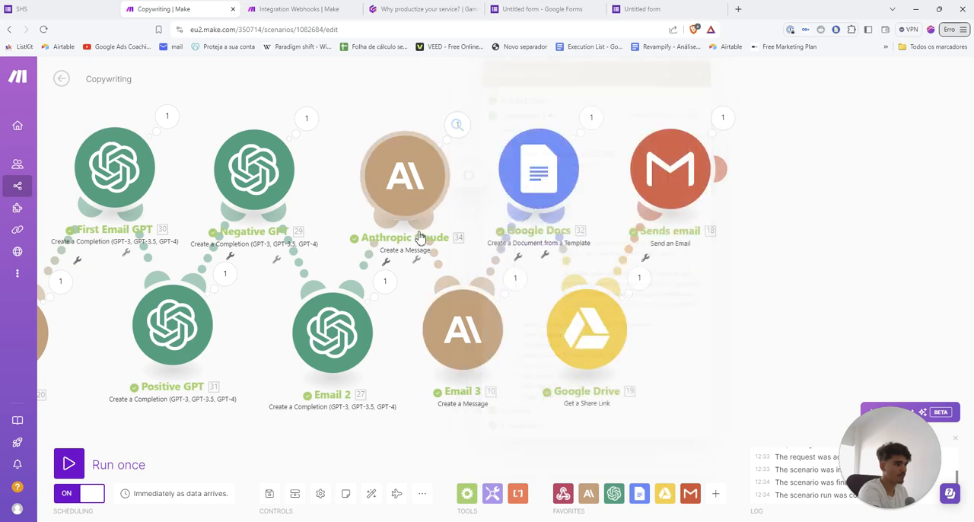
scroll(590, 342, "down", 2)
left_click(424, 207)
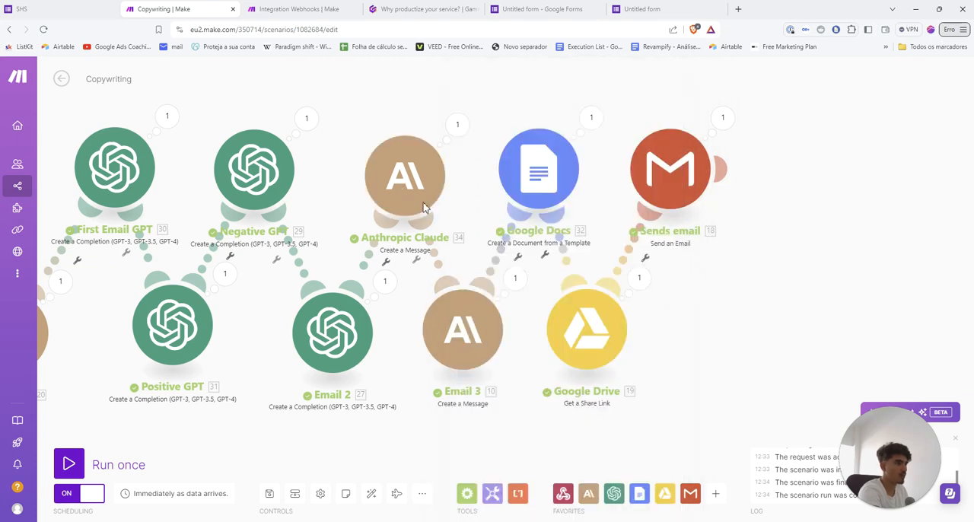
left_click(423, 8)
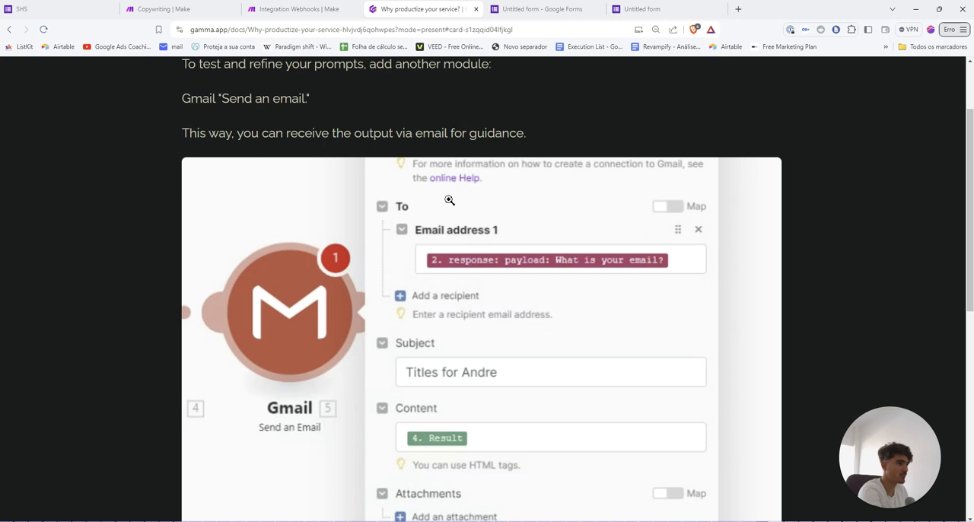
Switch to Make's Integration Webhooks scenario, confirm the OpenAI settings and add a Gmail "Send an Email" module after the OpenAI module
scroll(449, 200, "down", 1)
left_click(321, 6)
left_click(543, 305)
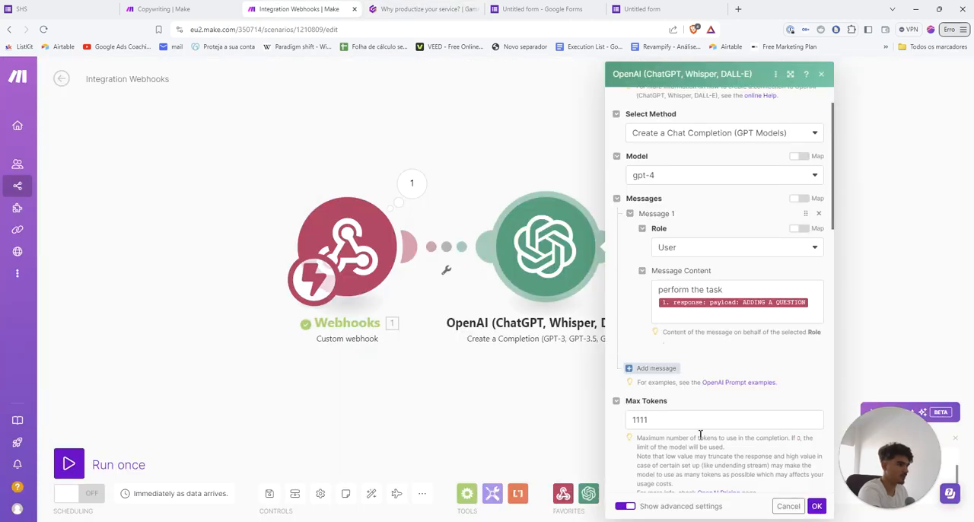
left_click(817, 504)
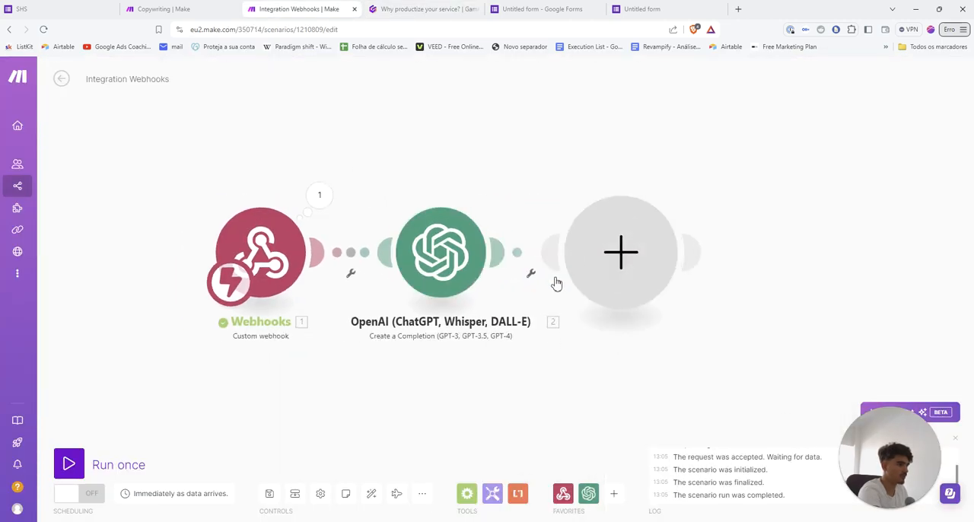
left_click(621, 252)
type("gm")
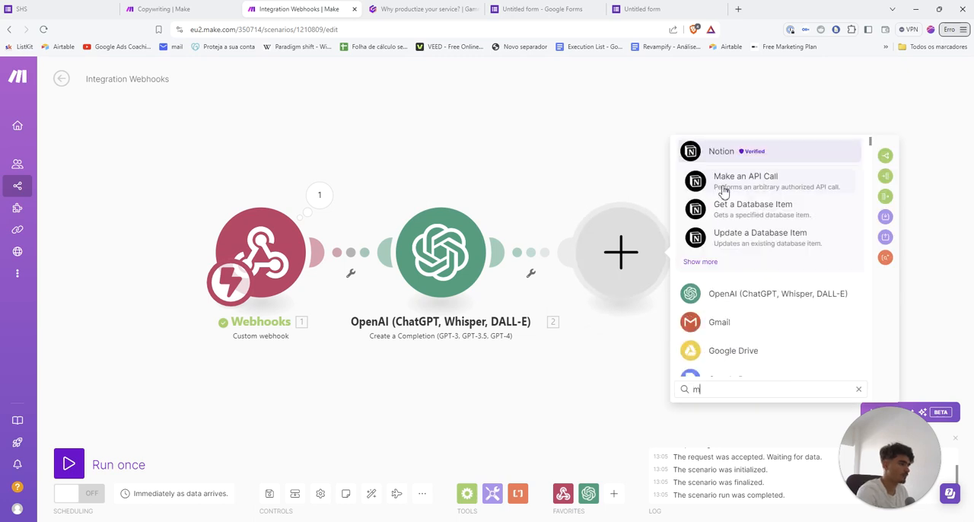
left_click(713, 348)
scroll(738, 298, "down", 3)
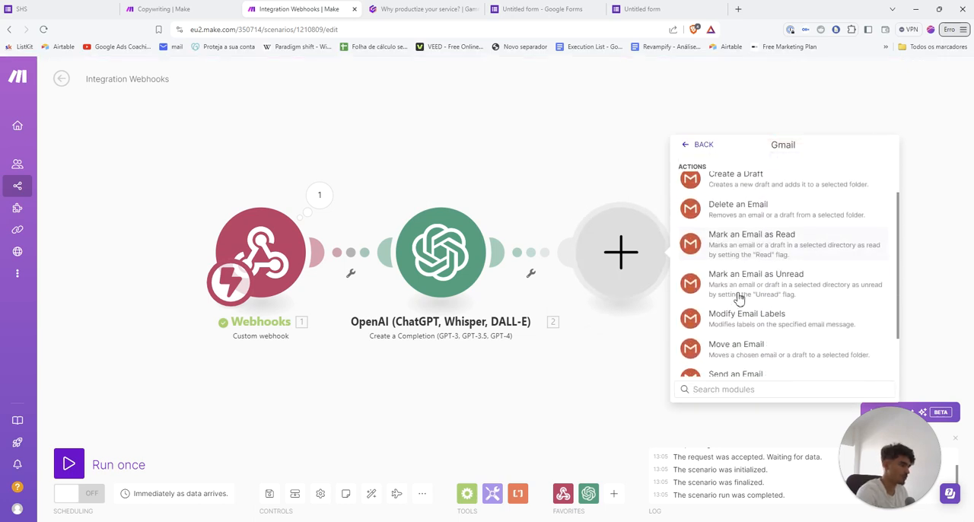
left_click(733, 368)
Set the Gmail module's subject to "test" and map the OpenAI Result into its content
left_click(719, 271)
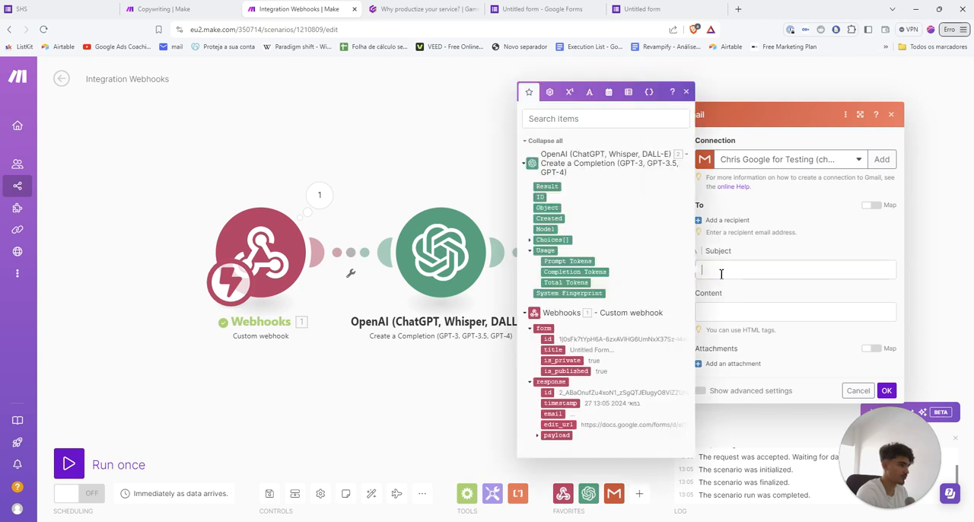
type("test")
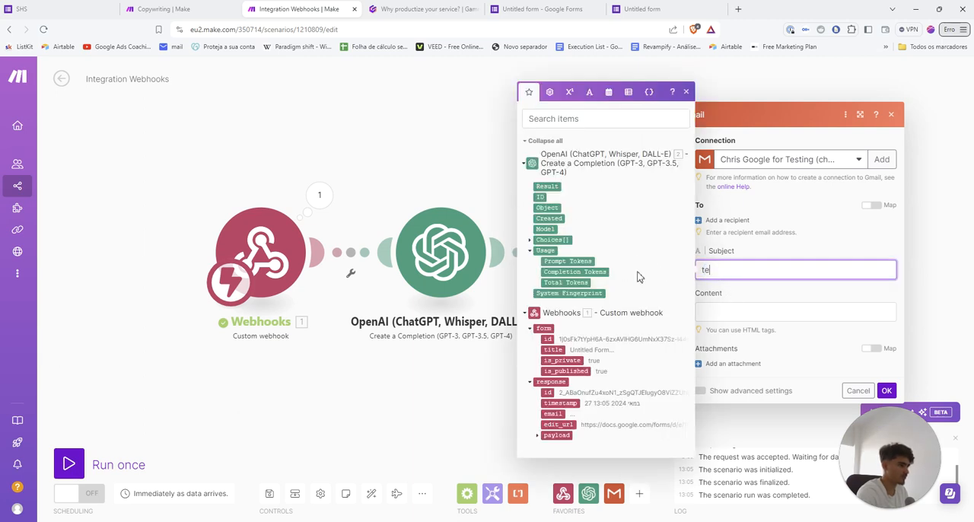
key("Tab")
left_click(549, 229)
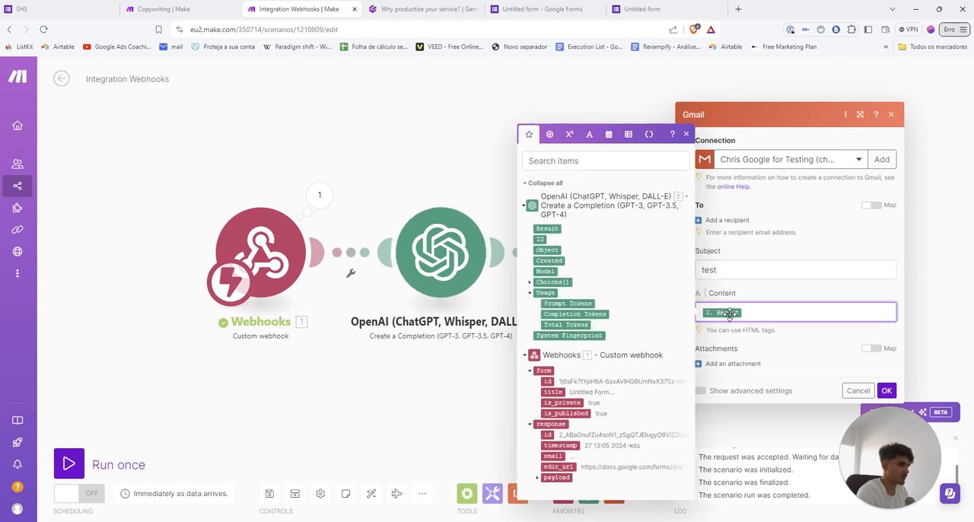
left_click(726, 256)
Add a recipient to the Gmail module, enter the recipient's email address and save the module settings
left_click(715, 220)
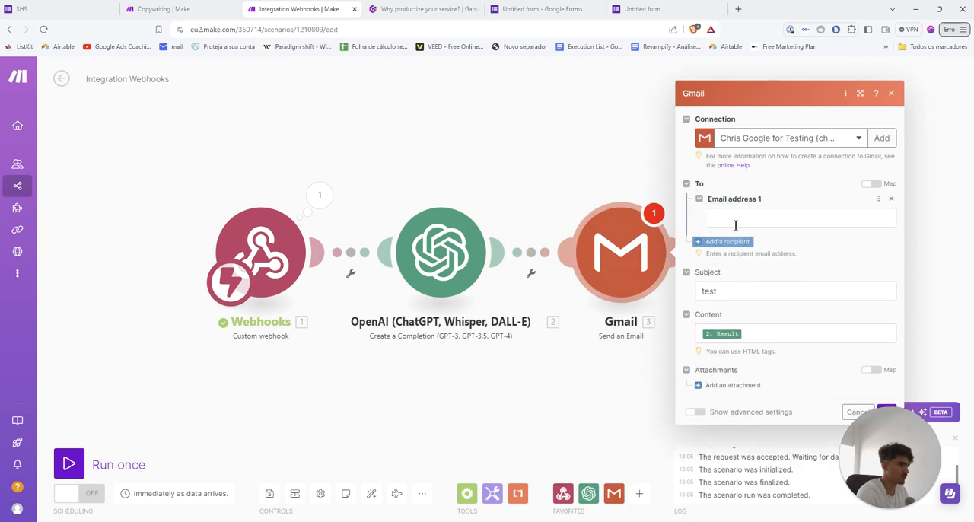
left_click(736, 221)
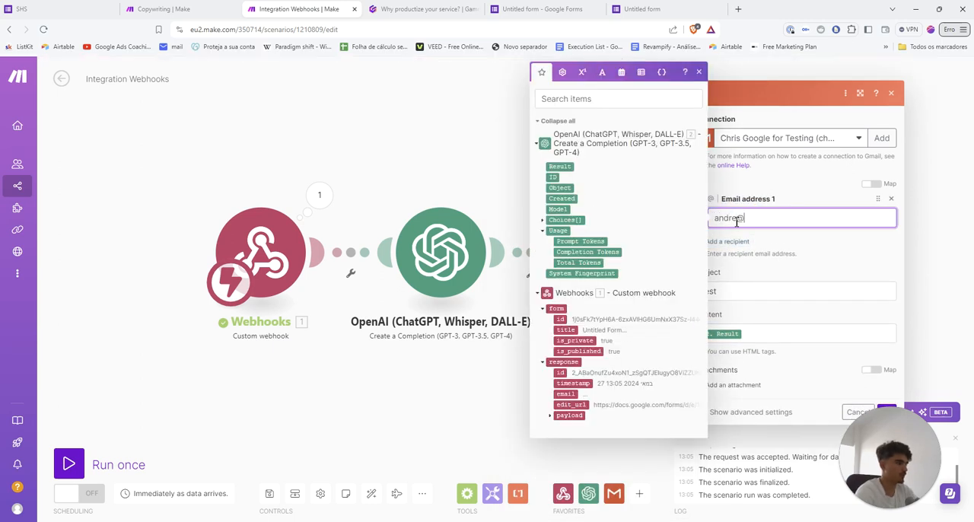
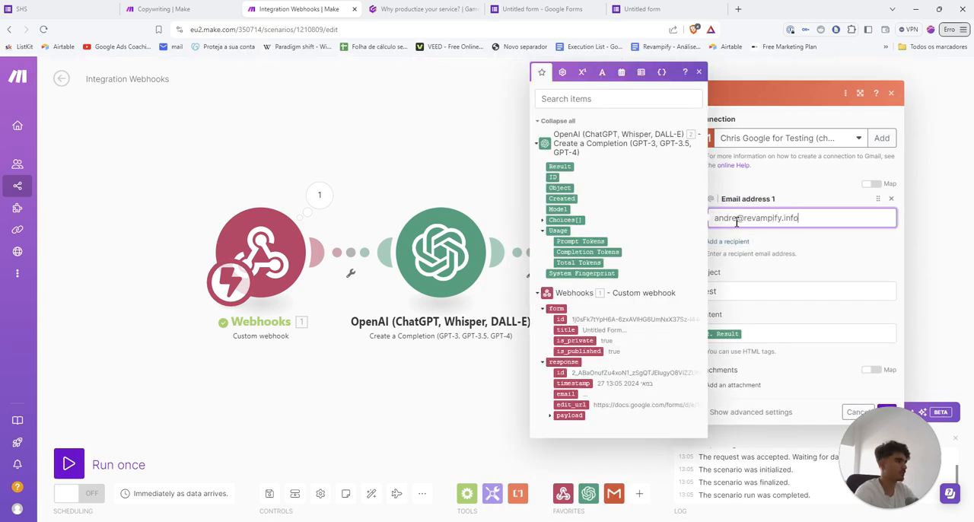
left_click(831, 366)
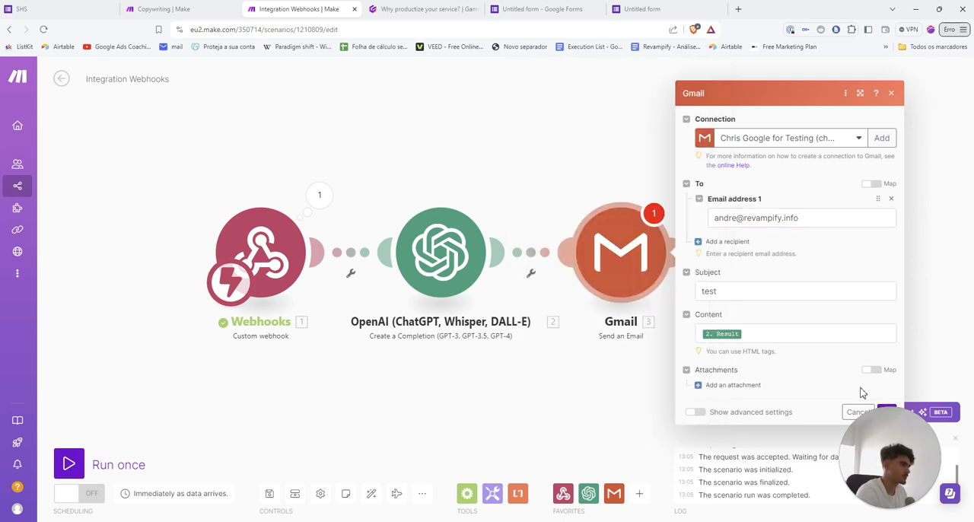
left_click(886, 412)
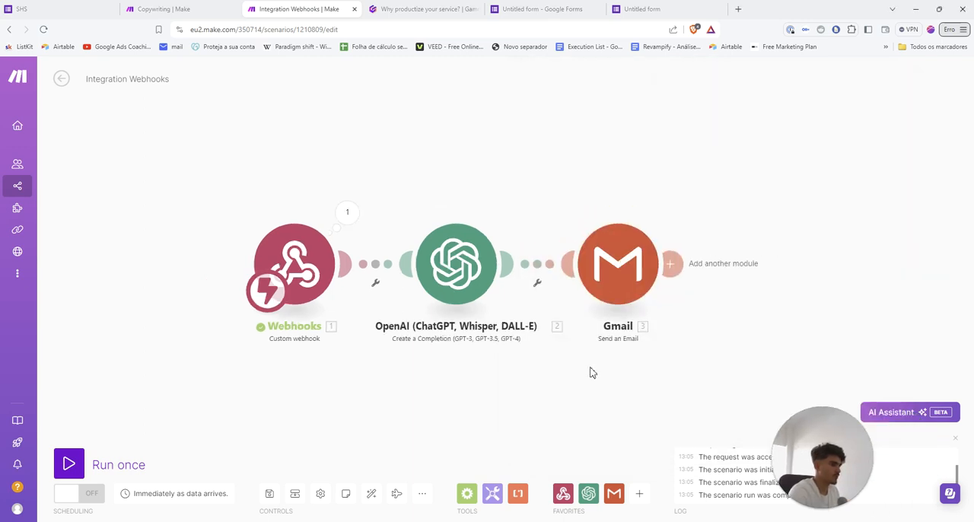
Rearrange the Webhooks, OpenAI and Gmail modules on the canvas so they are spaced further apart
left_click_drag(295, 277, 259, 270)
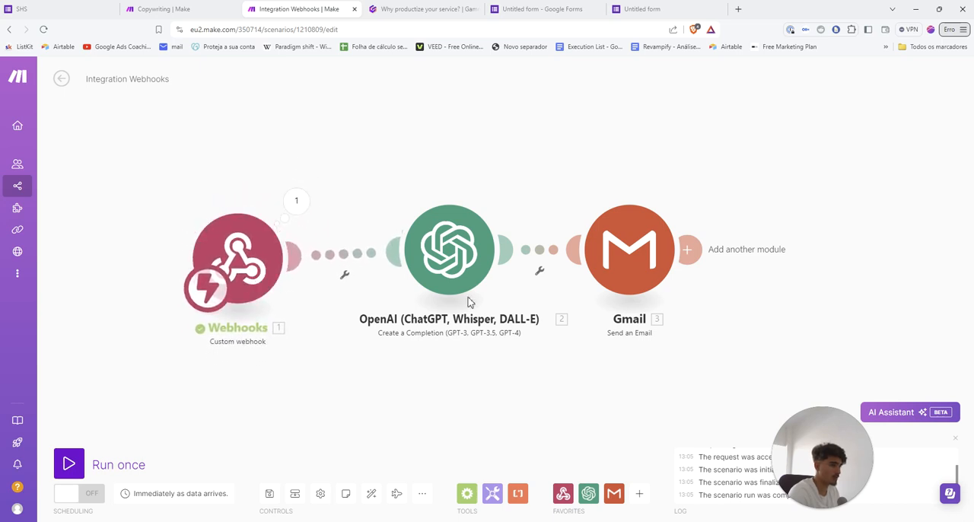
left_click_drag(467, 266, 446, 274)
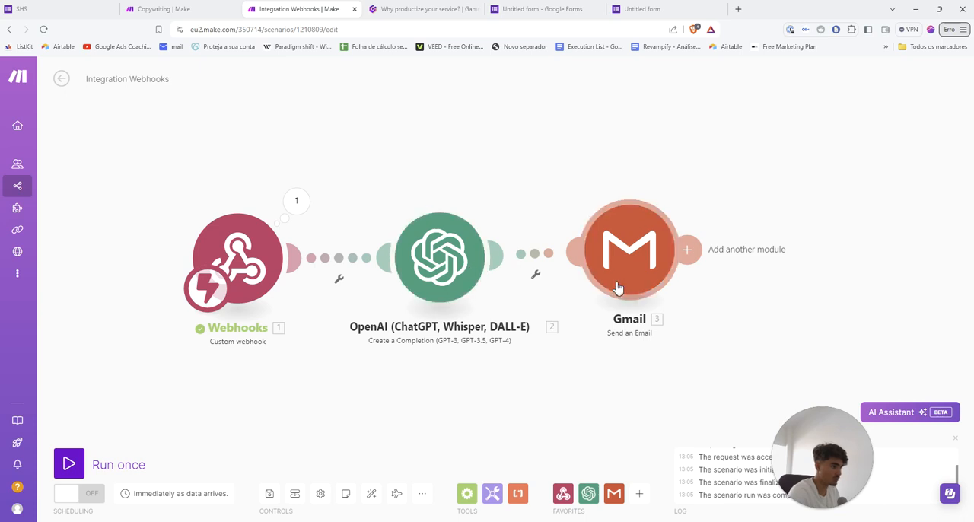
mouse_move(617, 287)
left_mouse_down()
mouse_move(618, 300)
mouse_move(620, 278)
mouse_move(630, 283)
left_mouse_up()
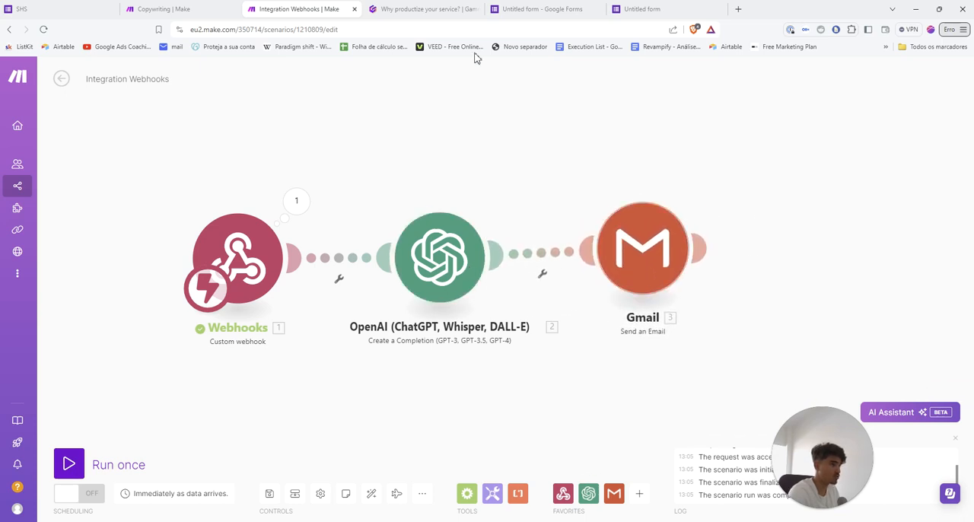
Return to the Gamma presentation and read the "Importance of Testing" slide
left_click(426, 9)
scroll(485, 292, "down", 5)
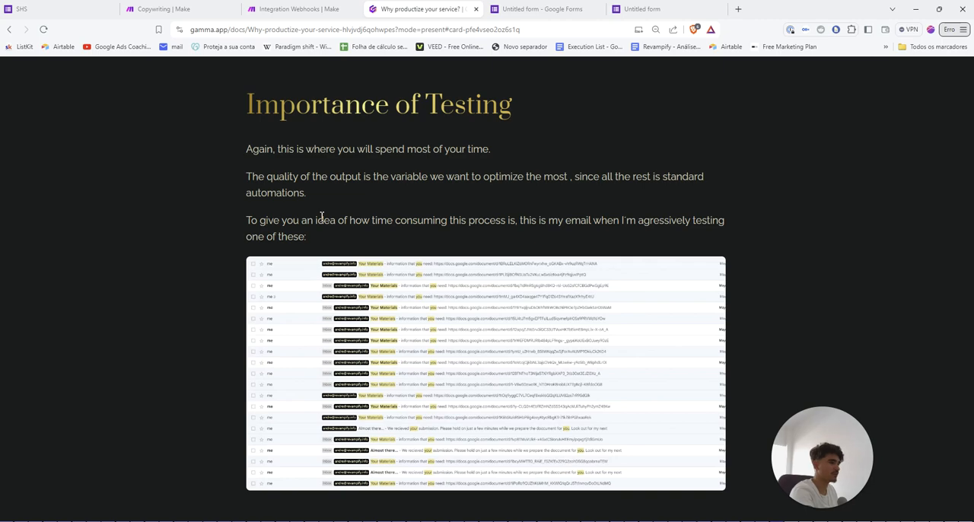
Switch to Make's Copywriting scenario and move the Google Docs, Google Drive and Gmail modules away from the AI modules
left_click(164, 8)
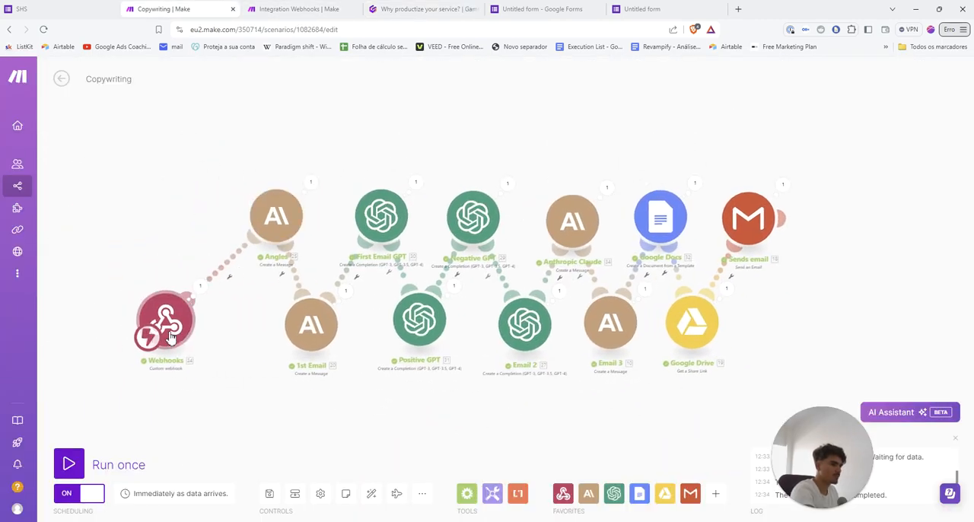
left_click_drag(749, 228, 835, 233)
left_click_drag(695, 334, 818, 339)
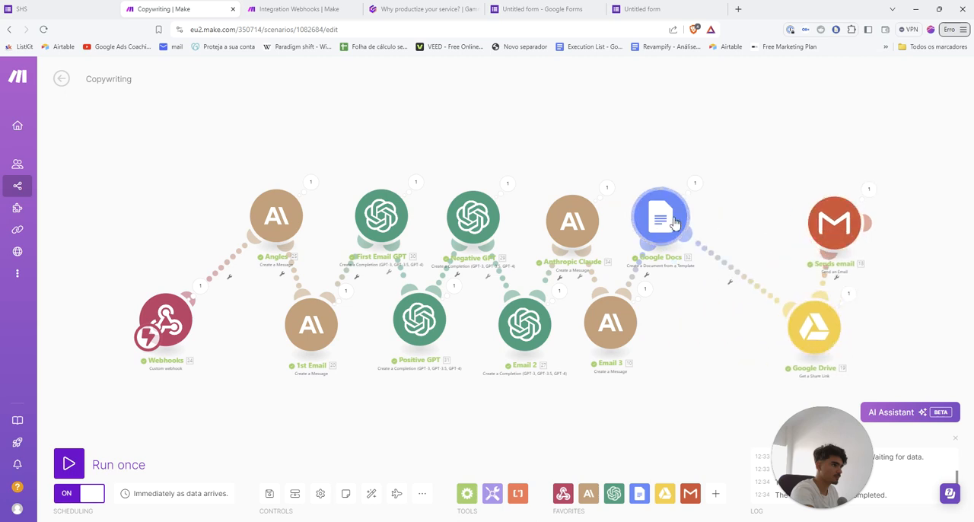
left_click_drag(673, 221, 741, 215)
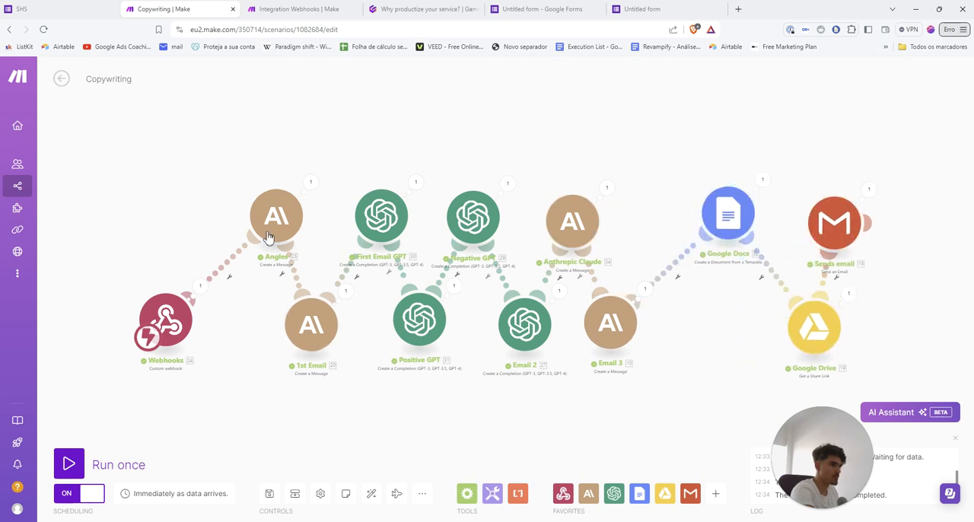
mouse_move(172, 329)
left_mouse_down()
mouse_move(182, 300)
mouse_move(156, 335)
mouse_move(172, 326)
left_mouse_up()
left_click_drag(728, 220, 697, 211)
left_click_drag(833, 174, 750, 135)
scroll(663, 308, "up", 3)
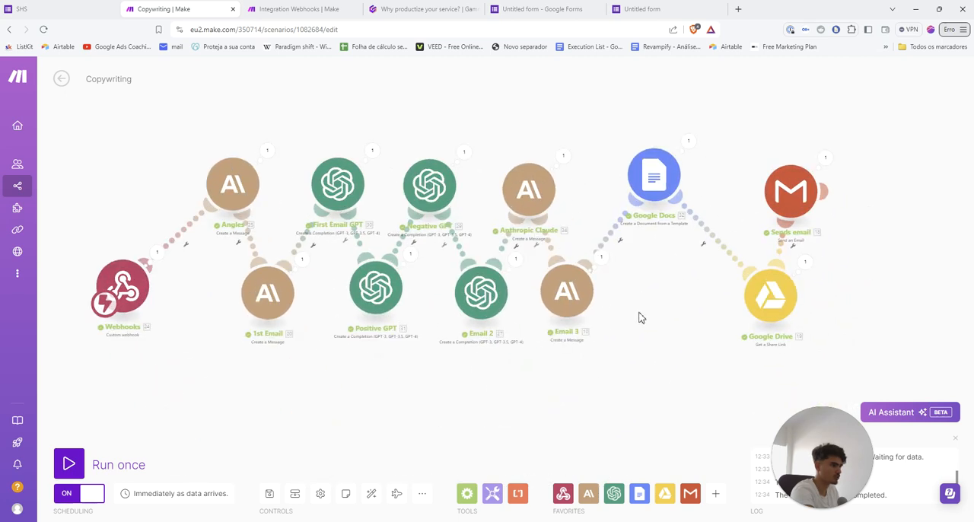
left_click_drag(725, 356, 701, 348)
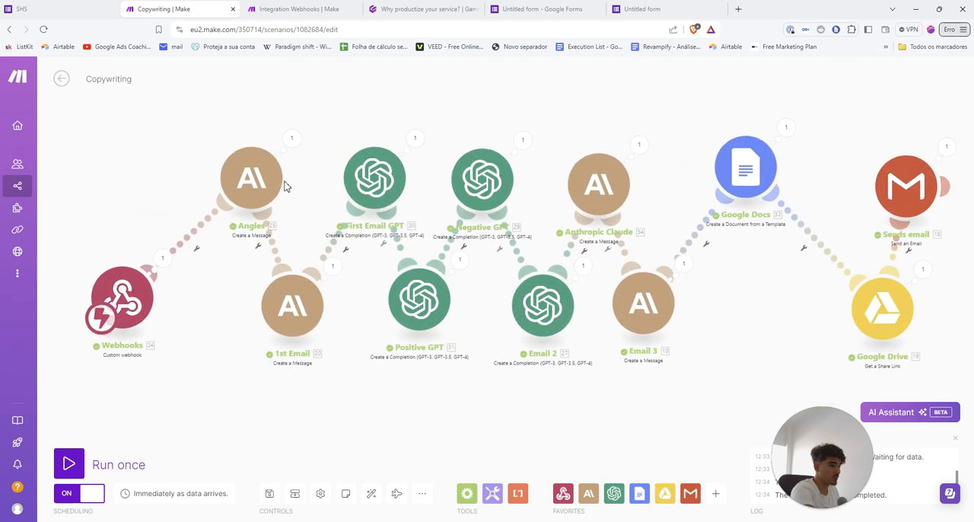
Point out the group of AI modules from Angles to Email 3 in the Copywriting scenario
left_click_drag(192, 142, 678, 393)
mouse_move(177, 117)
left_mouse_down()
mouse_move(216, 159)
mouse_move(667, 399)
left_mouse_up()
left_click(667, 408)
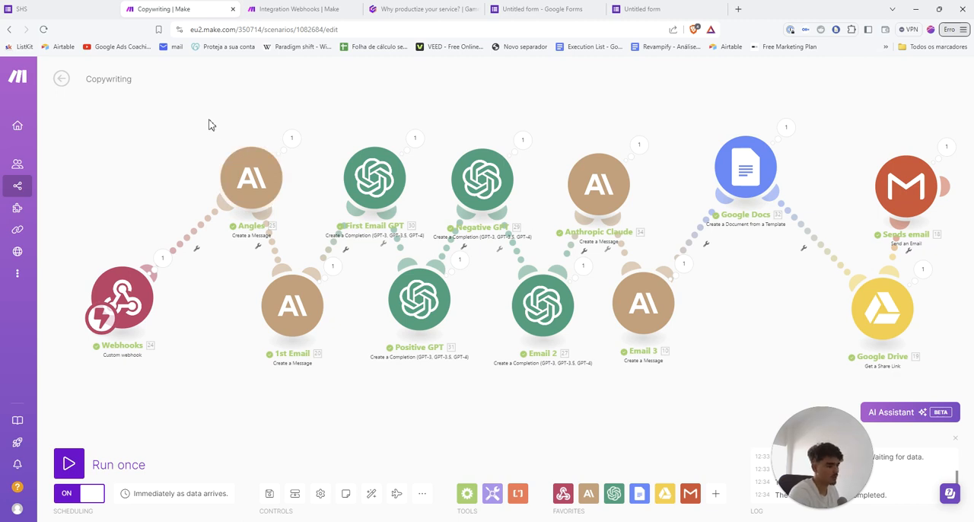
left_click_drag(242, 168, 689, 396)
left_click_drag(181, 125, 656, 400)
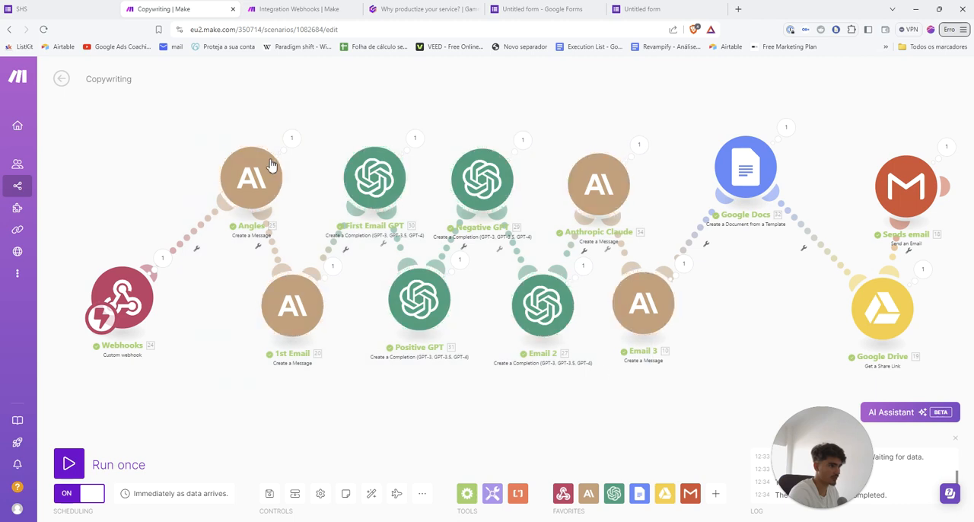
Review Gamma's "Importance of Testing" slide alongside the Copywriting scenario's AI modules and advance to the "Create a Google Doc Template" slide
left_click(422, 9)
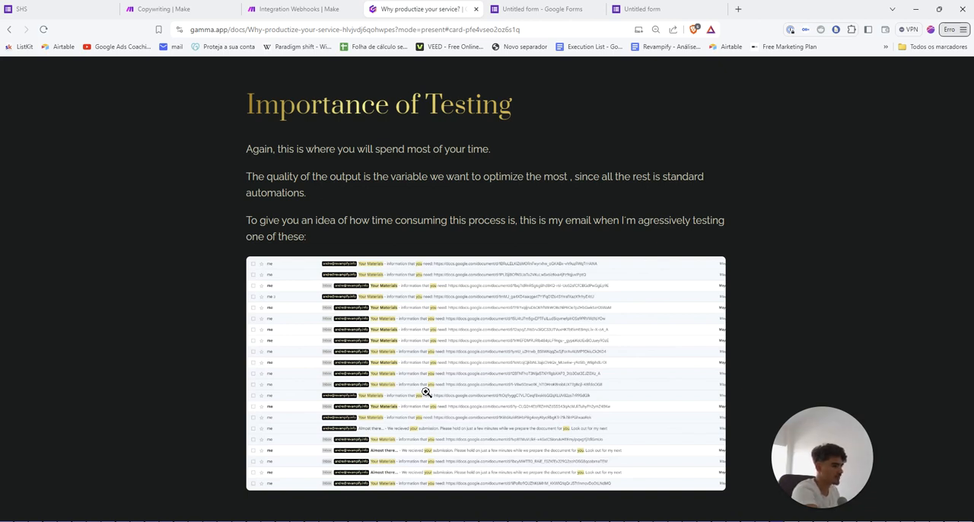
left_click(164, 8)
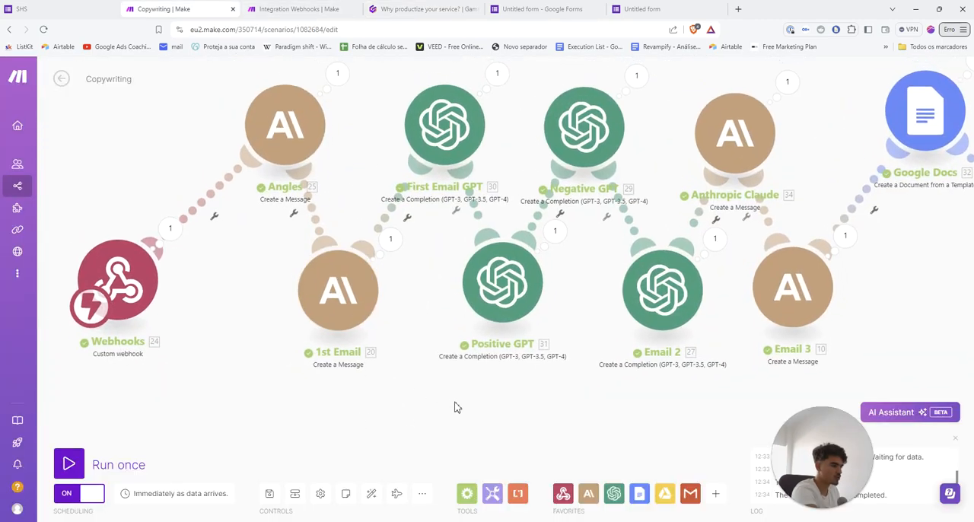
left_click_drag(450, 409, 429, 404)
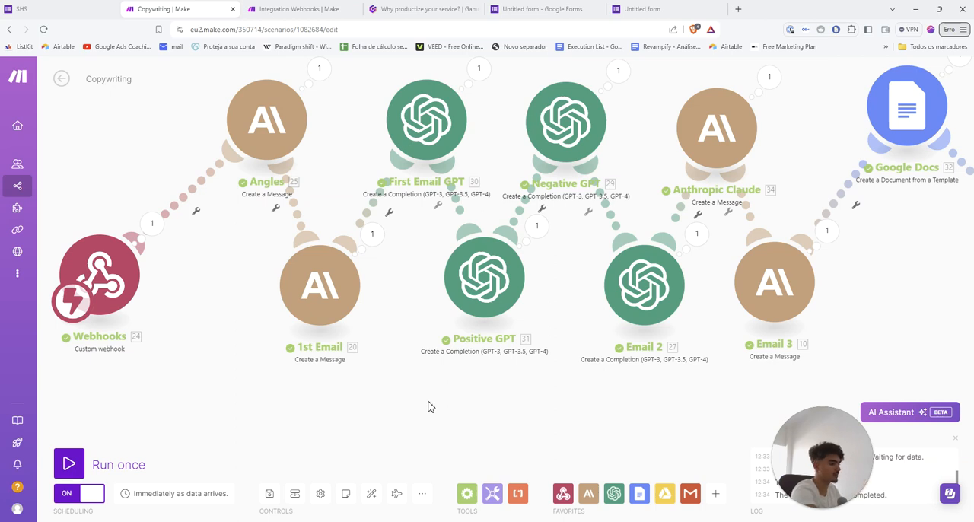
left_click(422, 9)
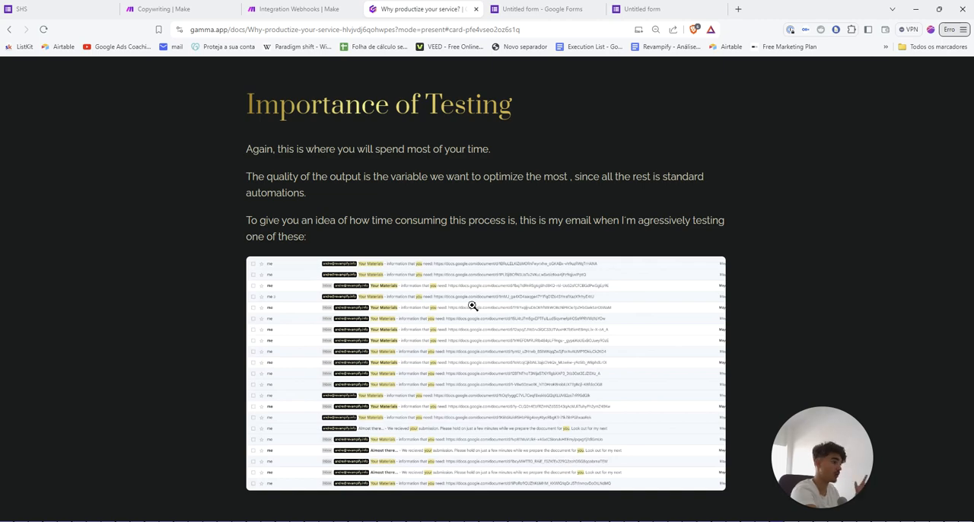
key("Right")
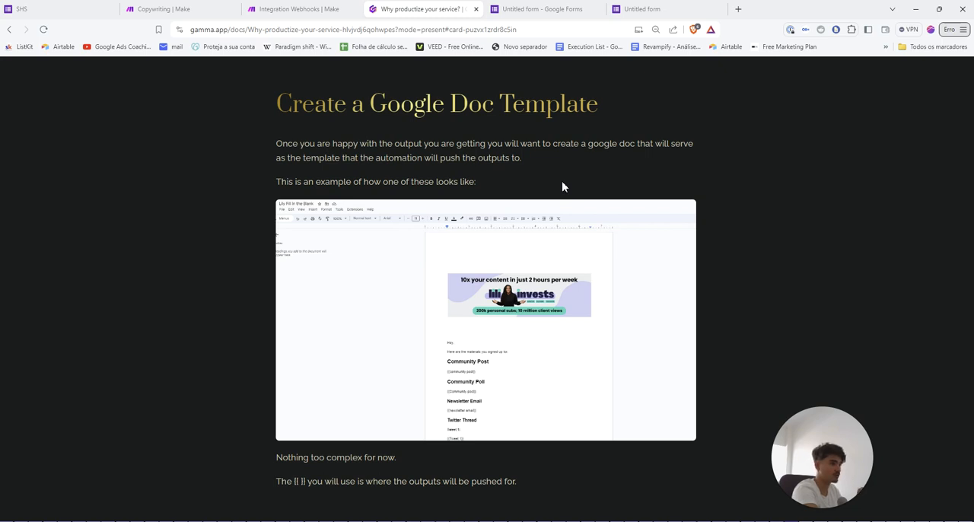
Find the "SHS Copy Deck" template by searching for "copy" and open it in Google Docs in a new tab
left_click(163, 9)
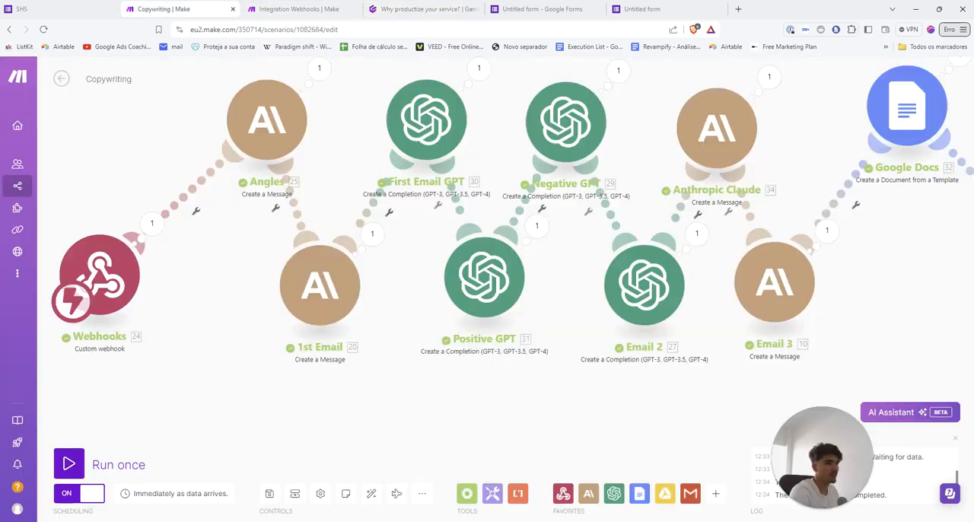
left_click(45, 9)
left_click(738, 8)
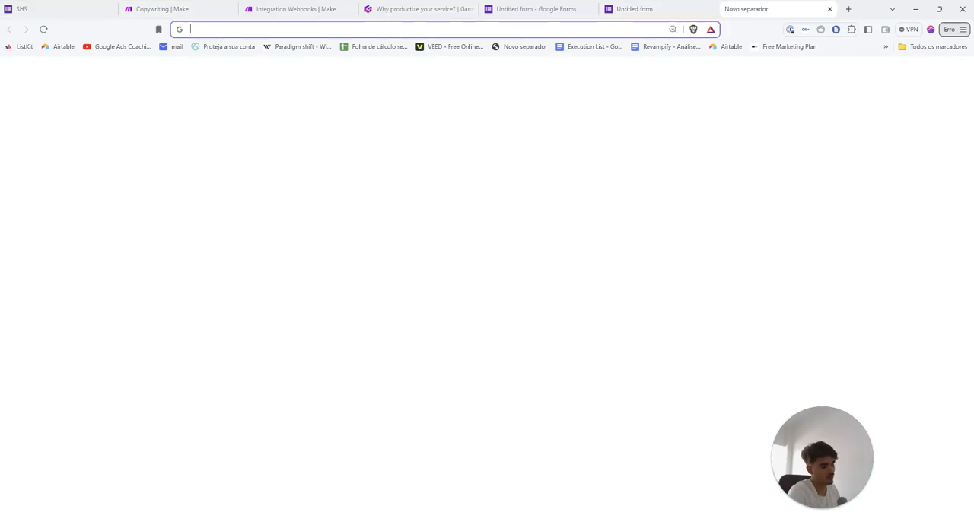
type("copy")
key("Down")
key("Down")
key("Return")
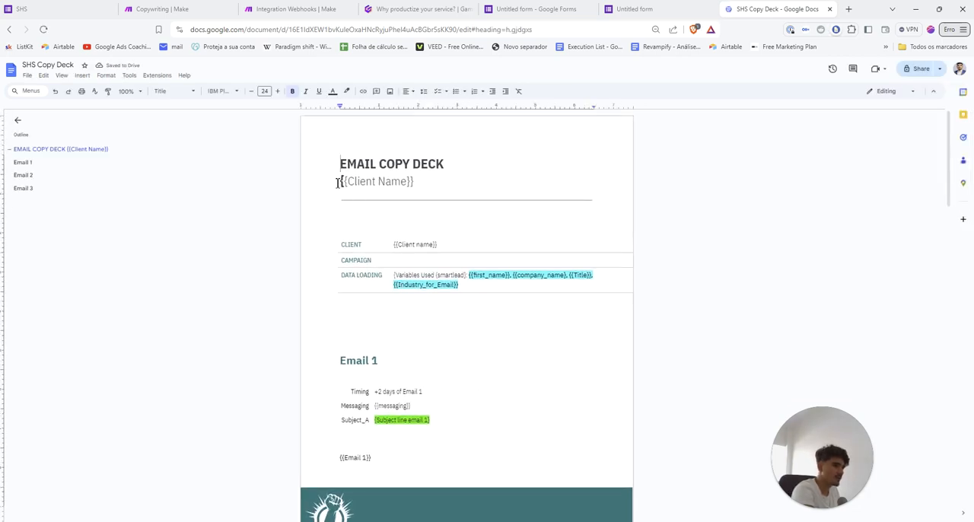
Examine the template's double-brace placeholders from the client name through the Email 1 variants to the Email 2 section
mouse_move(340, 183)
left_mouse_down()
mouse_move(448, 184)
mouse_move(333, 183)
left_mouse_up()
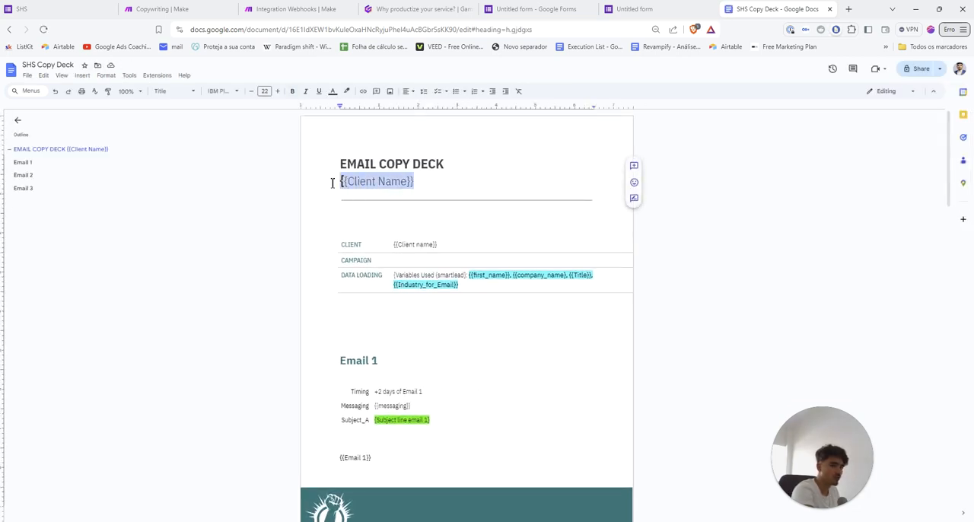
left_click(438, 182)
scroll(428, 196, "down", 5)
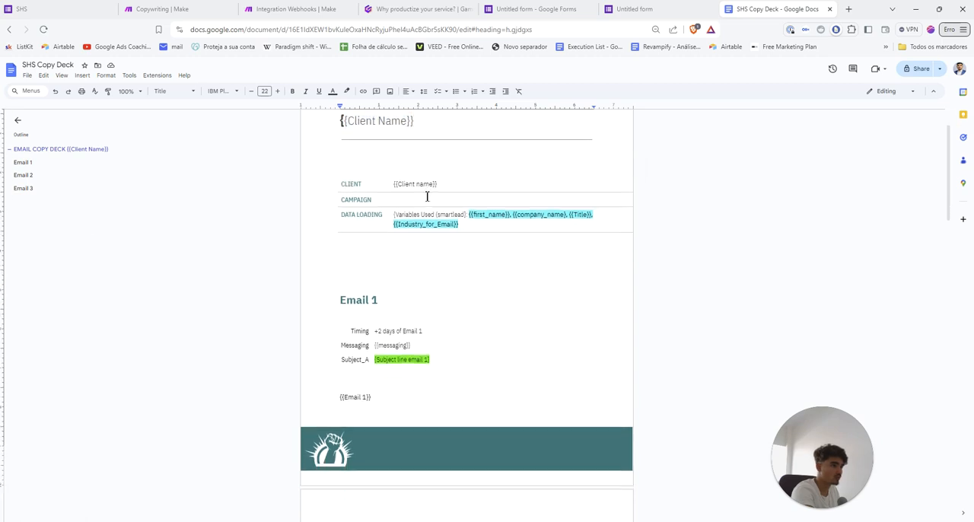
left_click_drag(335, 203, 402, 207)
scroll(385, 228, "down", 4)
left_click(398, 211)
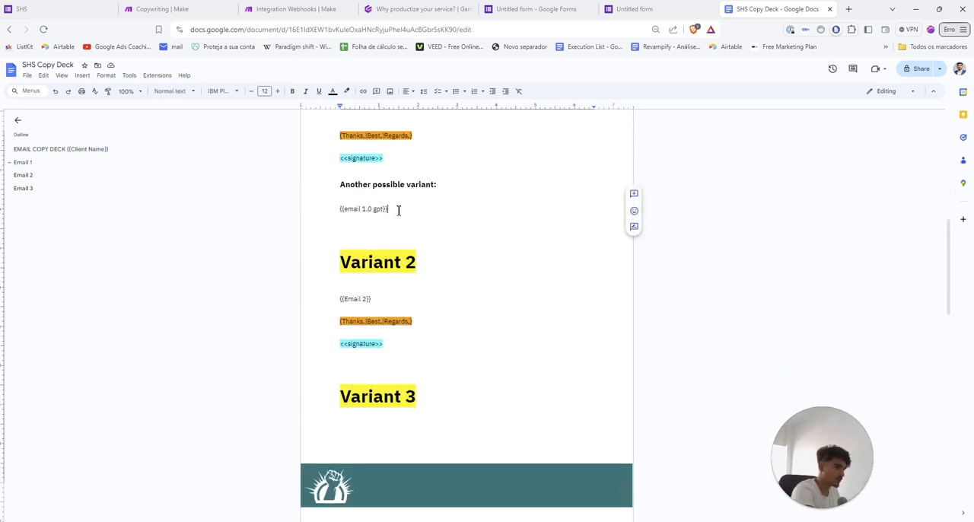
scroll(397, 217, "down", 2)
left_click_drag(329, 198, 383, 233)
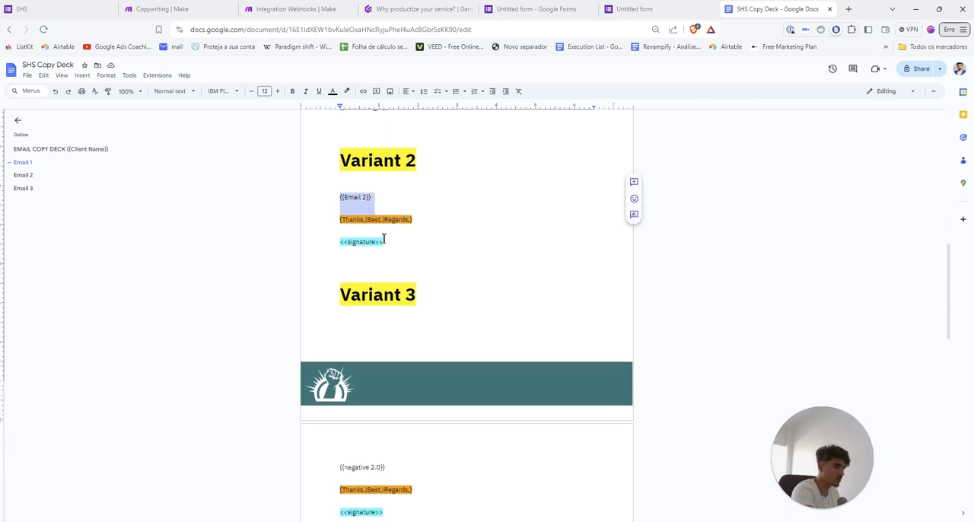
scroll(380, 251, "down", 3)
left_click_drag(335, 314, 402, 321)
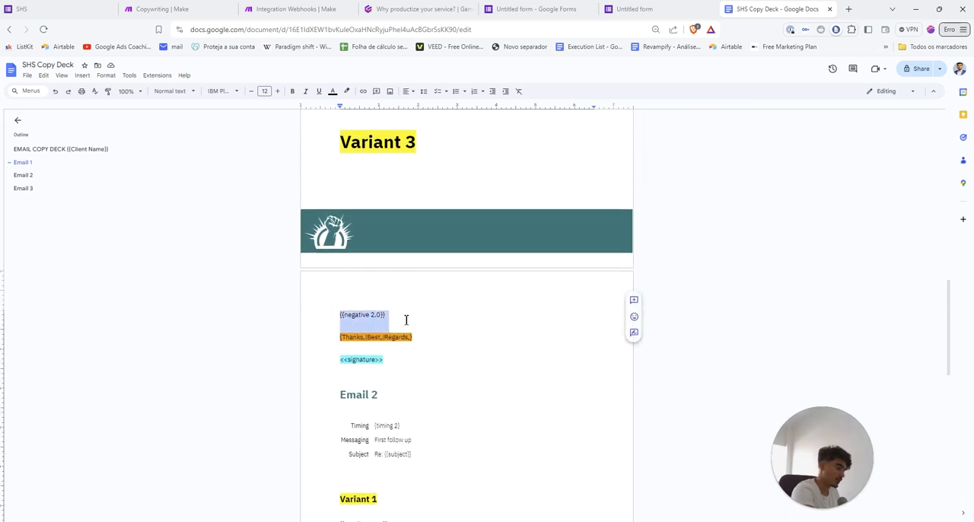
scroll(405, 319, "down", 5)
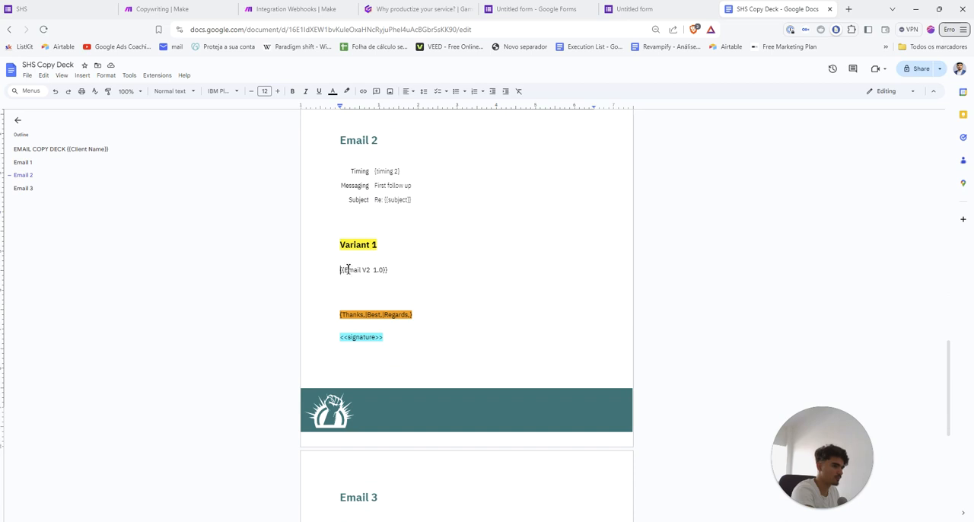
scroll(409, 269, "down", 5)
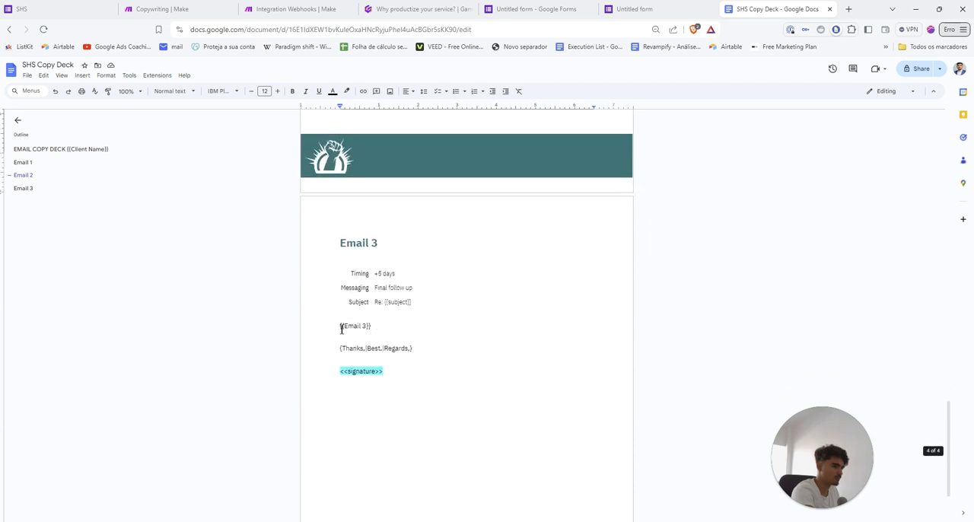
Point out the Email 3 section's heading, timing and subject table, sign-off line and signature placeholder
scroll(380, 309, "up", 3)
left_click_drag(381, 397, 274, 395)
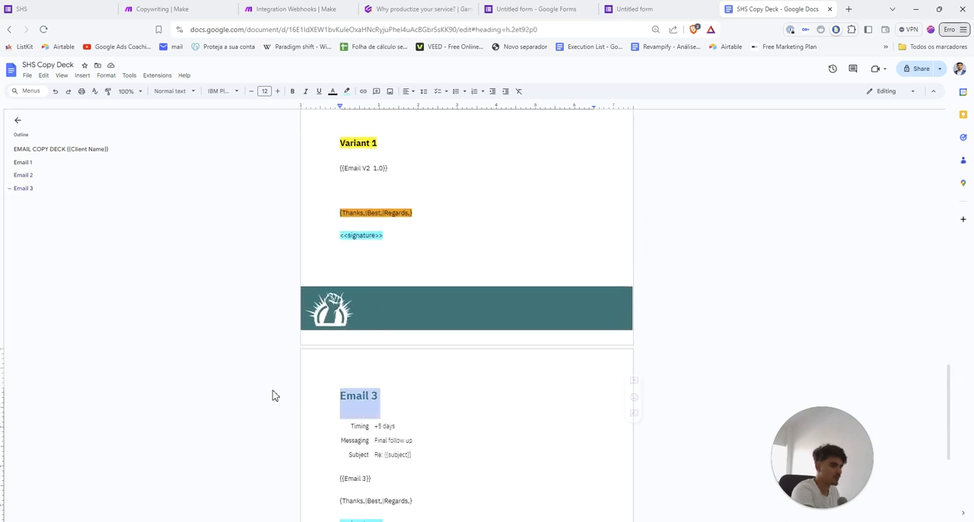
scroll(417, 388, "down", 2)
mouse_move(413, 354)
left_mouse_down()
mouse_move(337, 314)
mouse_move(337, 325)
left_mouse_up()
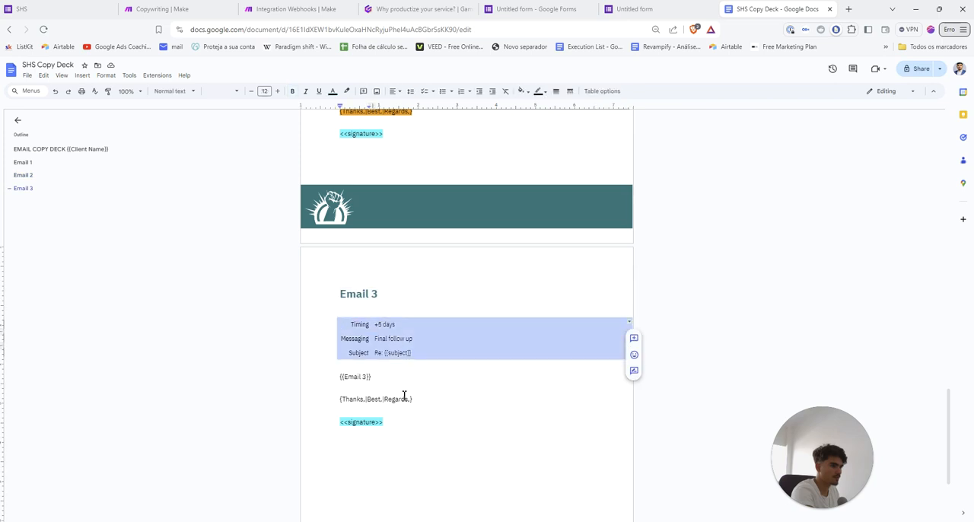
left_click_drag(426, 405, 319, 402)
left_click_drag(391, 432, 322, 423)
scroll(350, 358, "up", 5)
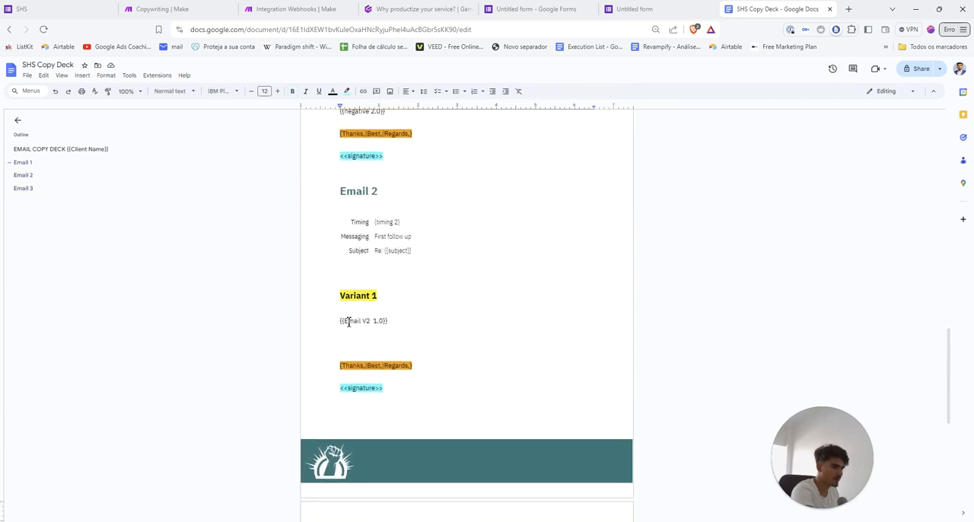
Review the template from Email 2 back up to its title, highlighting the {{Email 1}} placeholder
left_click(341, 321)
scroll(339, 312, "up", 8)
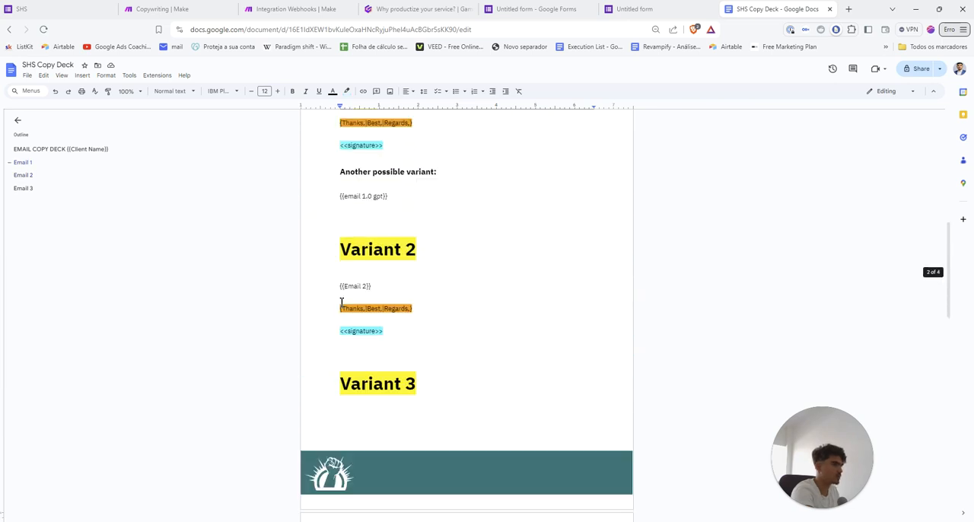
scroll(341, 302, "up", 10)
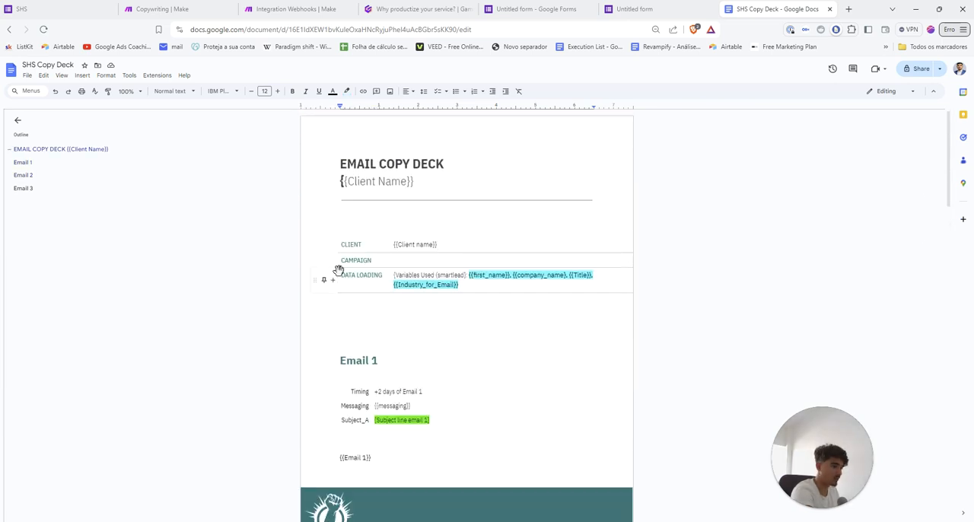
scroll(358, 320, "down", 4)
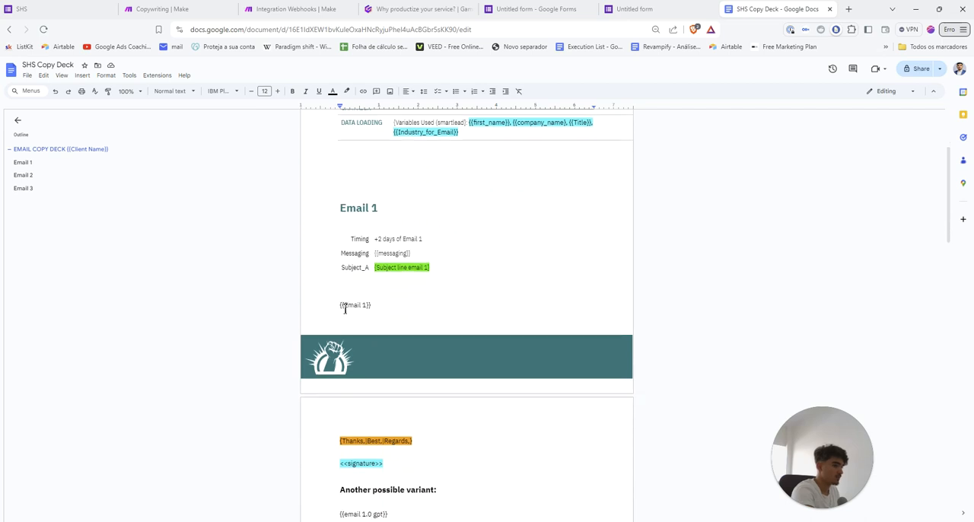
left_click_drag(339, 306, 389, 309)
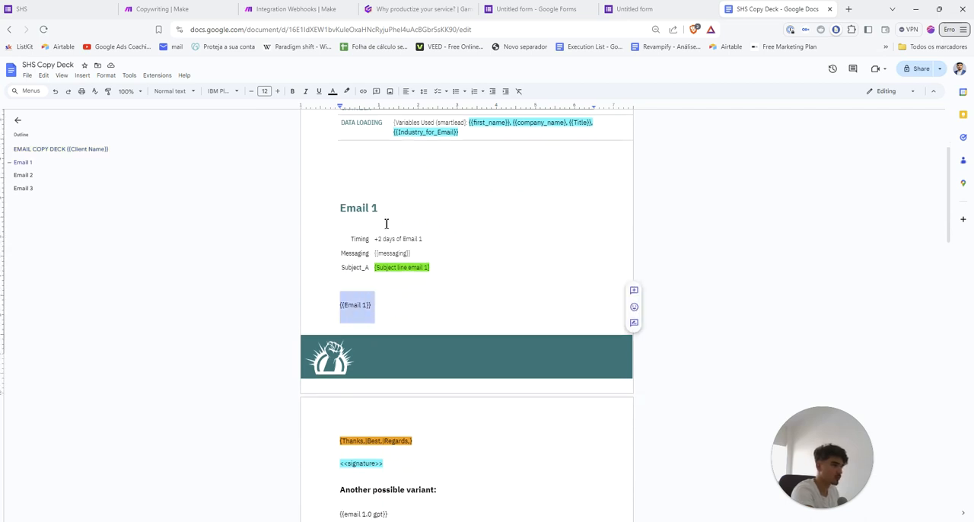
scroll(393, 232, "up", 4)
left_click(443, 287)
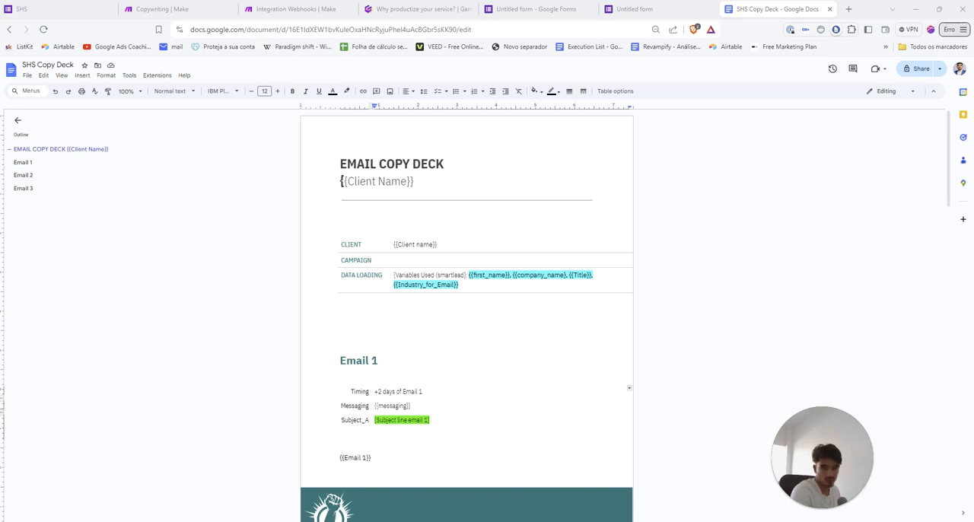
Bring the "Email for Revampify" window into view, examine the email copy filled in under Email 1, and close the window
left_click_drag(2, 144, 463, 97)
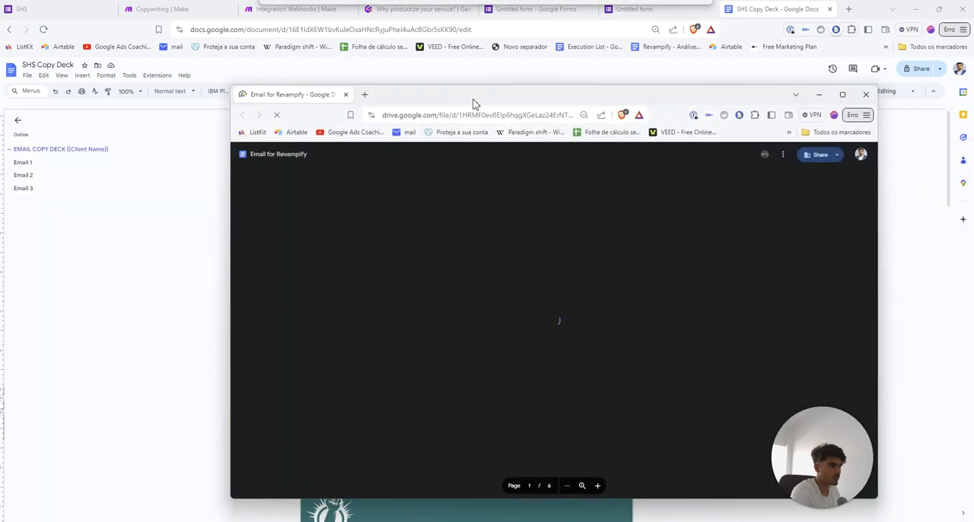
scroll(441, 337, "down", 3)
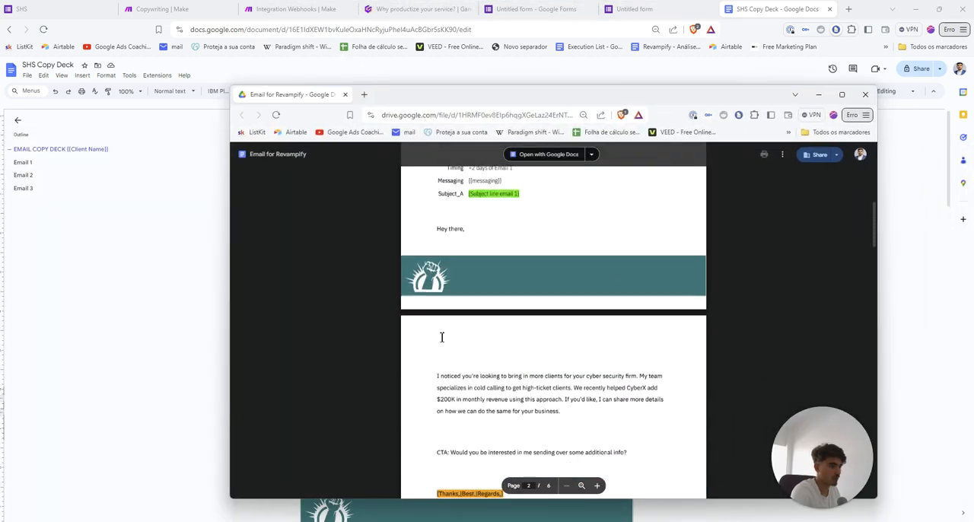
scroll(437, 277, "up", 1)
scroll(548, 366, "down", 1)
scroll(548, 366, "down", 2)
left_click_drag(548, 366, 629, 356)
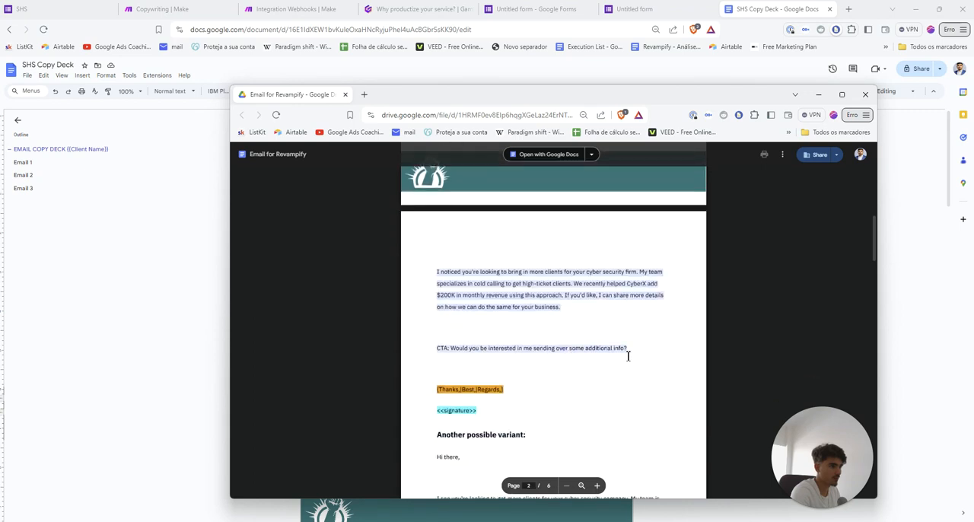
left_click(865, 94)
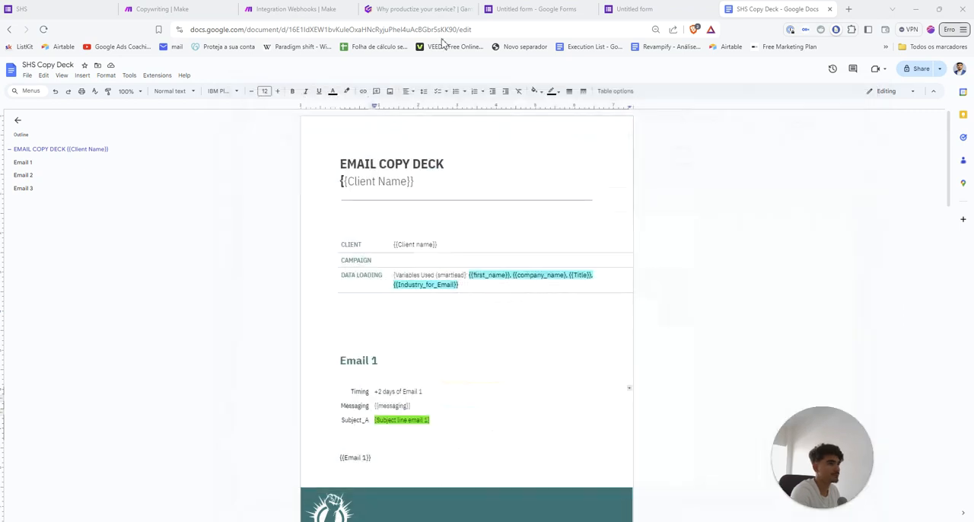
Return to the Gamma presentation and review the "Output" example document, advancing to the "Add Google Doc to Make.com" slide
left_click(422, 10)
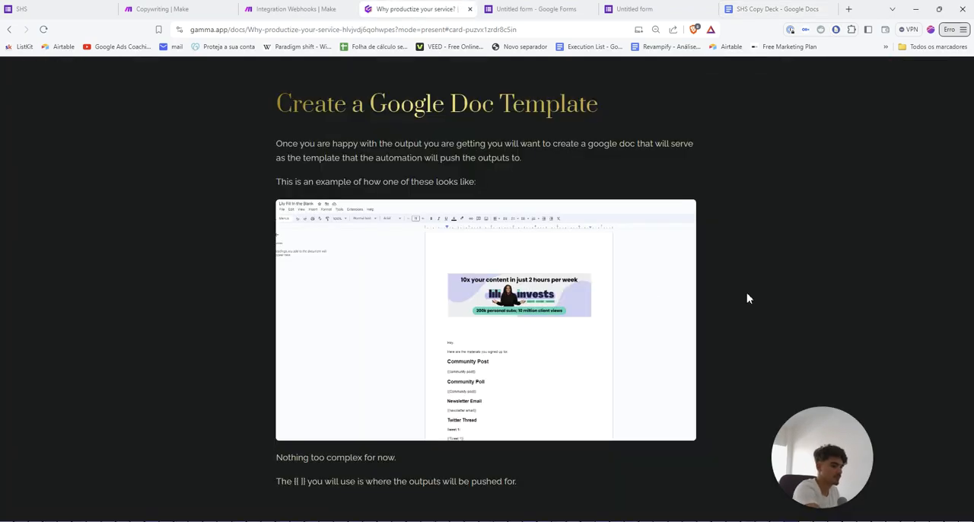
scroll(745, 295, "down", 3)
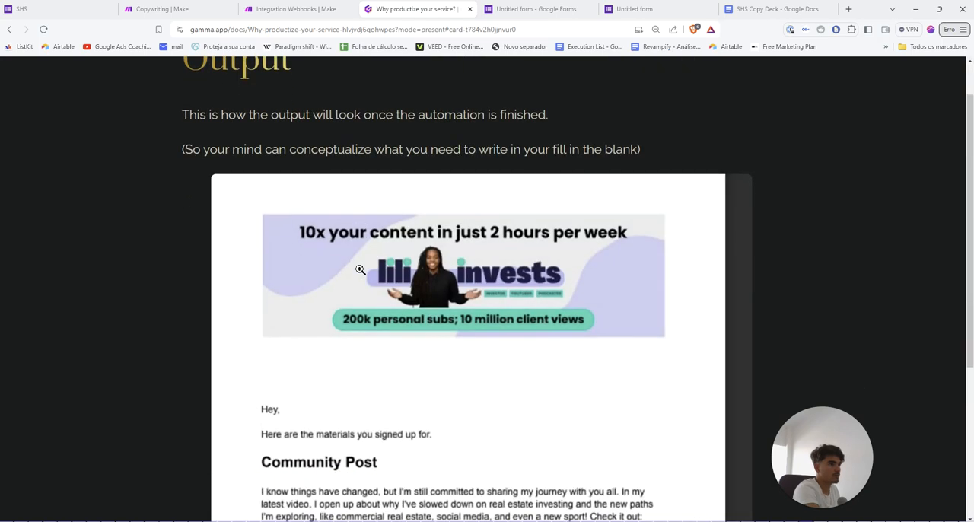
scroll(359, 269, "down", 1)
scroll(291, 135, "up", 1)
scroll(251, 163, "down", 1)
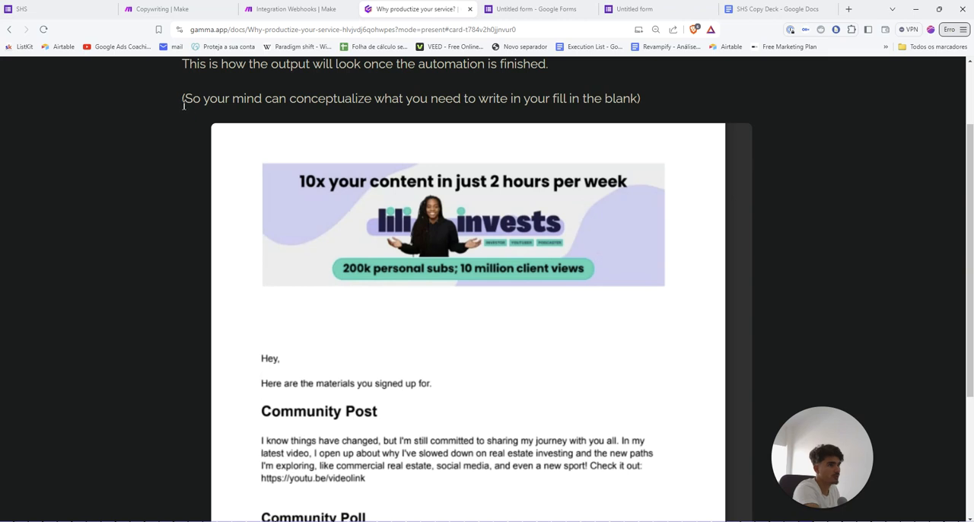
left_click_drag(232, 105, 355, 115)
left_click(386, 106)
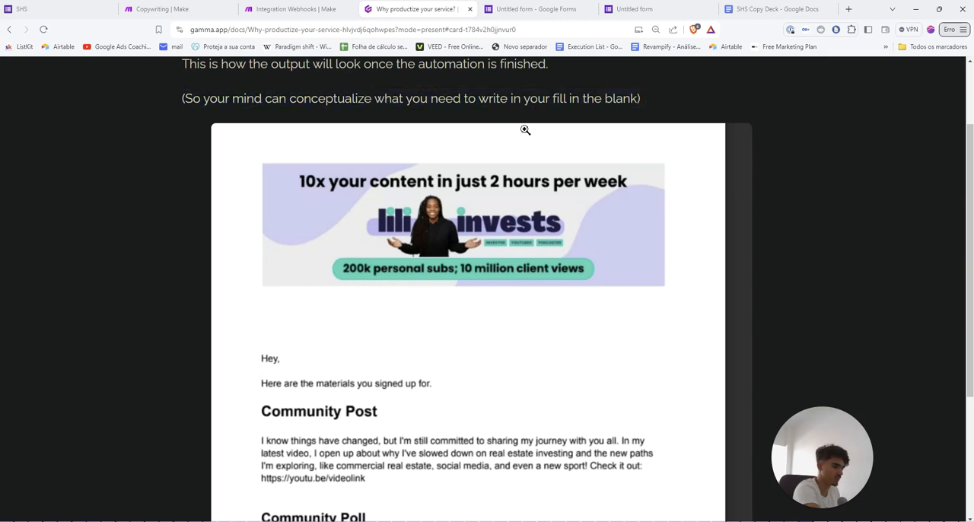
scroll(525, 130, "down", 3)
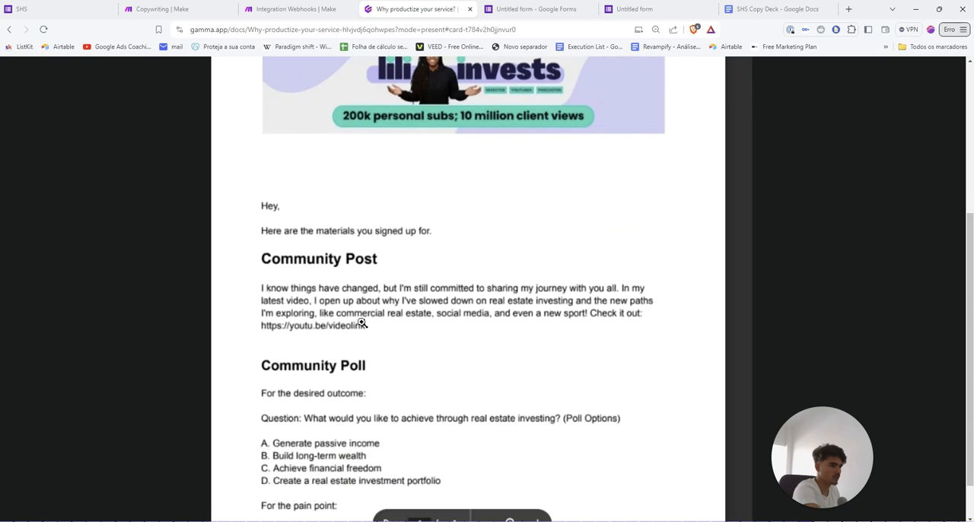
scroll(362, 323, "down", 1)
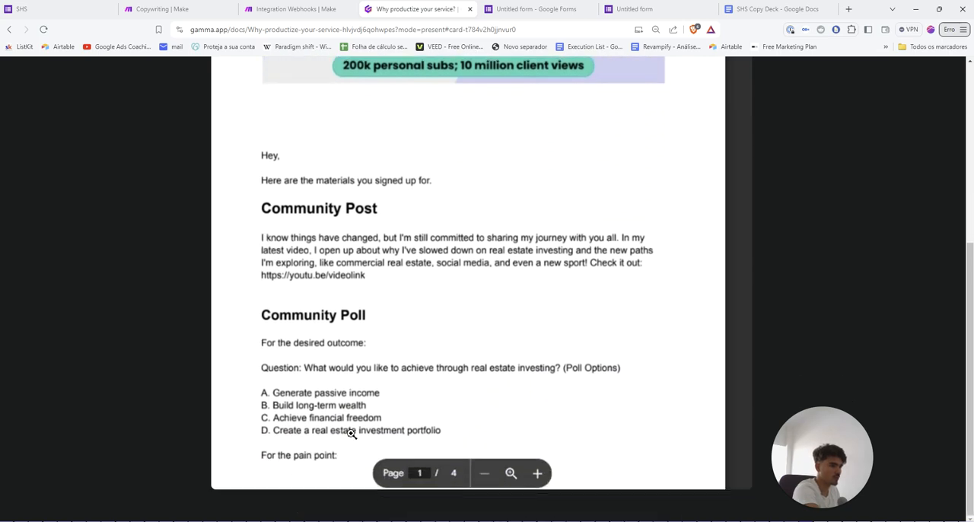
scroll(345, 377, "down", 2)
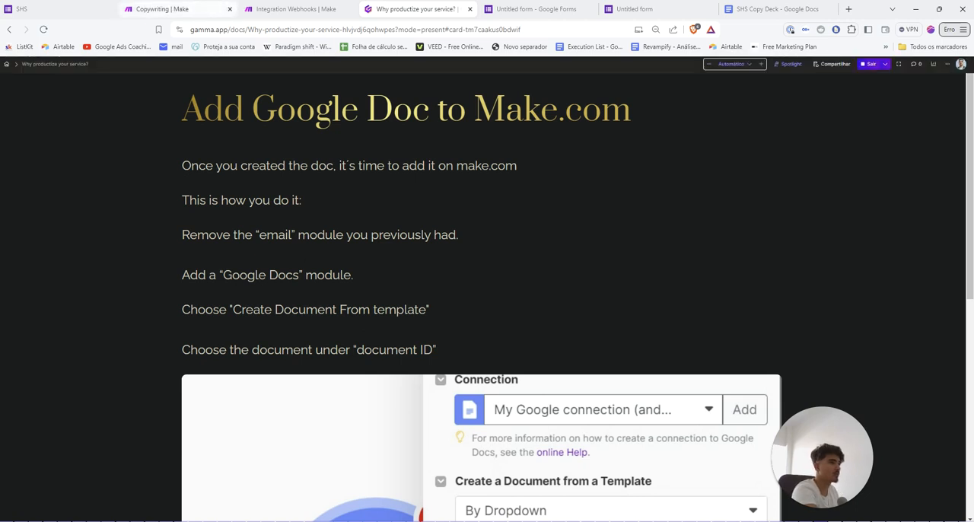
In Make's Integration Webhooks scenario, move the Gmail module up and add a Google Docs "Create a Document from a Template" module after it
left_click(293, 8)
mouse_move(819, 252)
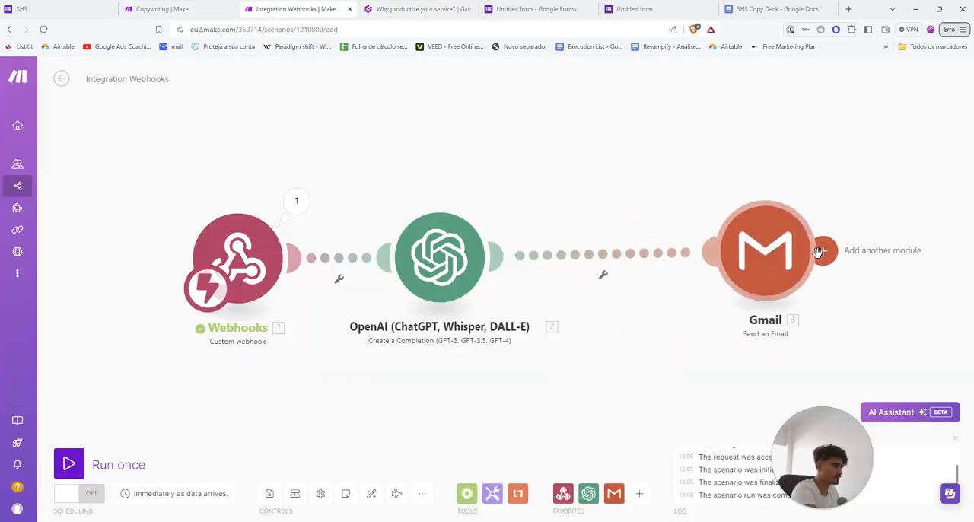
left_click_drag(732, 251, 545, 150)
left_click(638, 150)
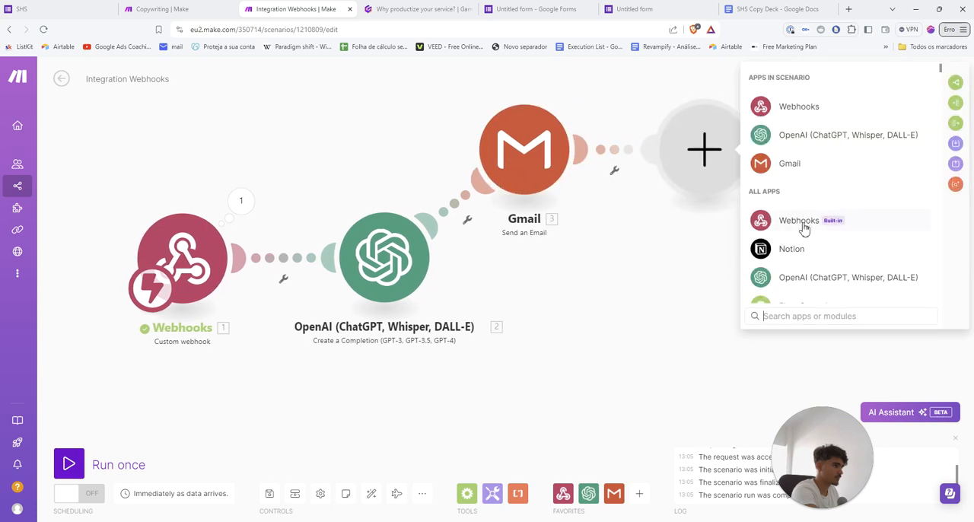
scroll(804, 228, "down", 5)
left_click(800, 138)
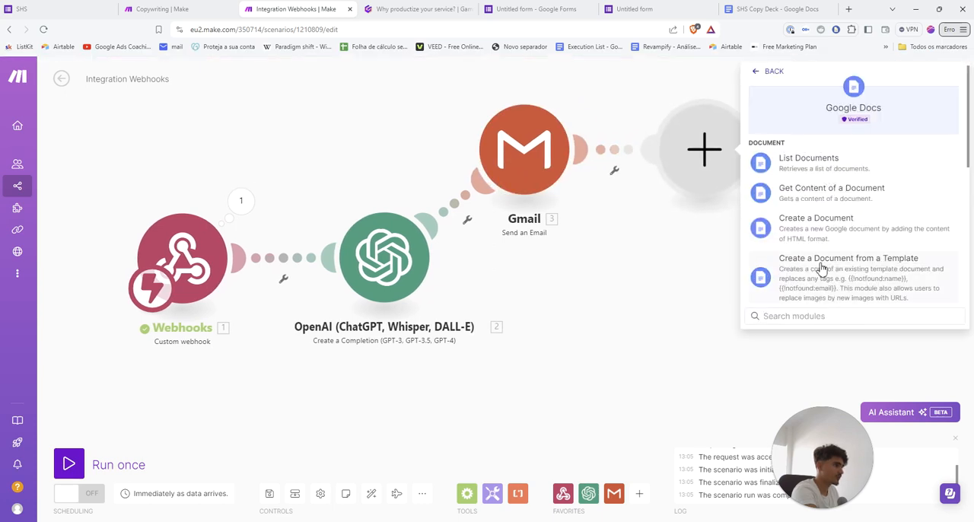
left_click(852, 276)
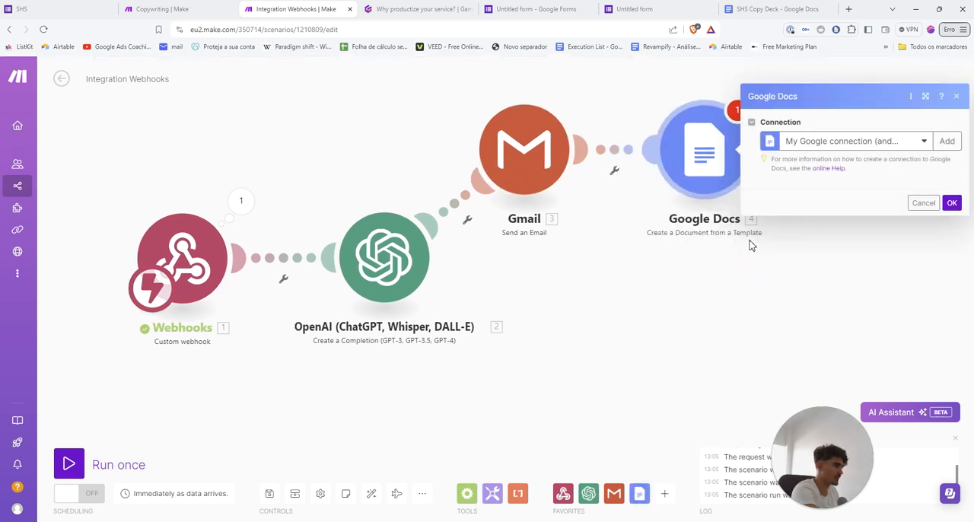
Choose "Title: 5 Years of Dropshipping in 10 Minutes" from My Drive as the Google Docs template and title the new document TEST
left_click(796, 268)
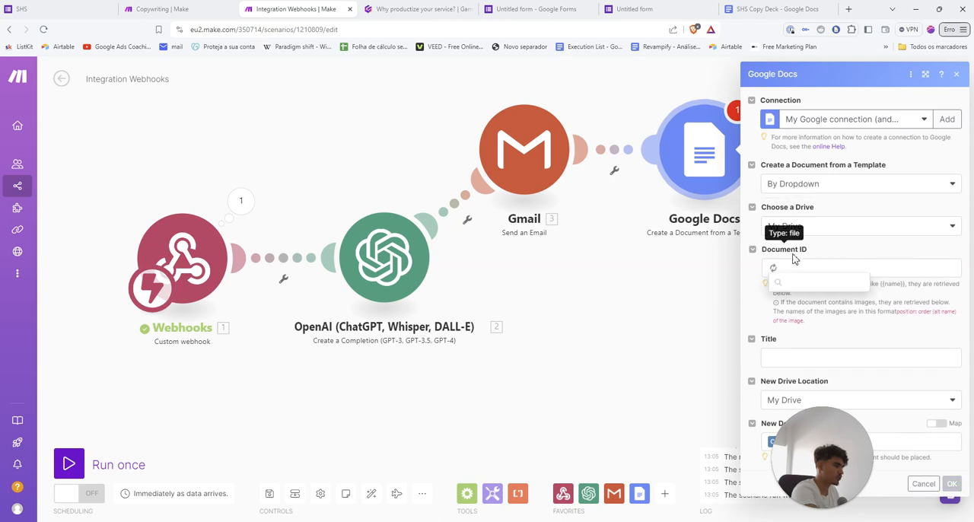
left_click(815, 271)
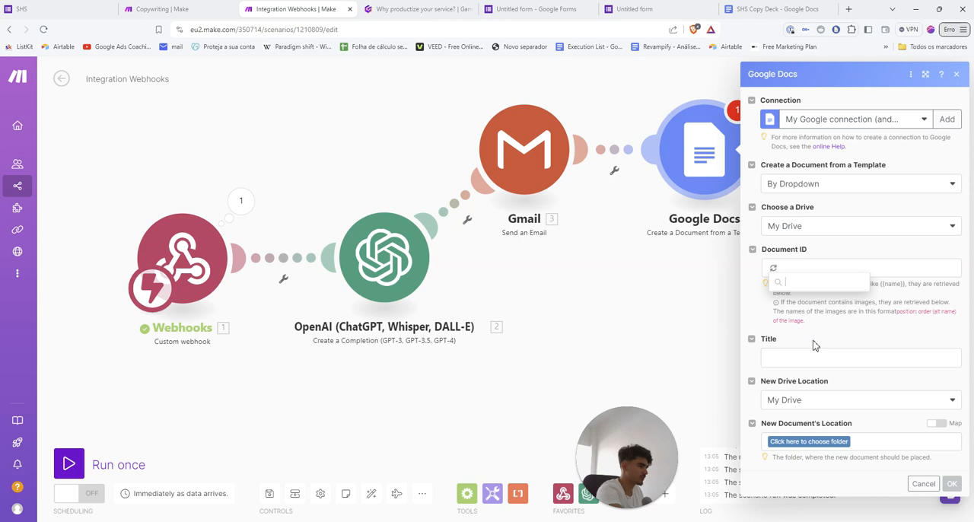
left_click(808, 343)
left_click(789, 383)
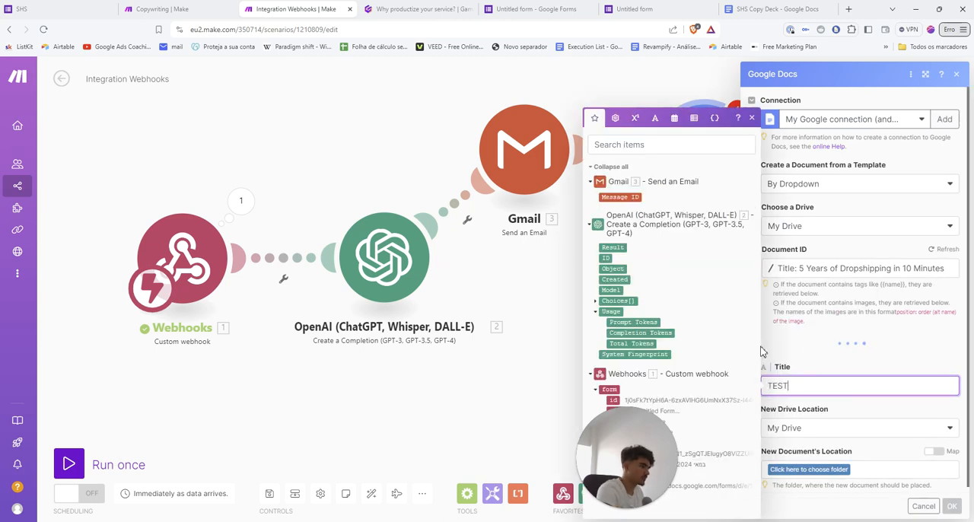
type("TEST")
Set the new document's location to the Revampify folder in My Drive and check the module's image fields
left_click(798, 470)
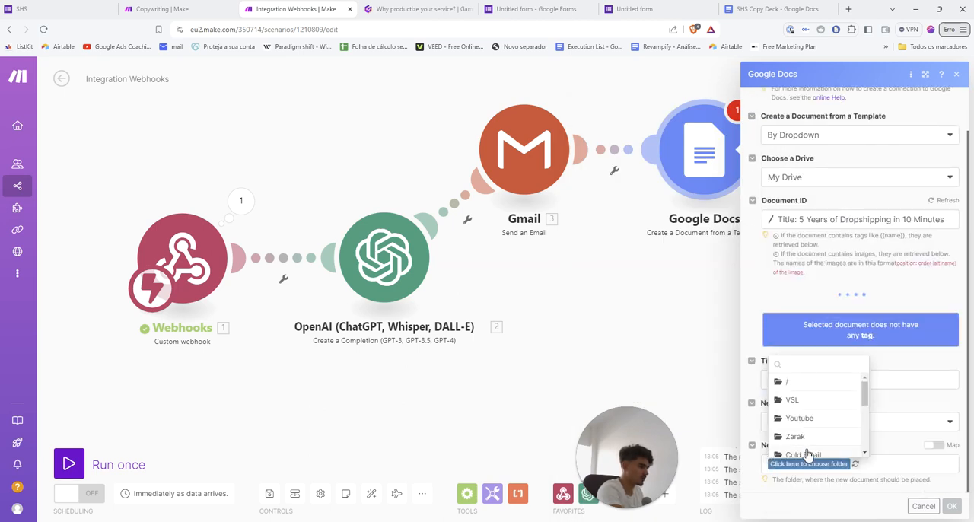
scroll(807, 445, "down", 2)
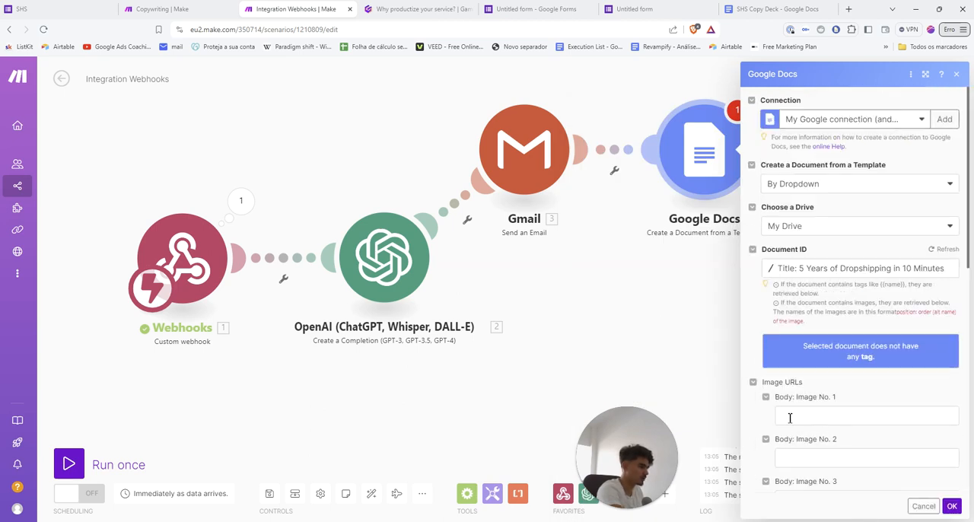
scroll(765, 365, "down", 3)
scroll(765, 362, "down", 3)
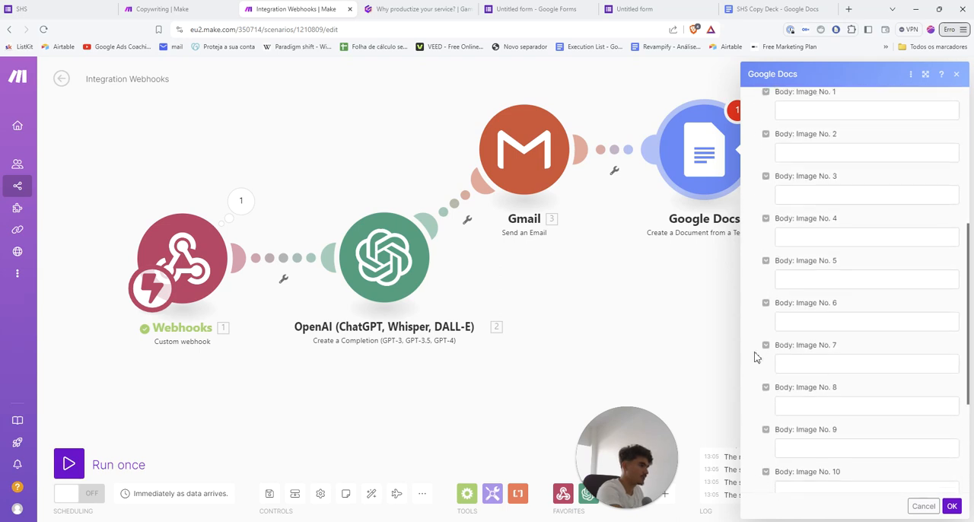
Change the template document to the "Fill in the blank" file that carries a person's name, and load its value fields
scroll(759, 358, "up", 2)
scroll(759, 358, "up", 3)
left_click(814, 224)
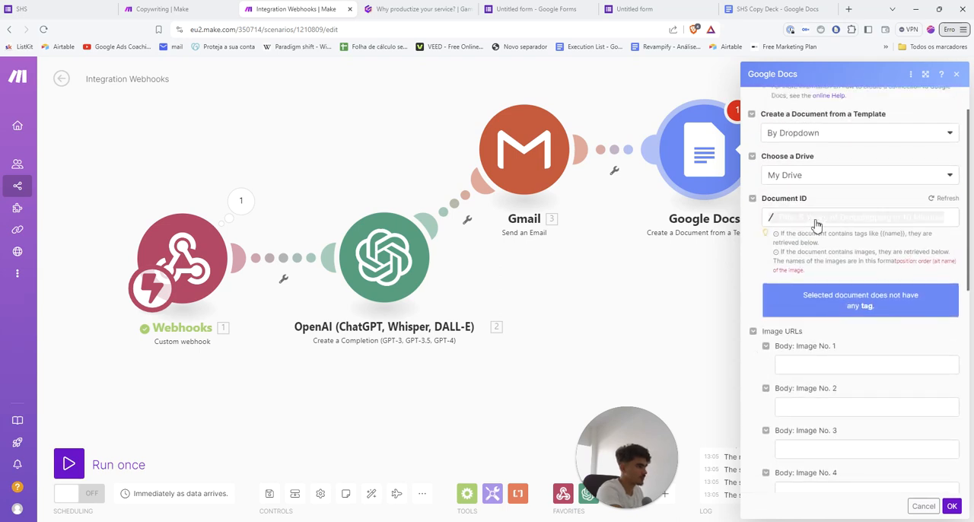
left_click(821, 286)
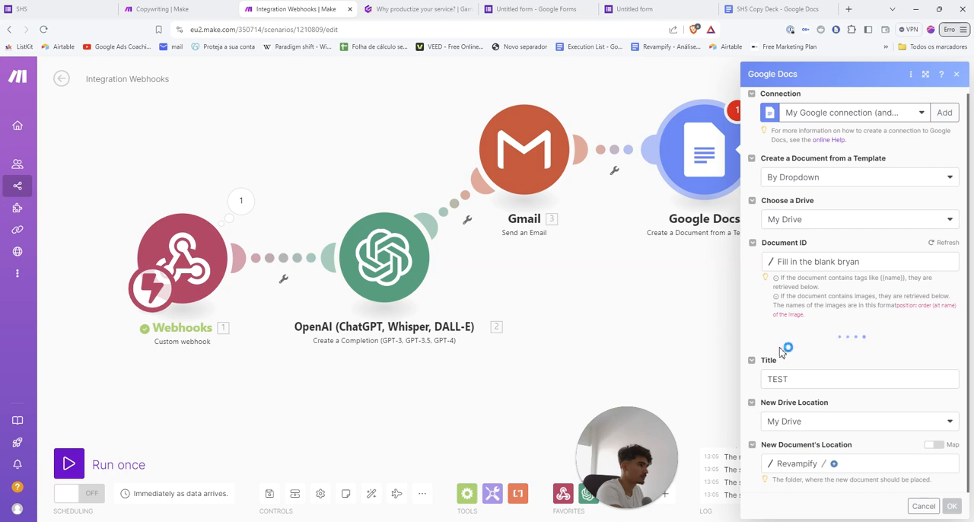
scroll(837, 315, "down", 1)
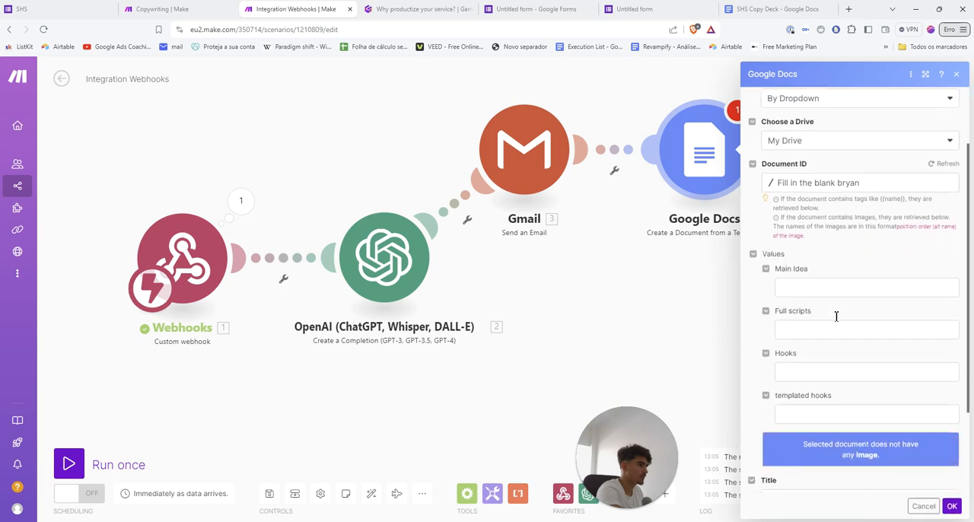
Find and open the same personalized "Fill in the blank" Google Doc in a new browser tab
left_click(849, 10)
type("fill in")
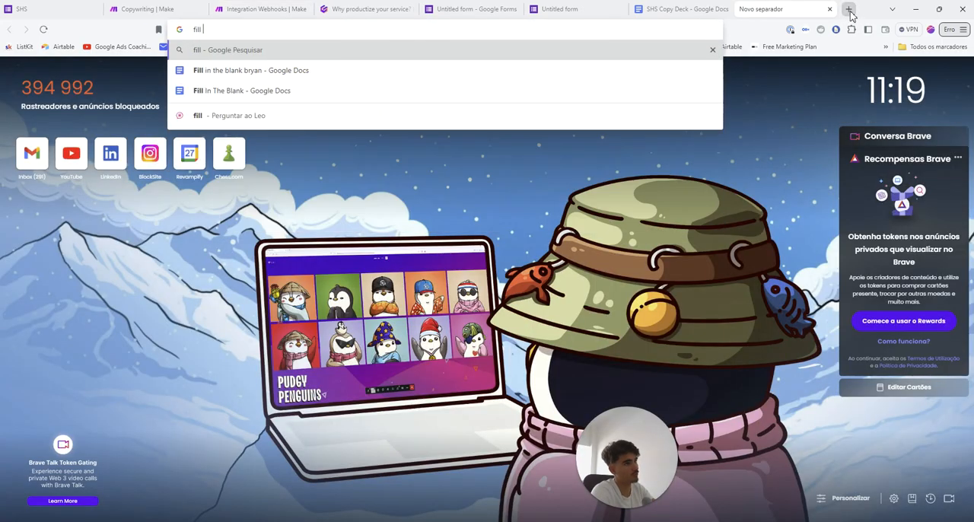
key("Down")
key("Down")
key("Return")
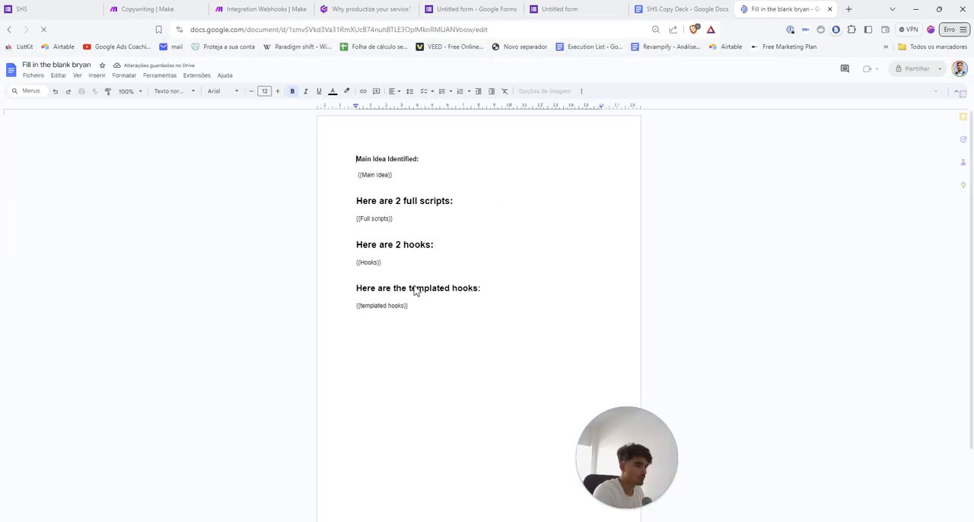
Examine the template's headings and the {{Main Idea}} placeholder, return to the Integration Webhooks scenario, and close the document's tab
left_click_drag(311, 205, 307, 184)
left_click_drag(338, 224, 430, 391)
left_click(430, 391)
left_click_drag(310, 185, 394, 187)
left_click(395, 189)
left_click_drag(301, 208, 354, 204)
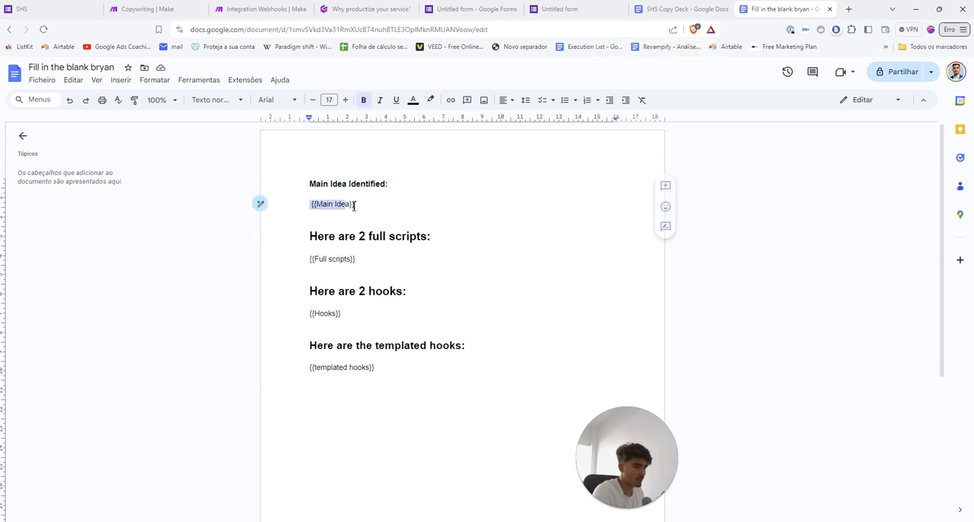
left_click(355, 203)
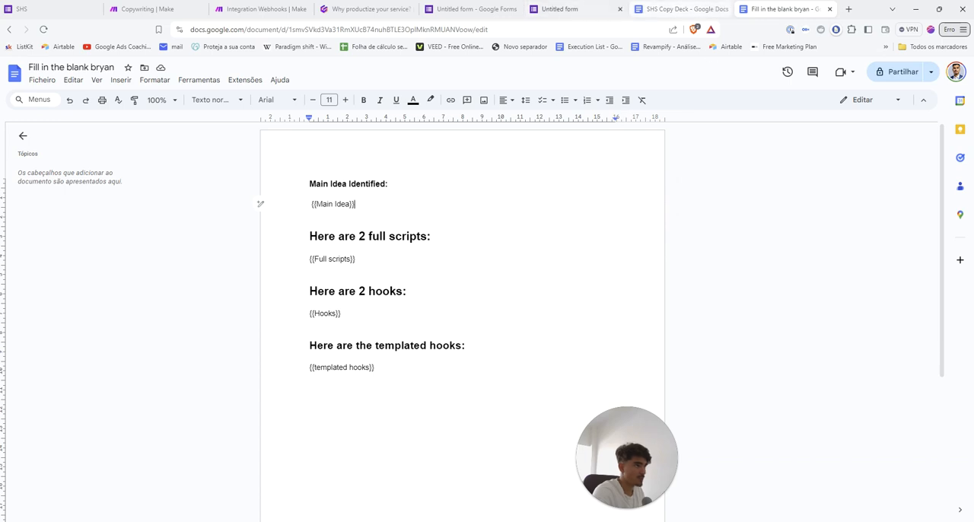
left_click(267, 9)
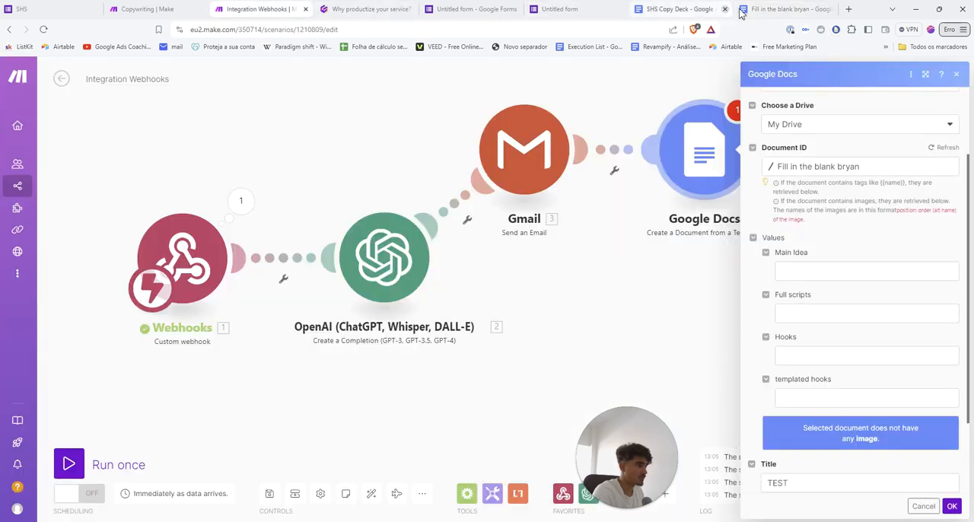
left_click(830, 10)
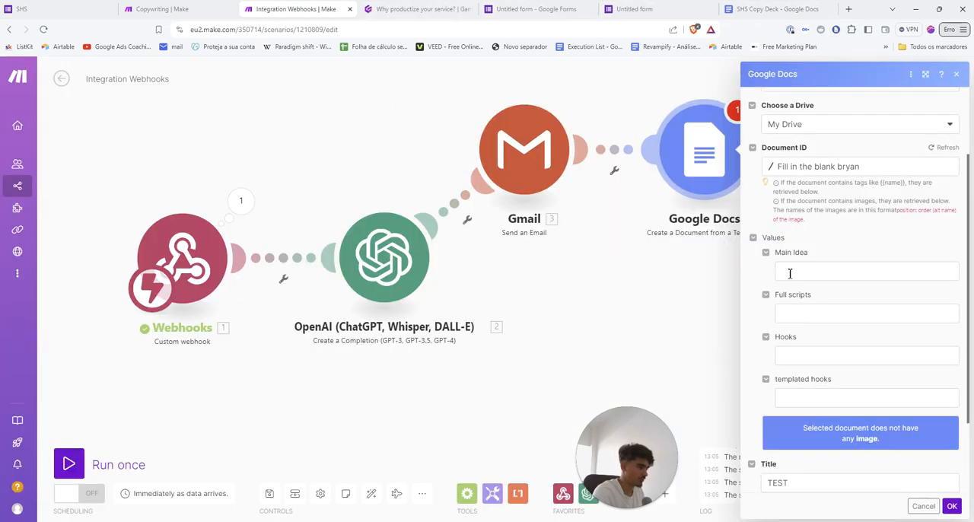
Go through the template's value fields and map the OpenAI Result output to "templated hooks"
left_click(789, 272)
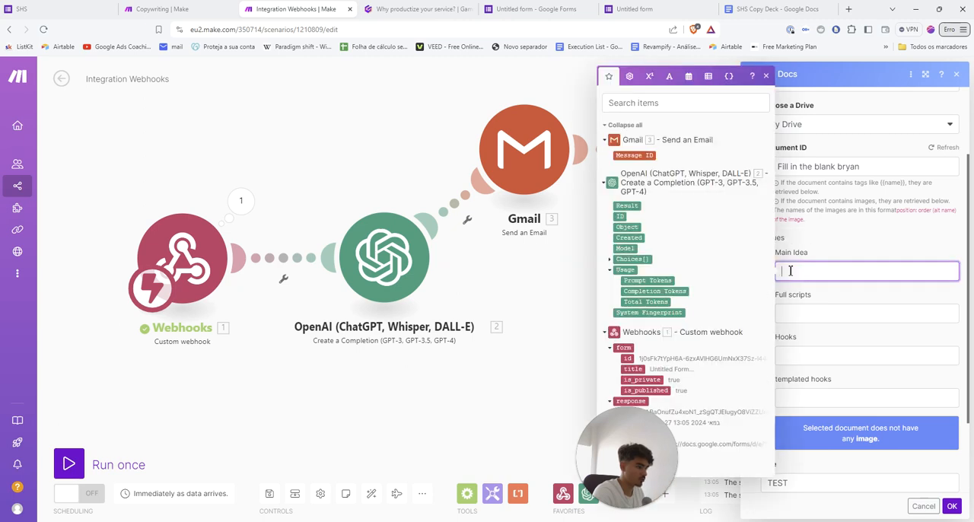
left_click(813, 323)
left_click(807, 357)
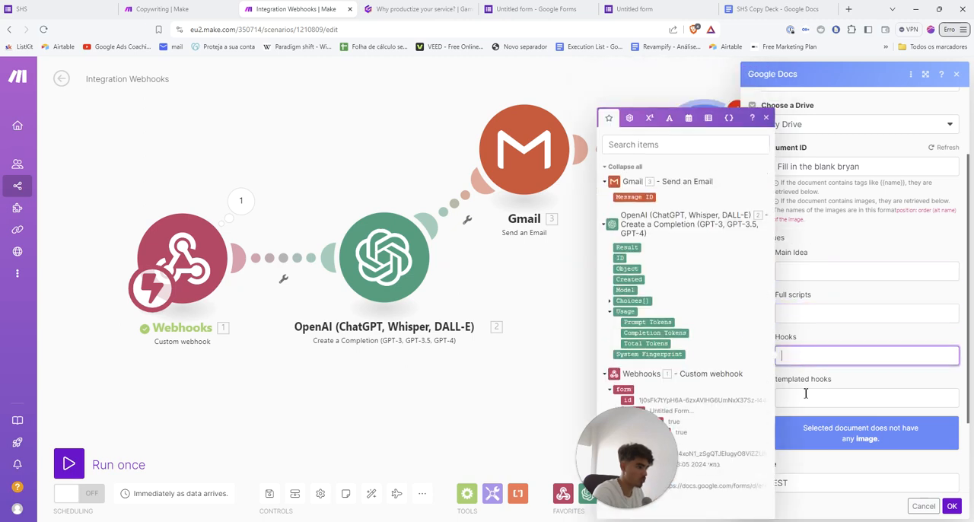
left_click(798, 396)
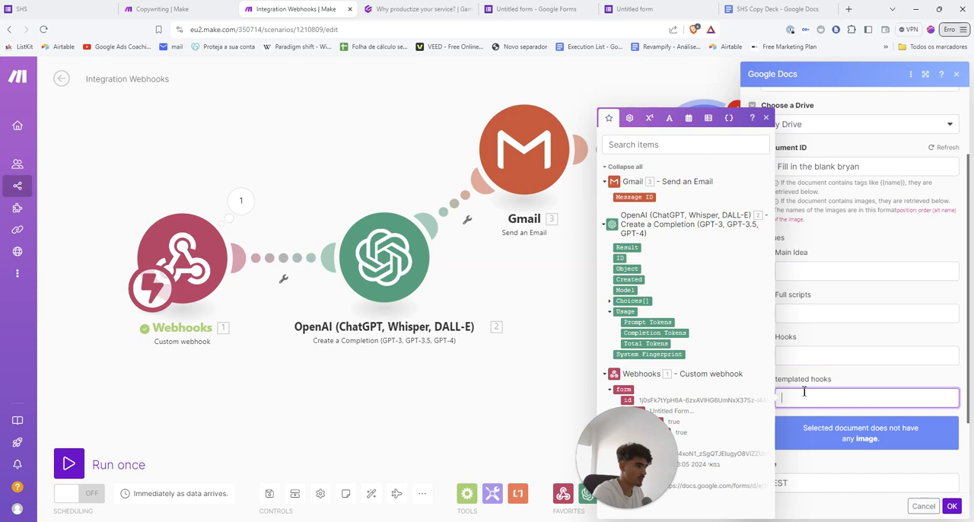
left_click(629, 248)
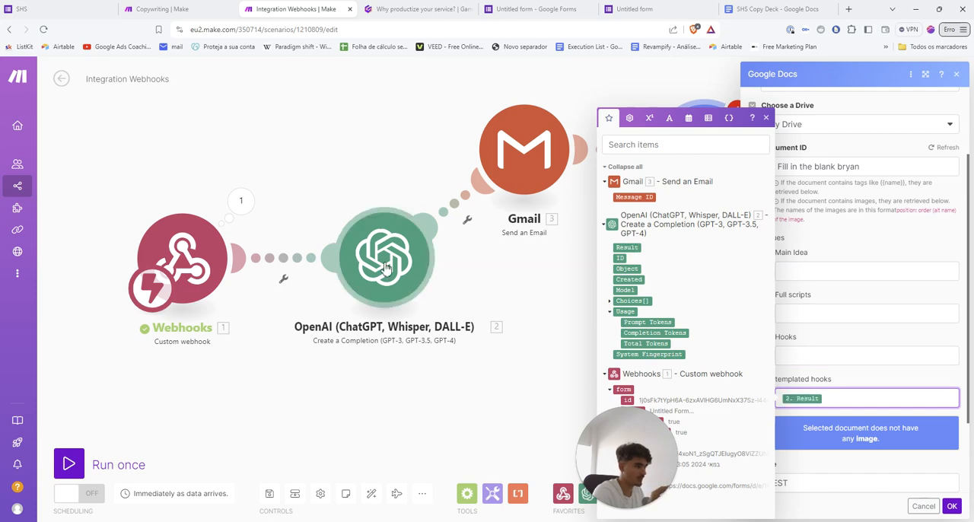
Switch to the Copywriting scenario, open its Google Docs module, and review how each template value is mapped to module outputs
left_click(188, 9)
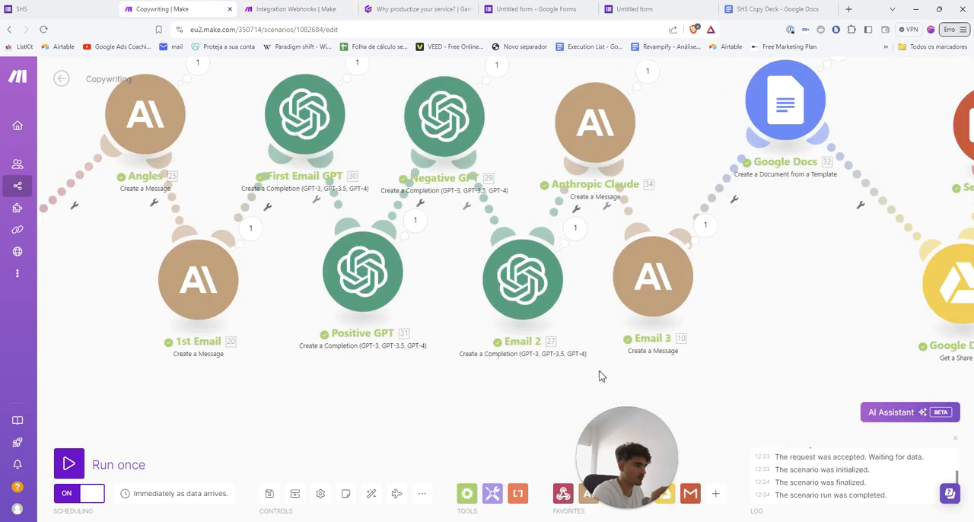
left_click(689, 125)
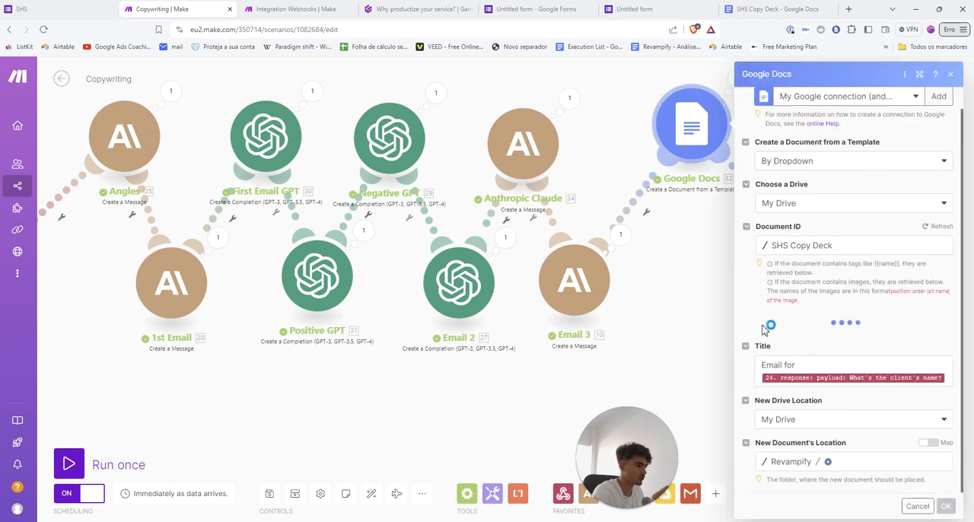
scroll(765, 329, "down", 5)
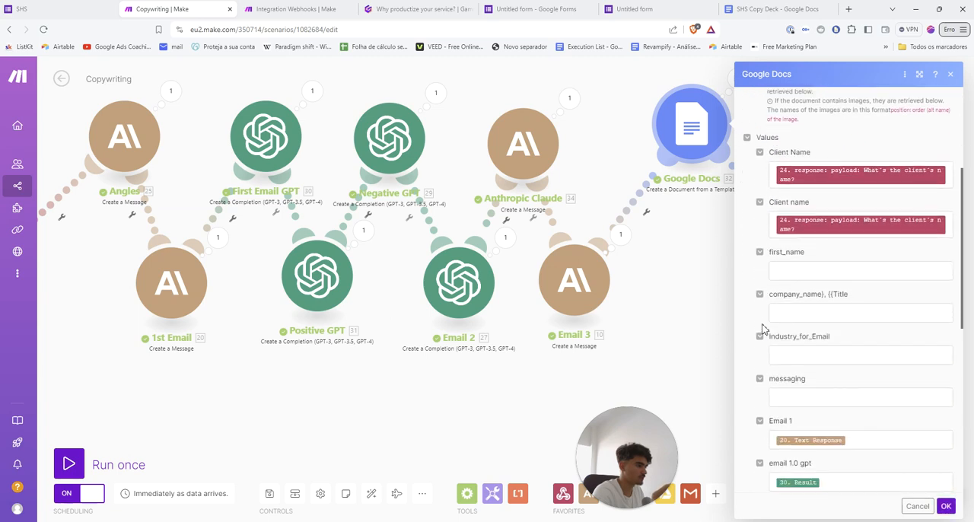
scroll(763, 329, "down", 3)
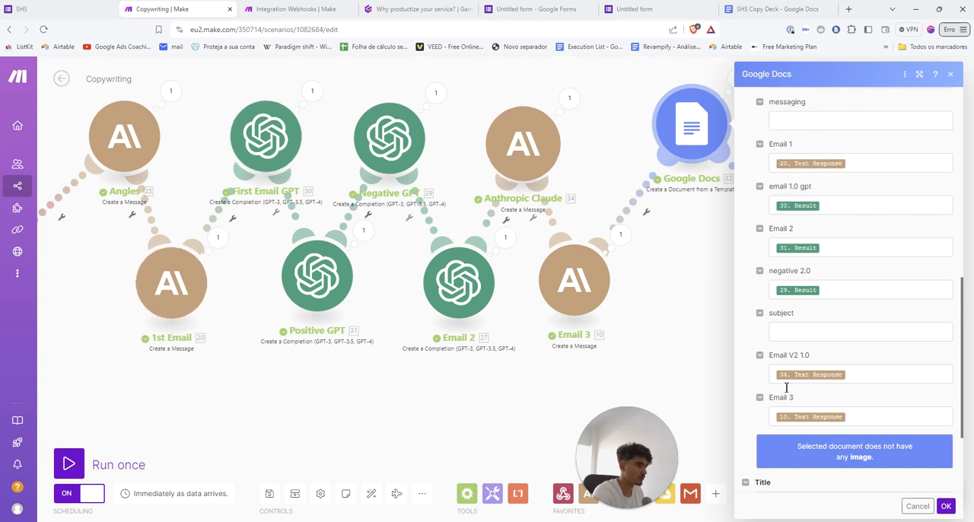
Return to the Gamma presentation and read through the Google Doc setup slides, advancing to "Add Google Drive Module"
left_click(419, 9)
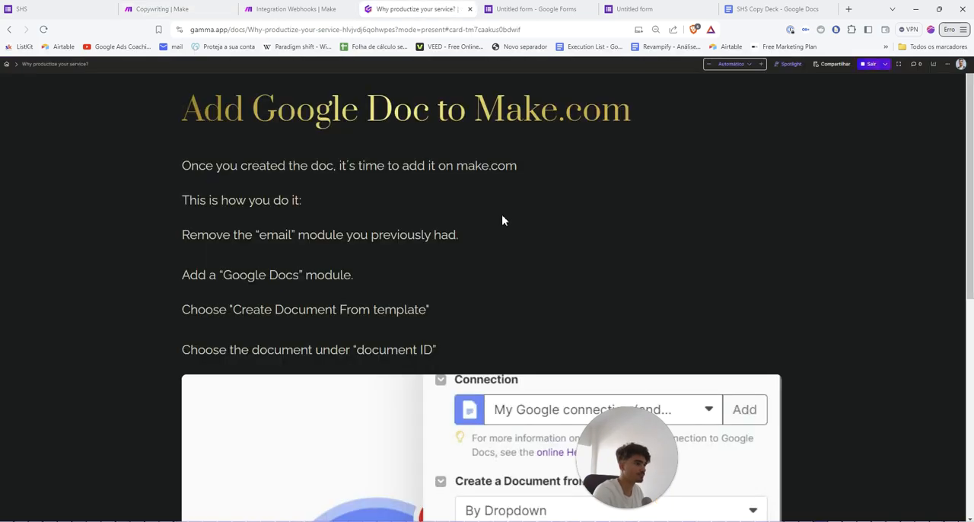
scroll(500, 247, "down", 1)
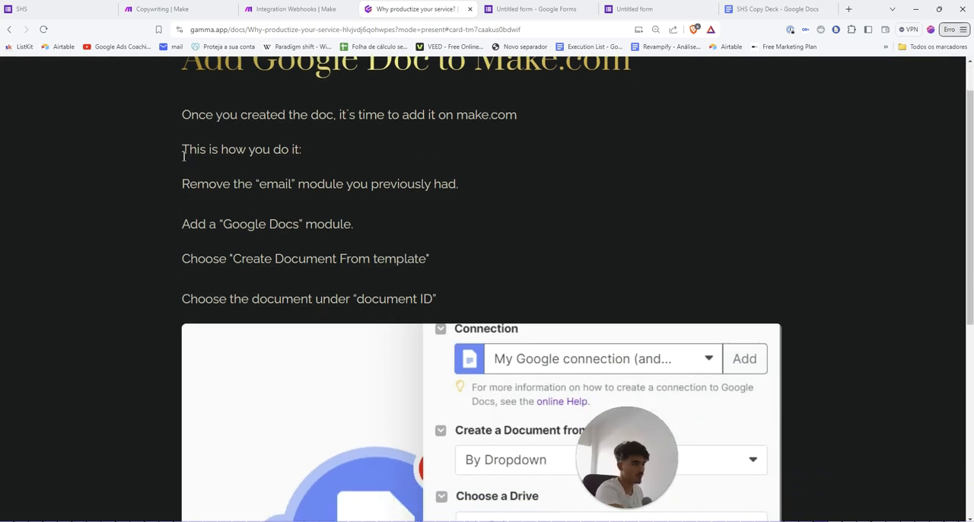
scroll(302, 239, "down", 5)
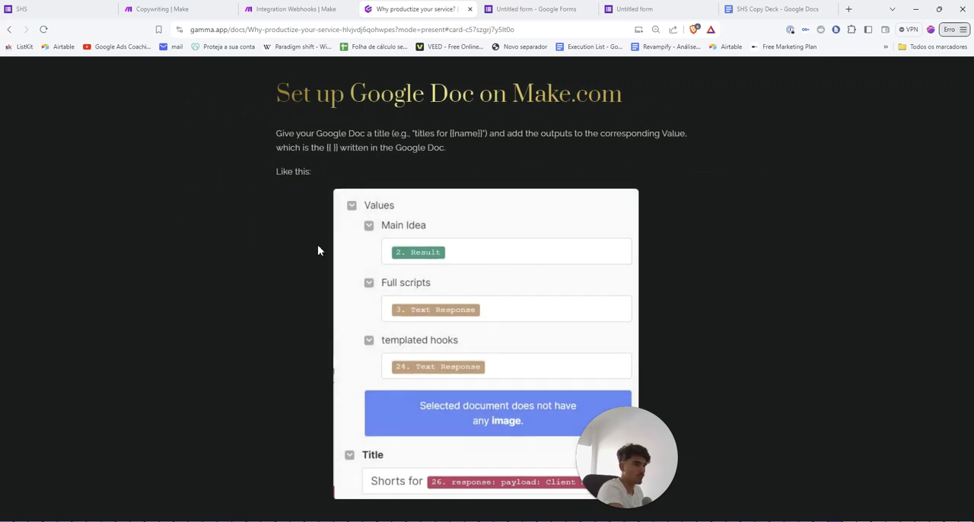
scroll(318, 247, "down", 3)
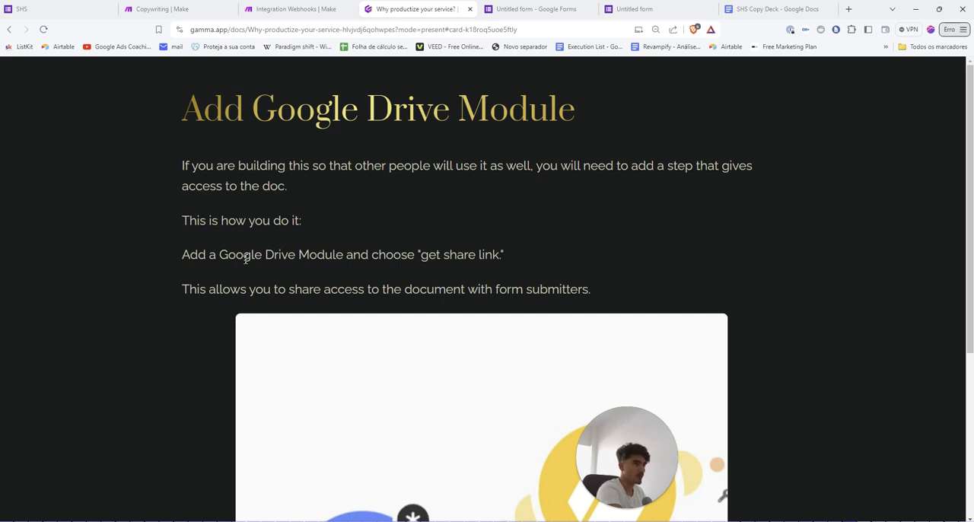
Close the Google Docs settings in the Integration Webhooks scenario and review the "Add Google Drive Module" slide in Gamma
left_click(320, 8)
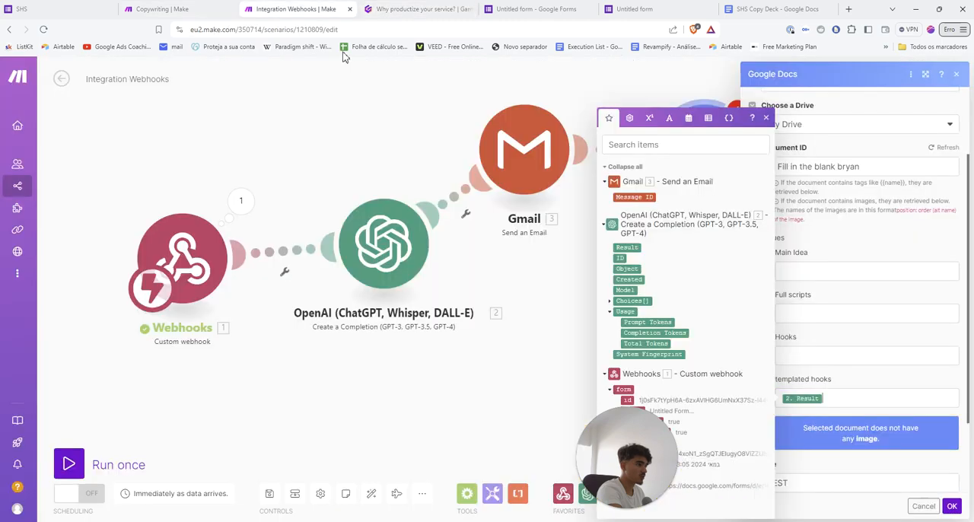
left_click(541, 361)
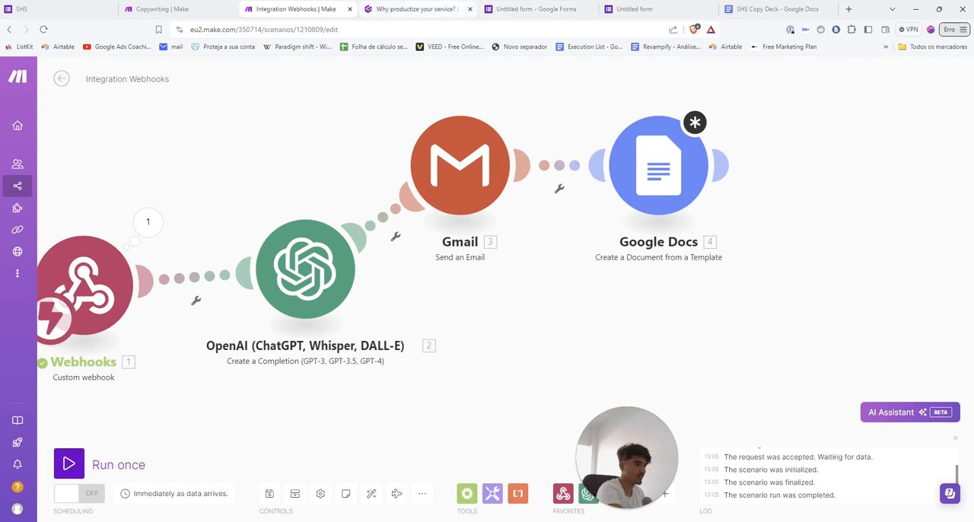
left_click(416, 9)
scroll(254, 198, "down", 2)
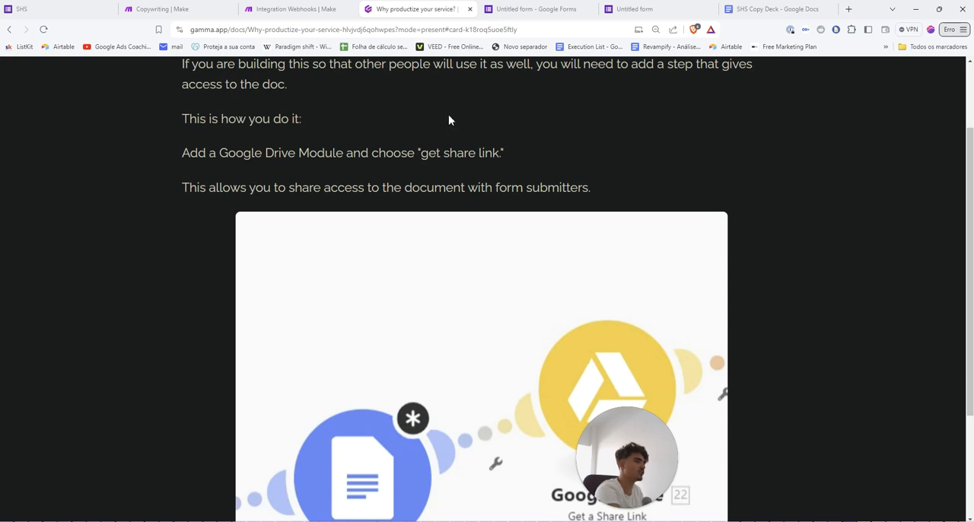
Back in the Integration Webhooks scenario, reopen the Google Docs module and save its template settings
left_click(335, 10)
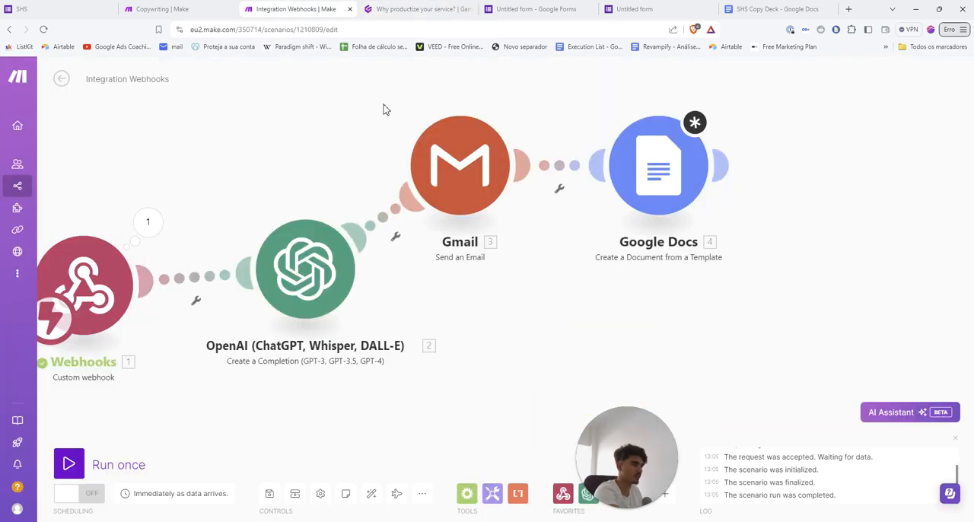
left_click(674, 174)
scroll(822, 406, "down", 5)
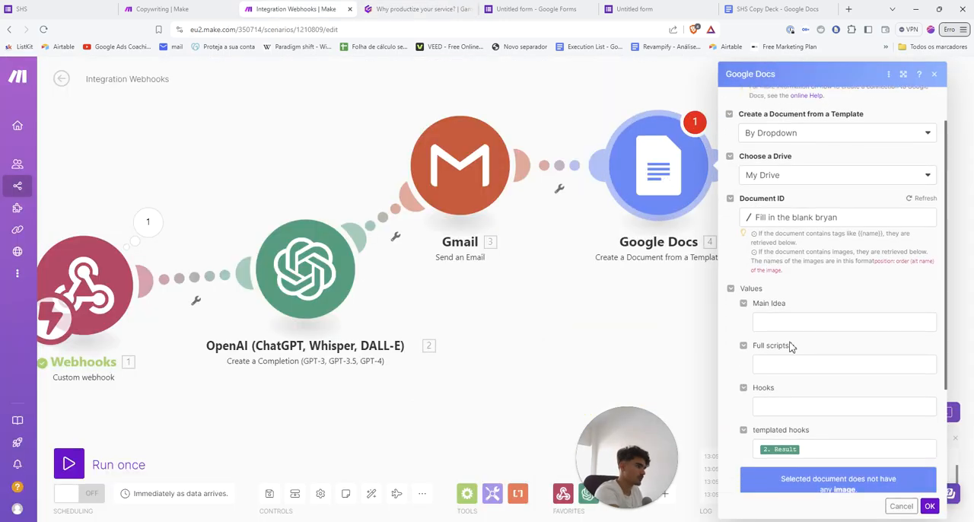
left_click(928, 503)
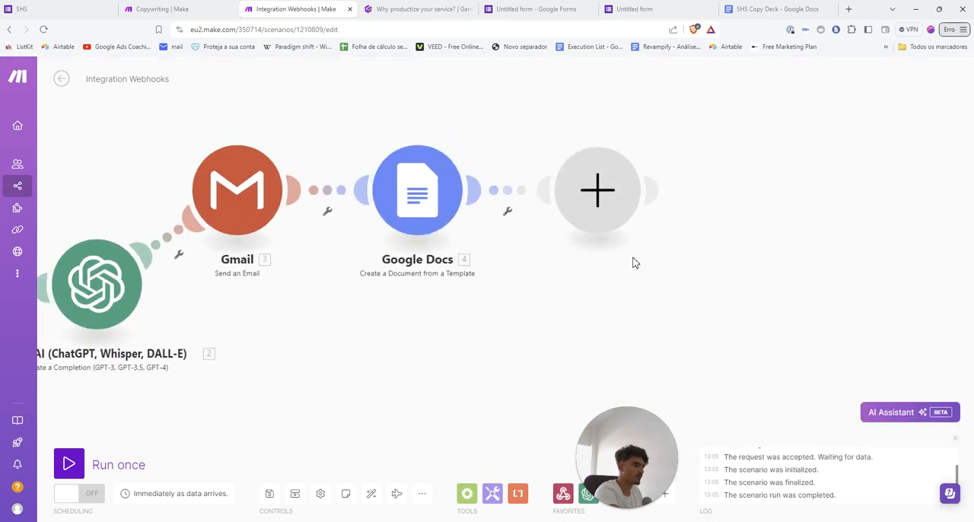
Add a Google Drive "Get a Share Link" module after the Google Docs module in the Integration Webhooks scenario
left_click(608, 217)
type("dr")
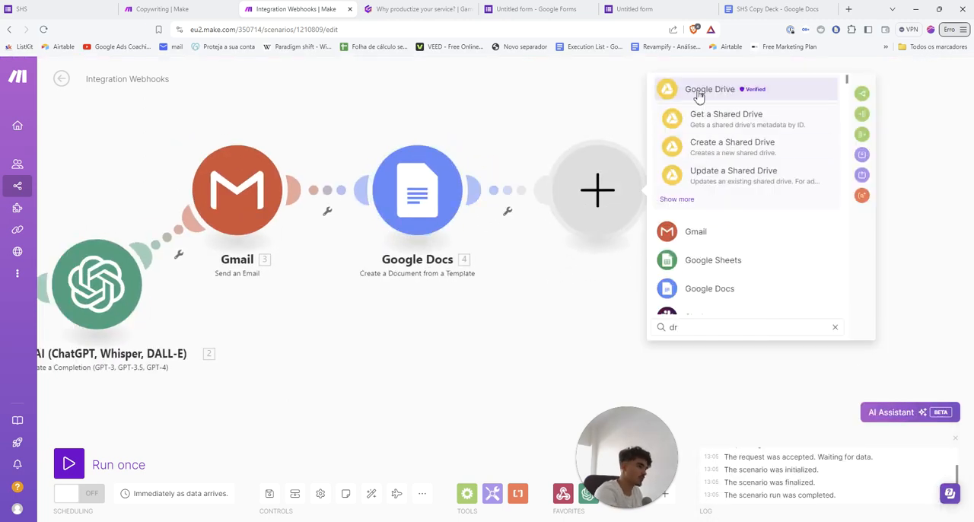
left_click(699, 95)
scroll(722, 243, "down", 5)
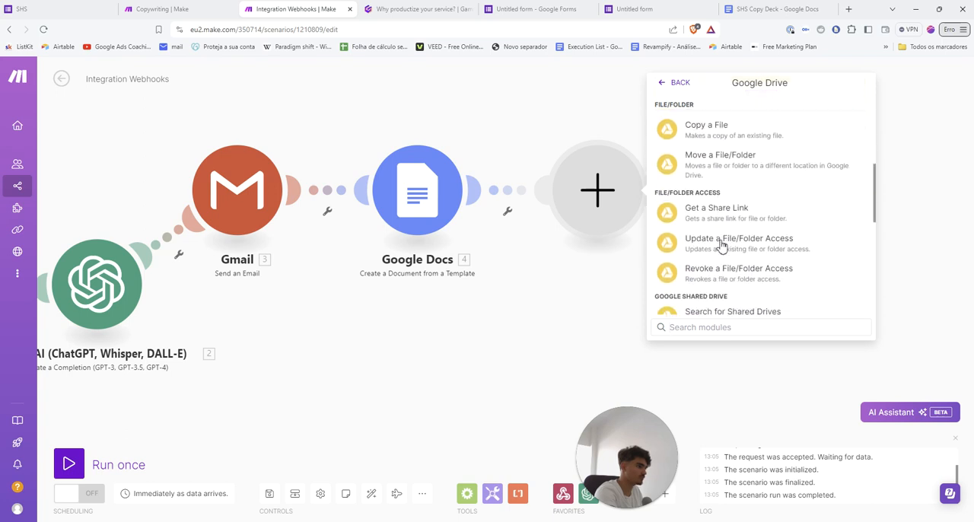
scroll(721, 243, "down", 1)
left_click(714, 160)
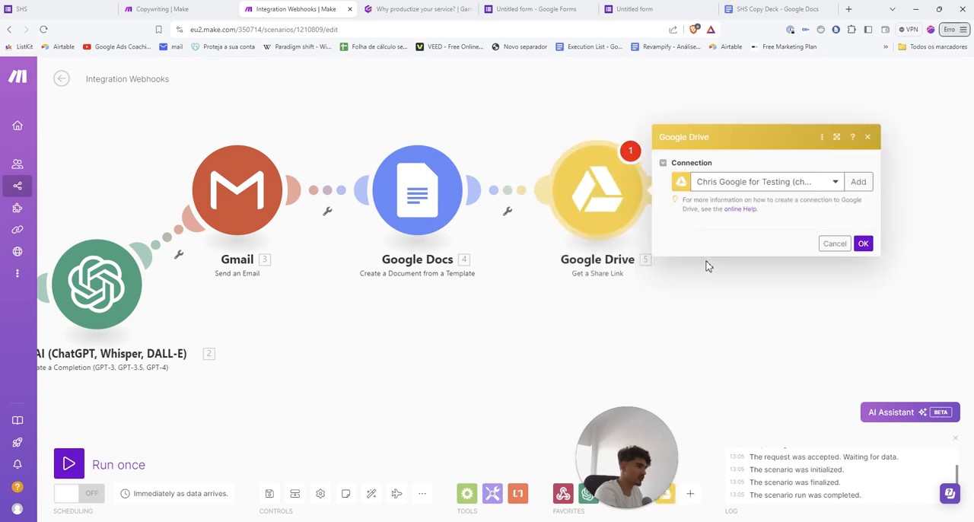
Map the Google Drive module's File ID to the Document ID output of the Google Docs module
scroll(706, 262, "down", 1)
scroll(707, 261, "down", 1)
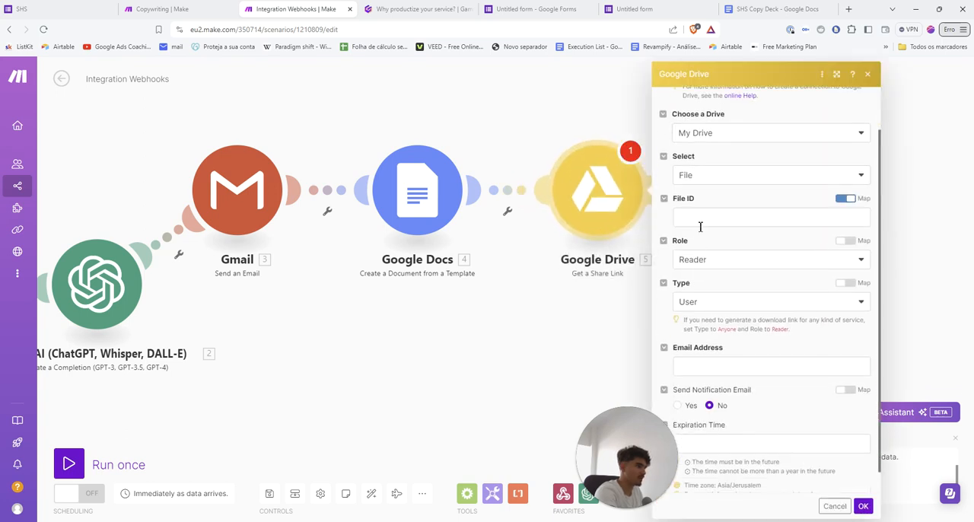
left_click(700, 221)
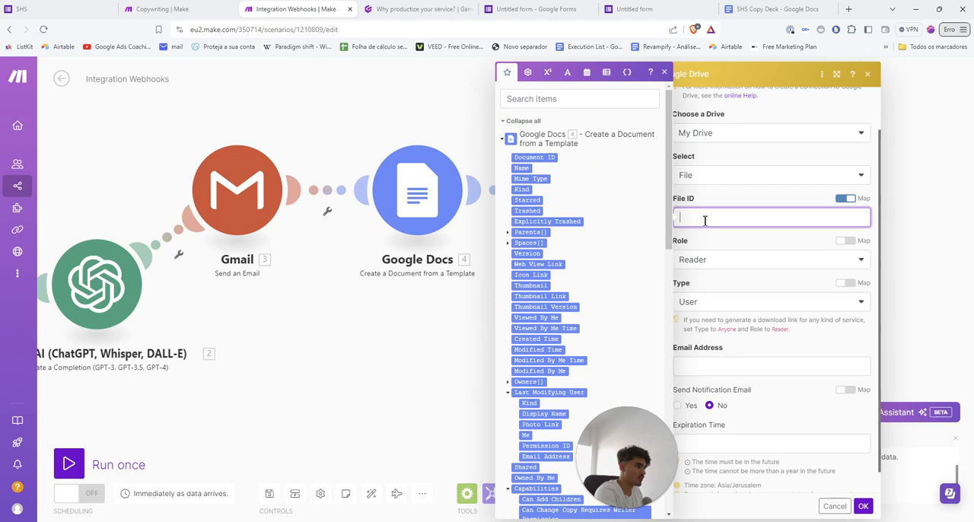
left_click(549, 157)
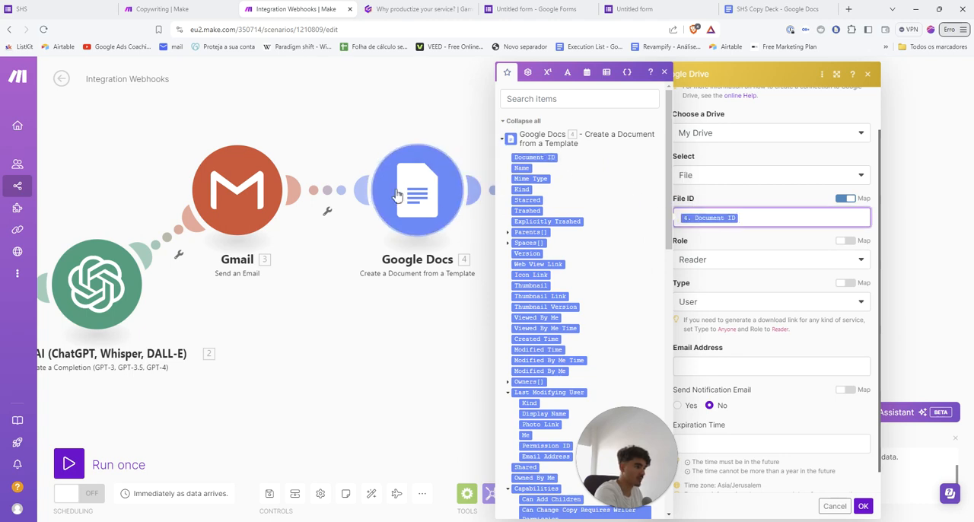
left_click(736, 291)
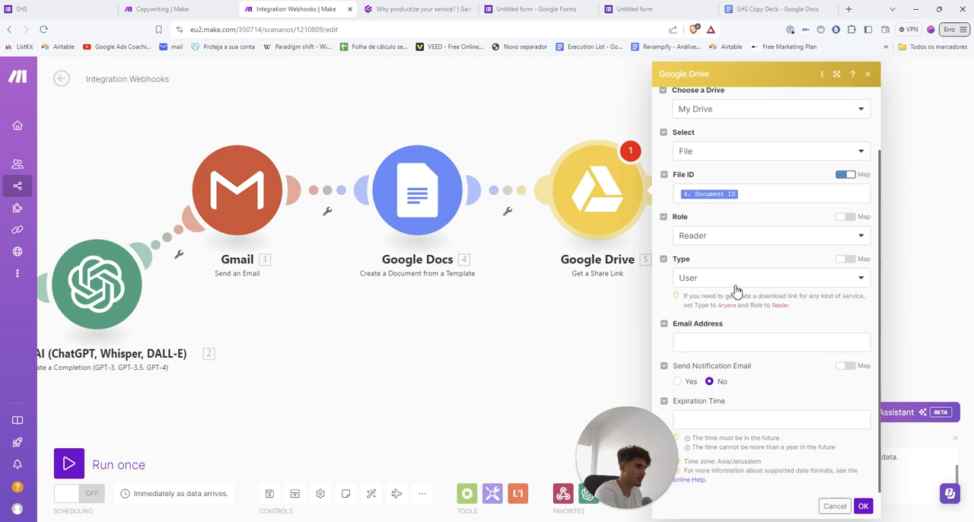
Open the Google Drive module's Email Address field for mapping, and examine the "What is your email?" question in the SHS form
left_click(719, 342)
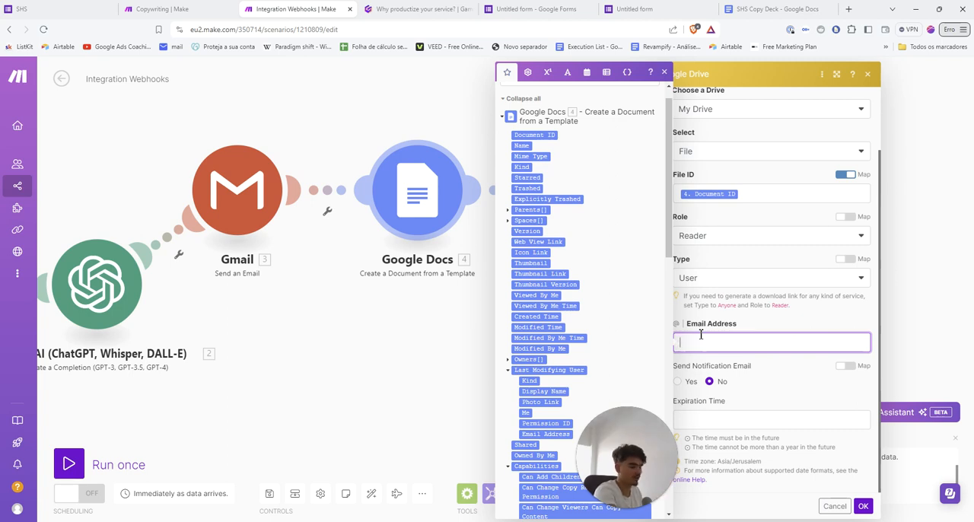
key("ctrl+1")
scroll(296, 251, "up", 5)
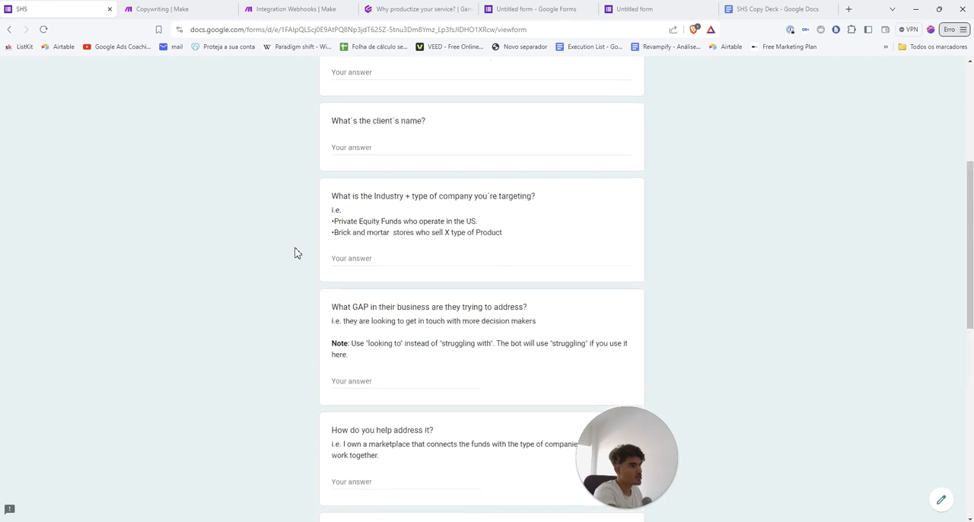
scroll(319, 253, "down", 2)
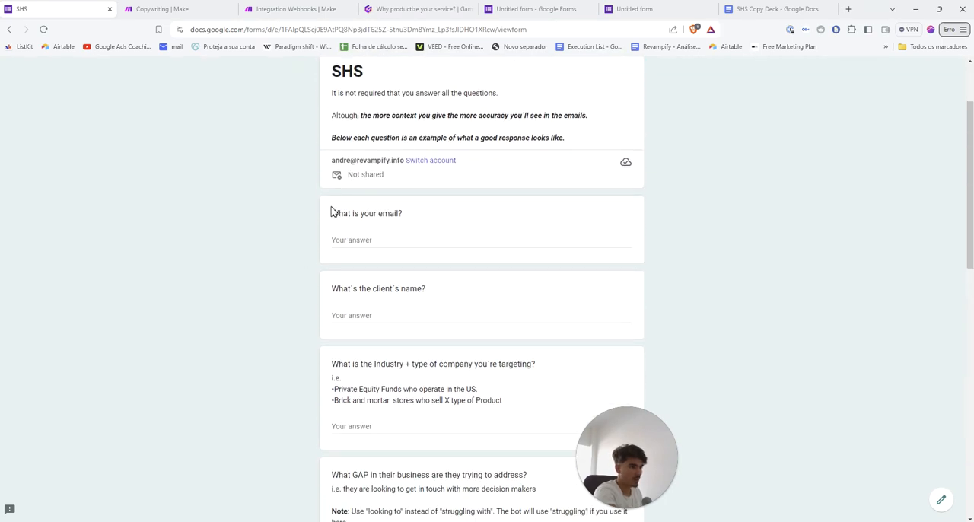
left_click_drag(331, 213, 388, 230)
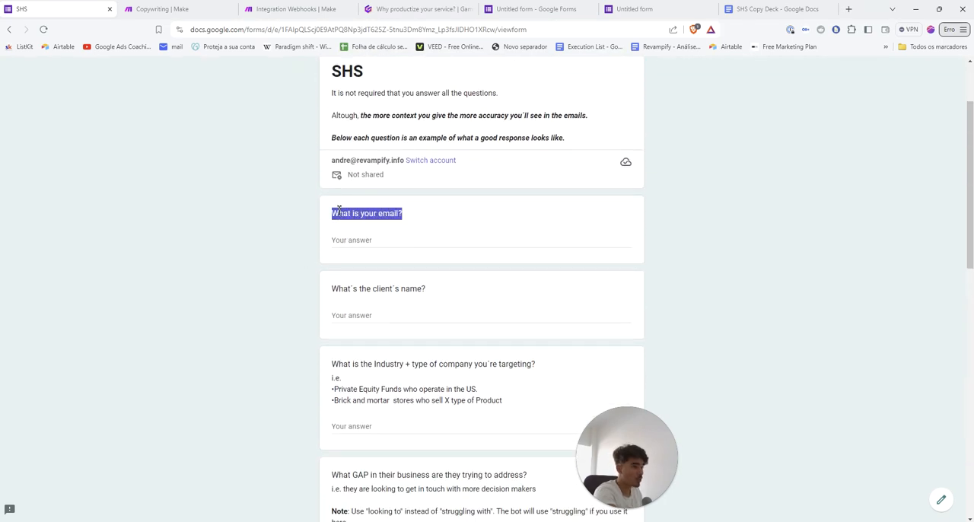
left_click(350, 218)
Switch to the Copywriting scenario and review how its Google Drive module maps the File ID, Role, and Email Address
left_click(162, 9)
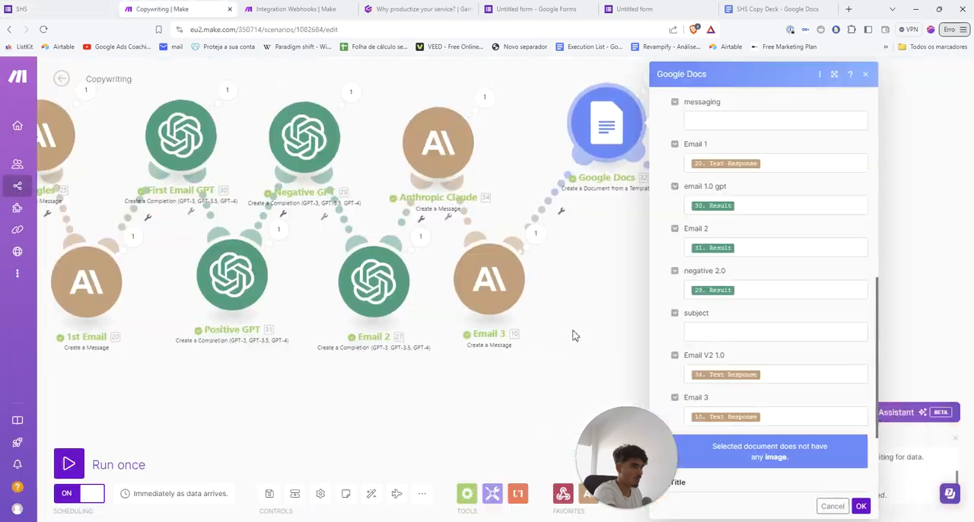
scroll(456, 289, "up", 2)
left_click(635, 259)
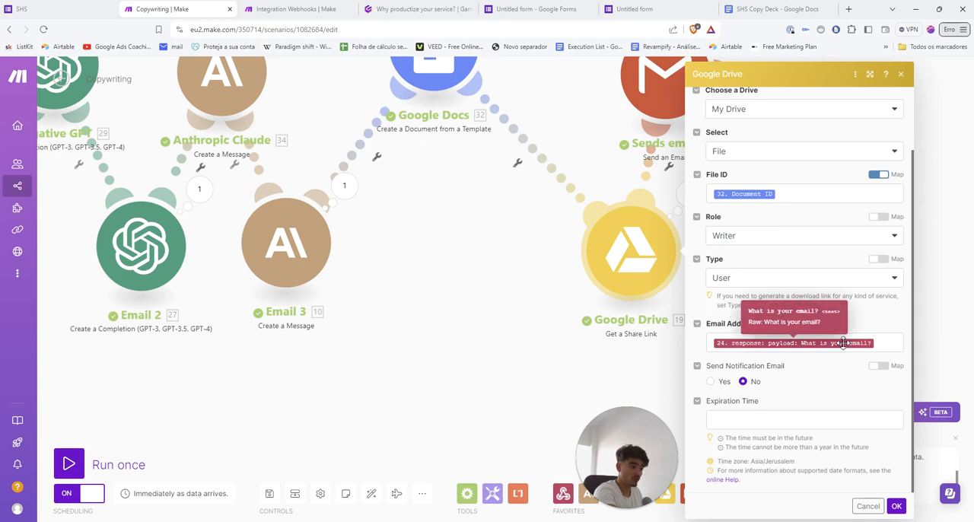
Return to the SHS form and copy the signed-in account's email address into the "What is your email?" answer
left_click(98, 9)
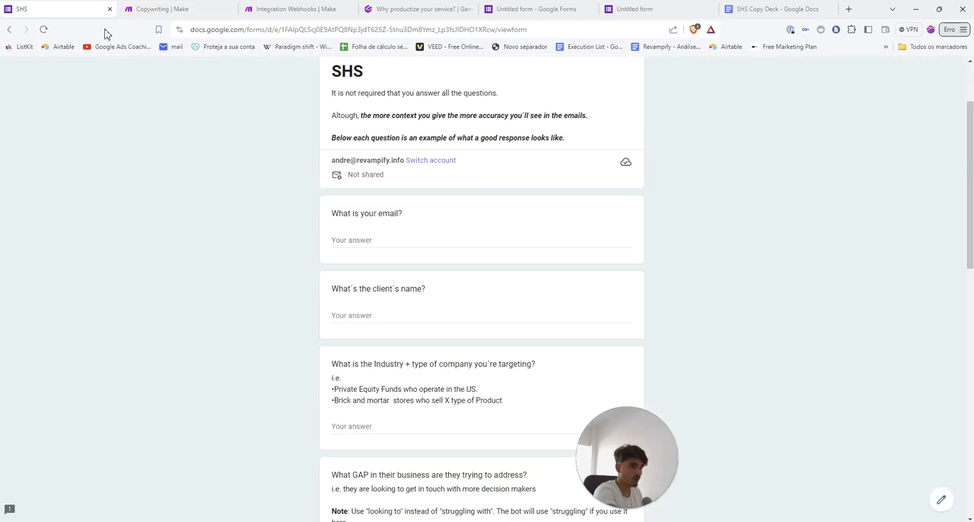
triple_click(358, 162)
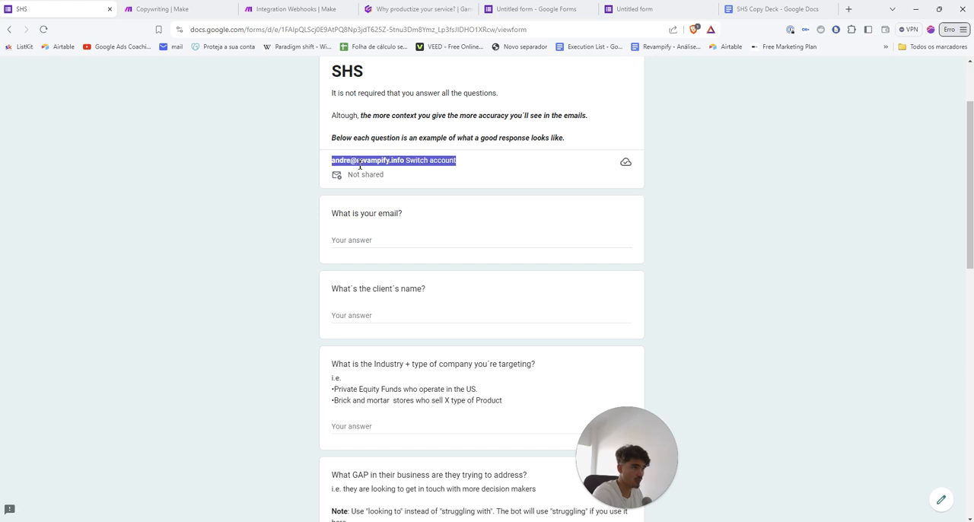
left_click(401, 165)
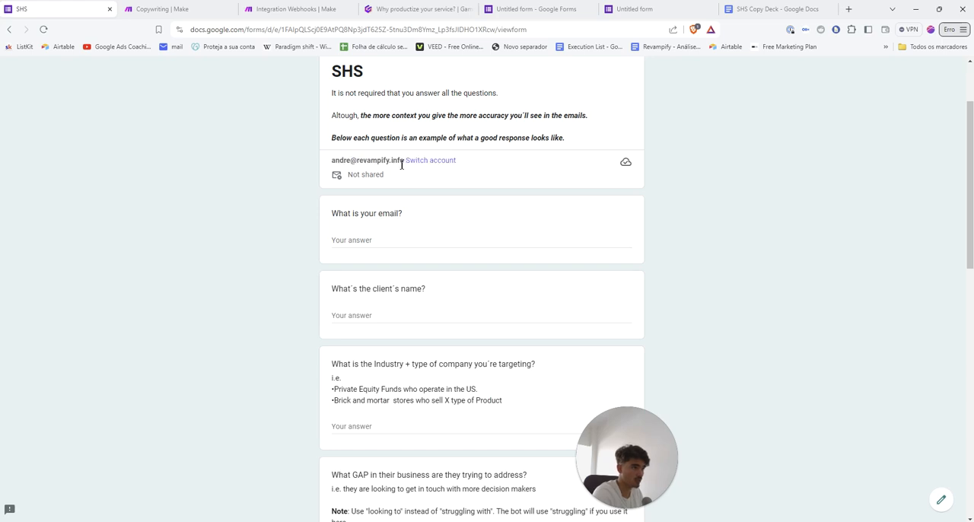
left_click(363, 238)
key("ctrl+v")
Inspect the email address in the Google Drive module's run input and output in the Copywriting scenario, and close the run details
left_click(182, 9)
left_click(533, 363)
left_click_drag(733, 198, 611, 200)
left_click(567, 199)
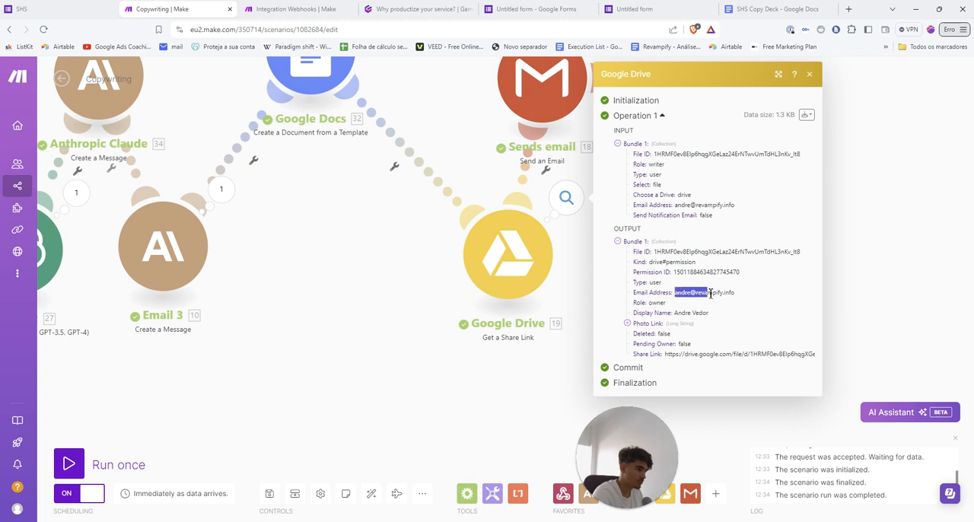
left_click(734, 294)
left_click(495, 372)
scroll(477, 337, "down", 3)
Move the Google Drive module slightly closer to the Google Docs module in the Copywriting scenario
left_click_drag(434, 311, 404, 319)
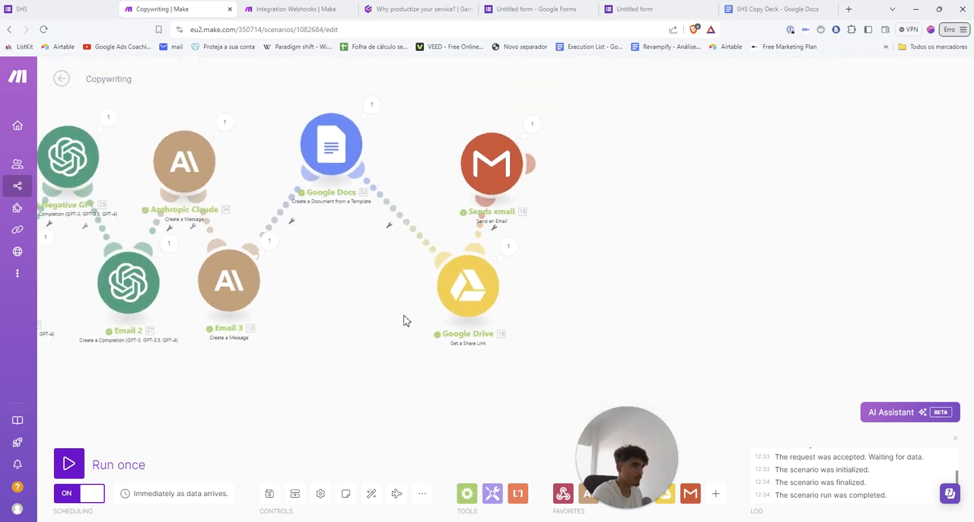
scroll(404, 283, "up", 1)
left_click_drag(404, 286, 424, 284)
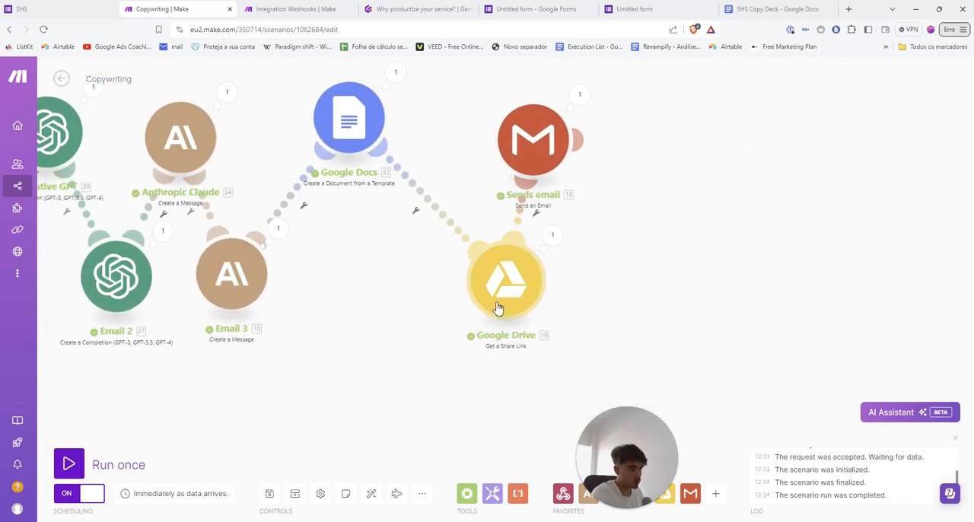
left_click_drag(495, 311, 456, 302)
scroll(557, 330, "down", 1)
scroll(559, 331, "up", 1)
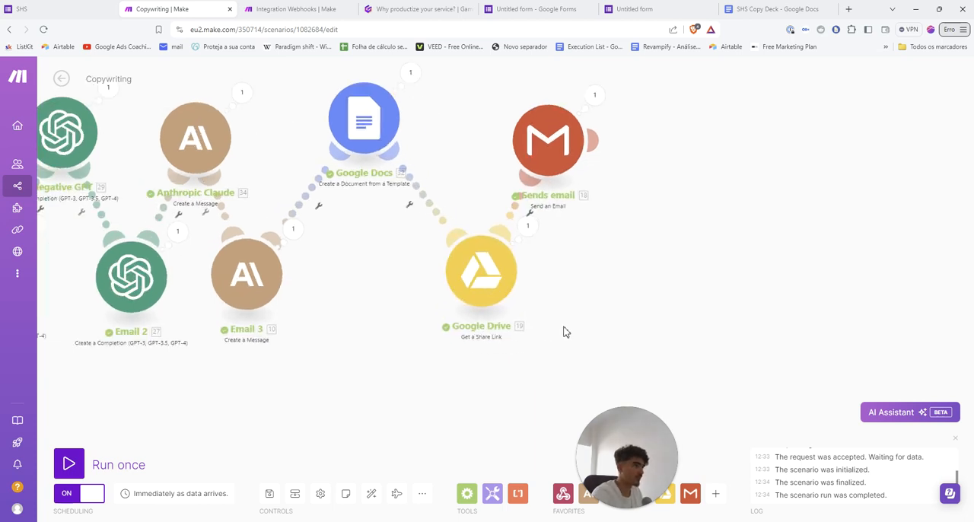
Switch to the Untitled form editor in Google Forms and add a blank question below the TEST question
left_click(537, 9)
scroll(609, 217, "down", 1)
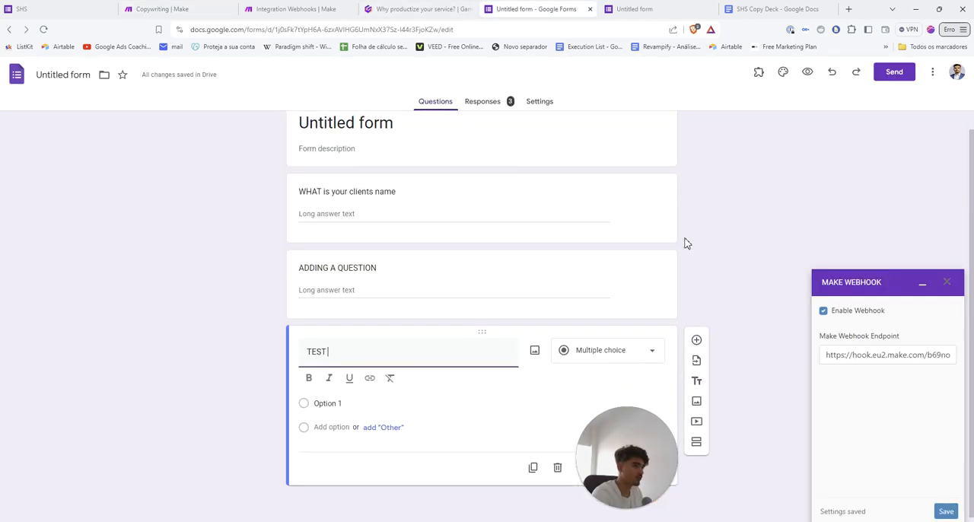
scroll(692, 312, "up", 1)
left_click(696, 359)
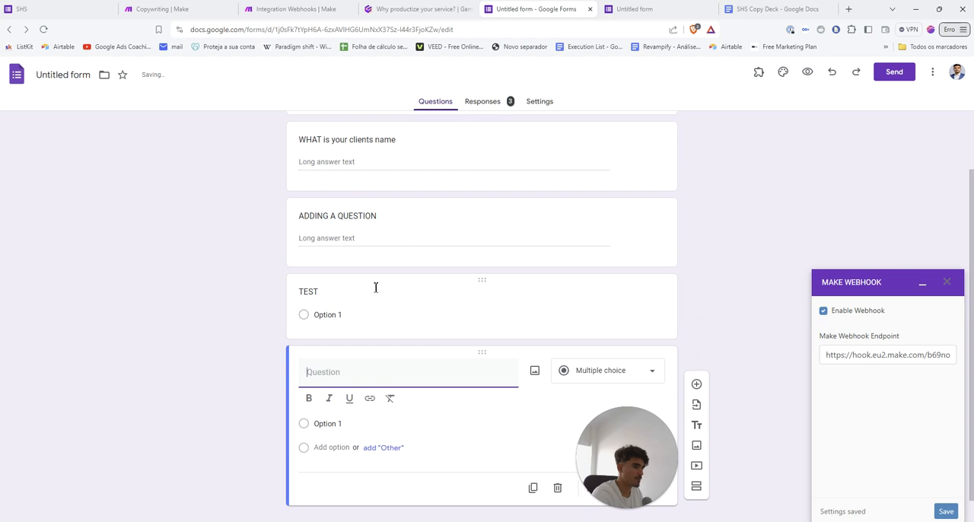
Turn the TEST question into a Paragraph question titled "What is your email" and make it the form's first question
left_click(341, 294)
double_click(341, 296)
type("What is your email")
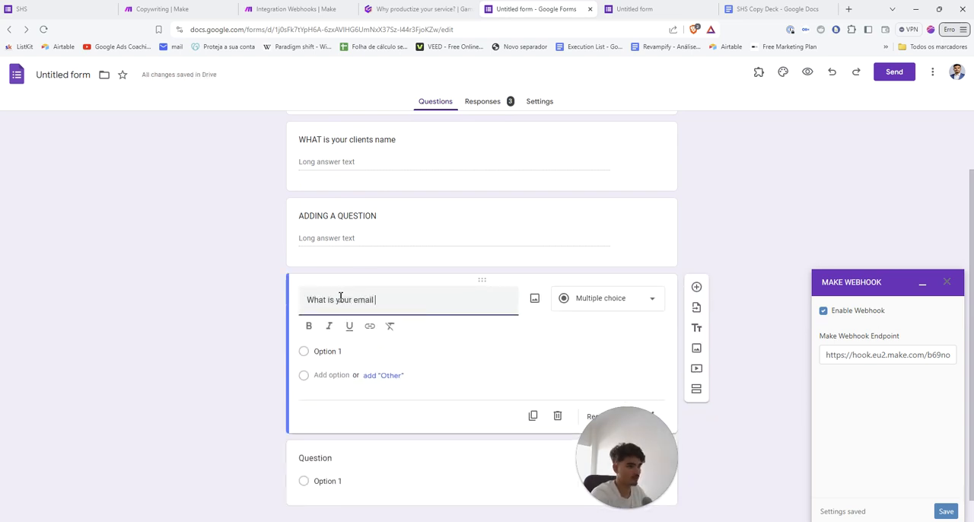
left_click(587, 304)
left_click(587, 240)
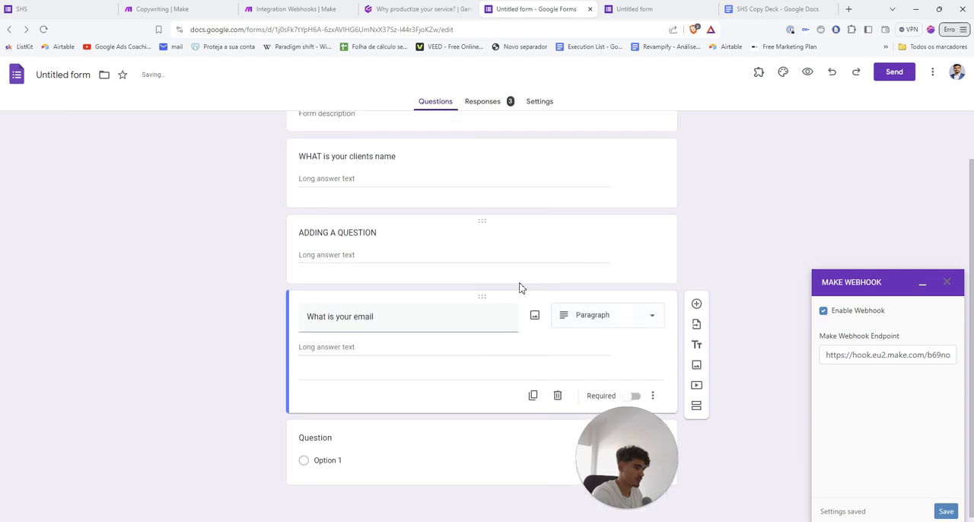
left_click_drag(478, 302, 422, 197)
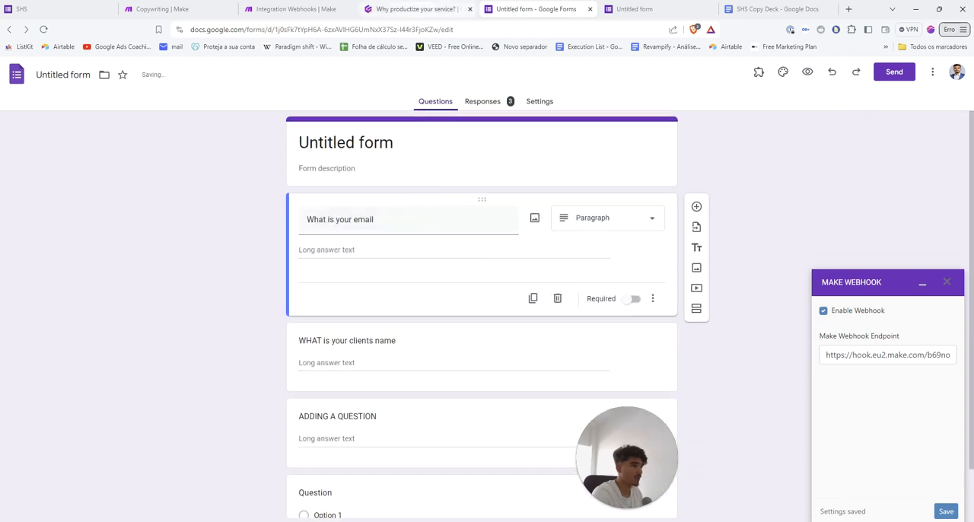
In the Integration Webhooks scenario, check which form questions the webhook payload offers for mapping in the Google Docs module, and close it
left_click(293, 8)
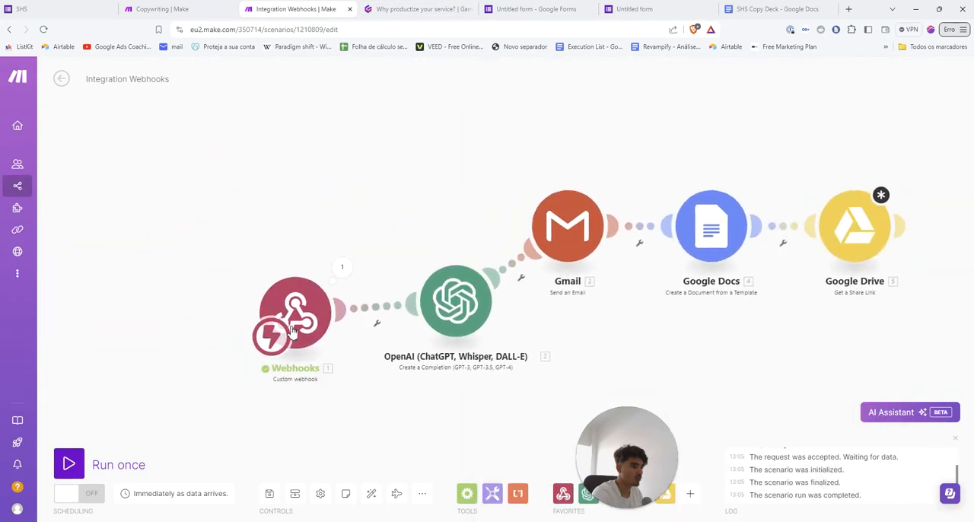
left_click(293, 312)
left_click(681, 369)
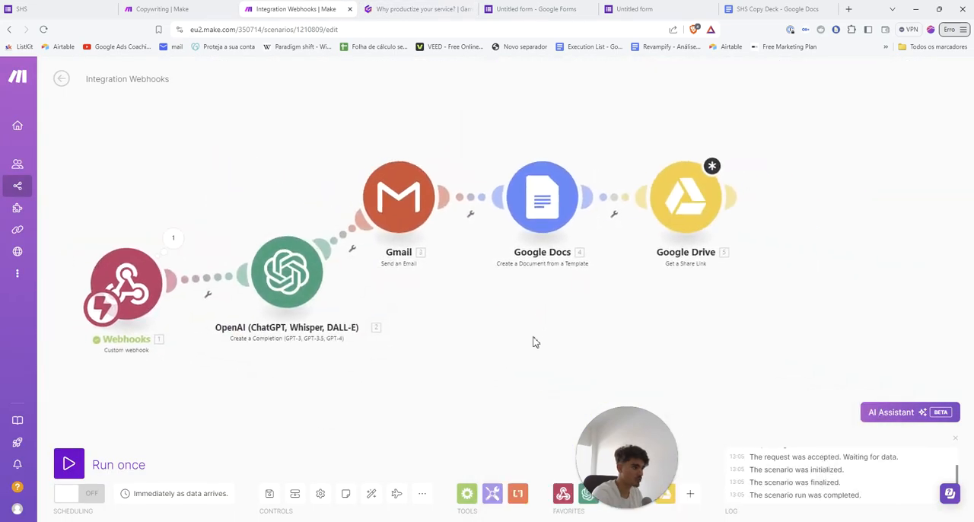
left_click(565, 268)
left_click(700, 386)
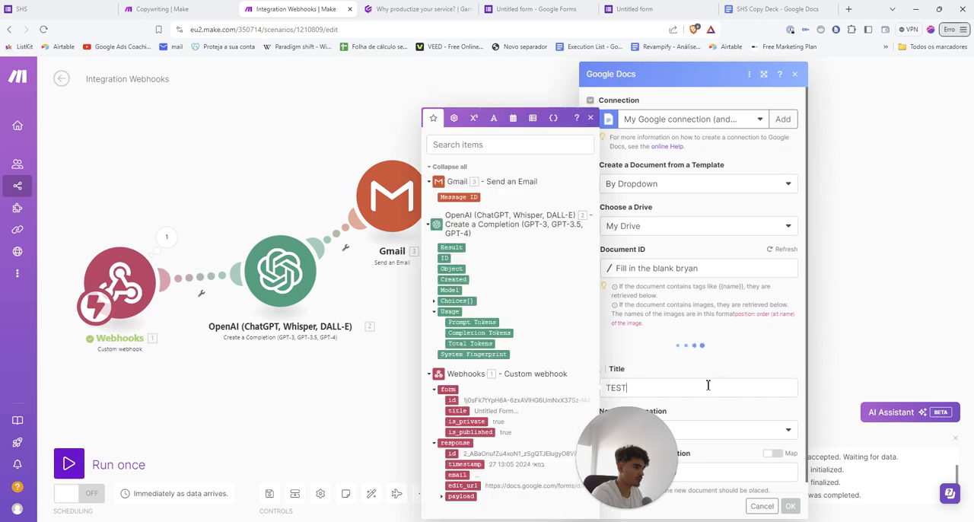
left_click(442, 496)
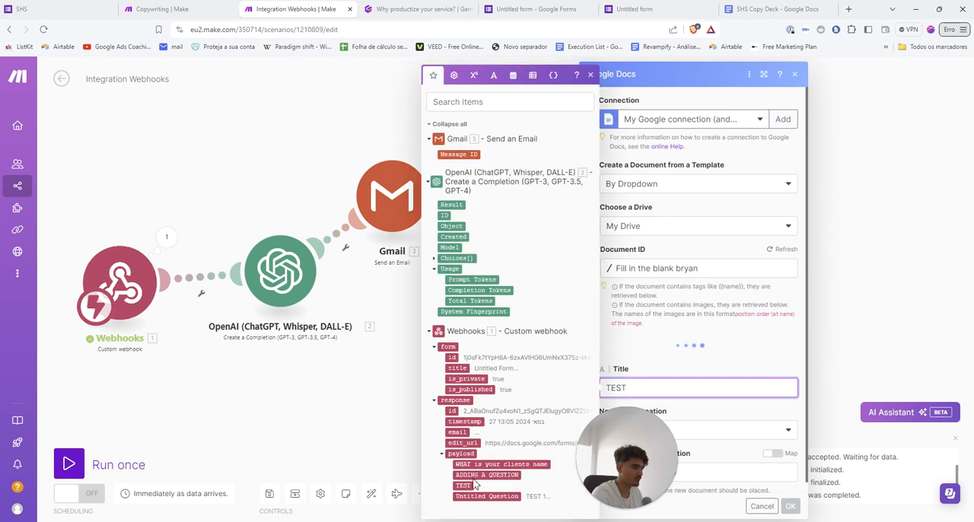
left_click(275, 391)
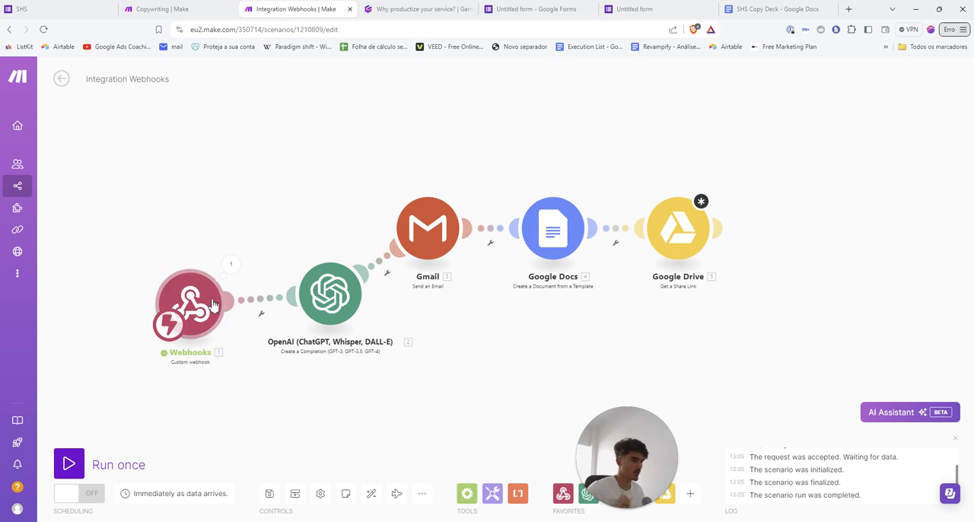
Open a new response to the Untitled form and redetermine the data structure of the test webhook
left_click(213, 305)
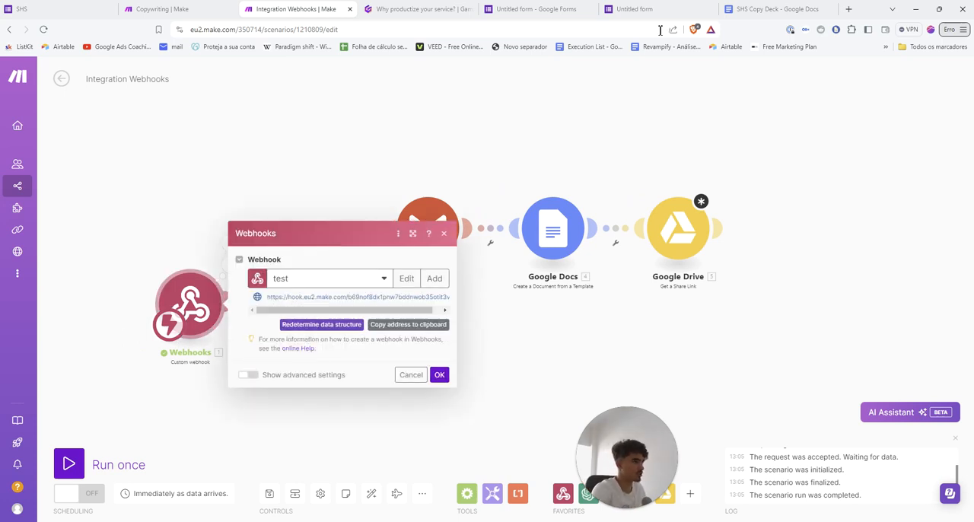
left_click(643, 10)
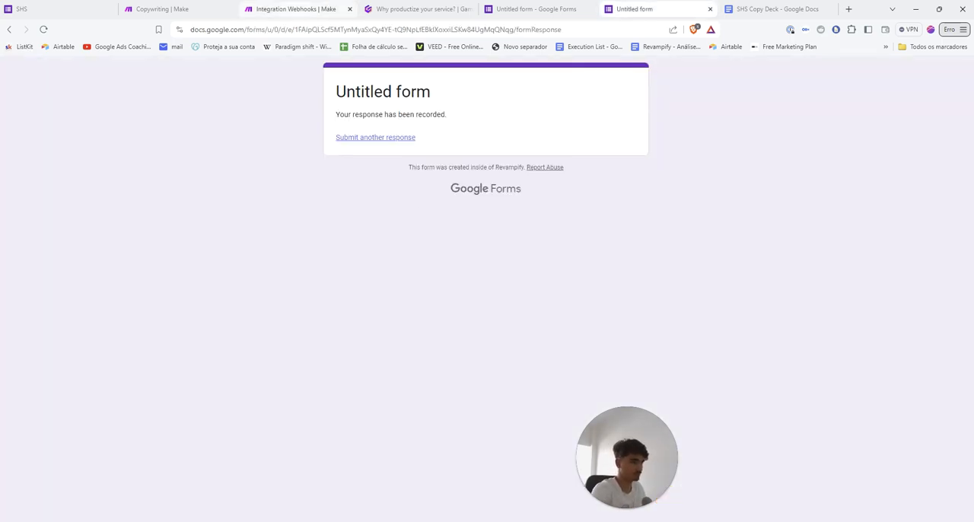
left_click(352, 141)
left_click(296, 9)
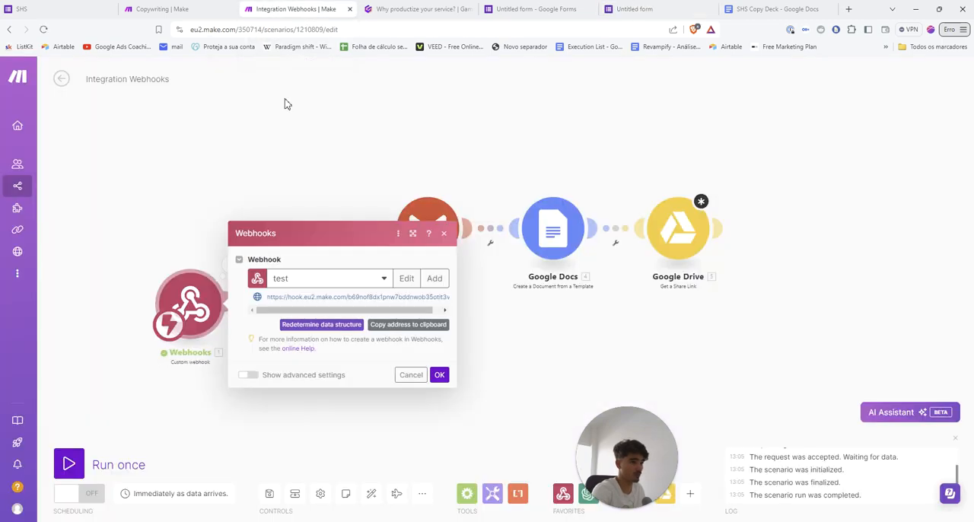
left_click(288, 326)
Return to the Untitled form response and enter the respondent's email address under "What is your email"
left_click(635, 9)
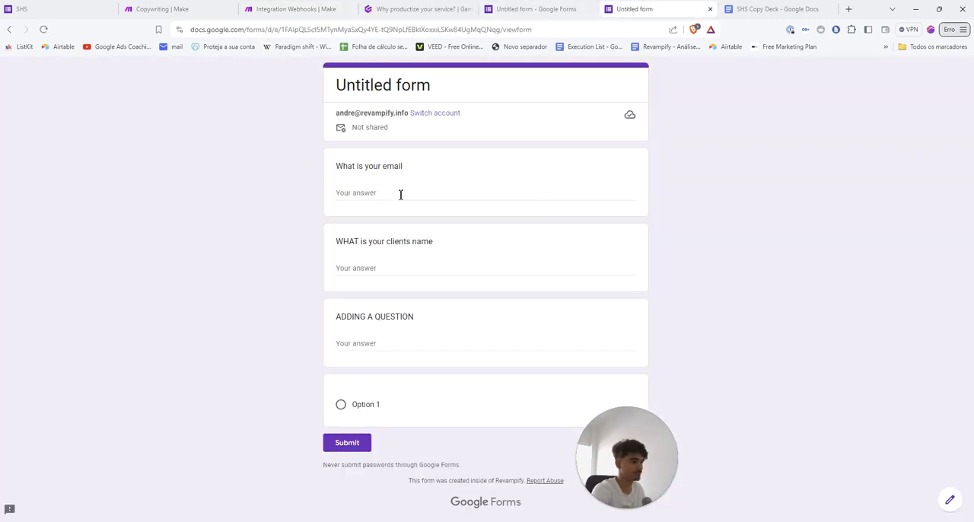
left_click(399, 192)
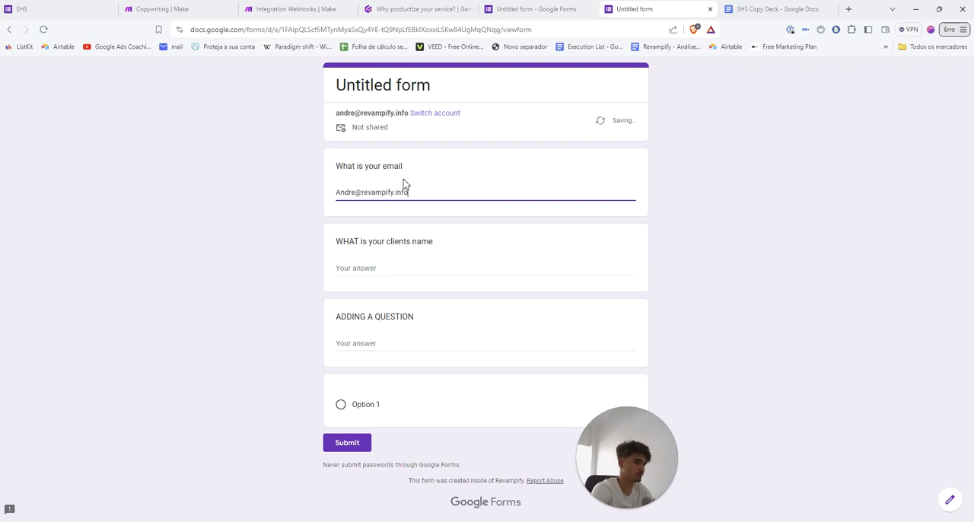
Answer the client's name with "Revampify" and ADDING A QUESTION with "test", choose Option 1, and submit the form
key("Tab")
type("RE")
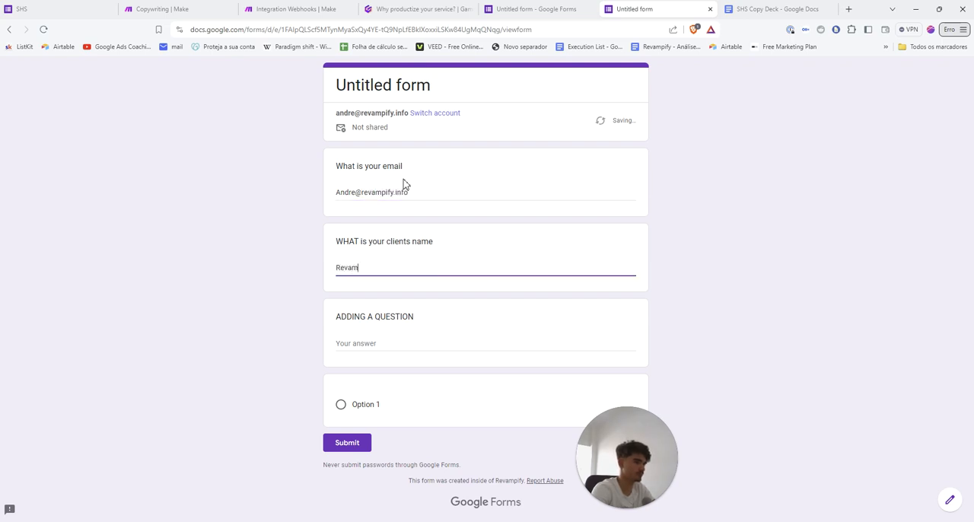
type("test")
key("Tab")
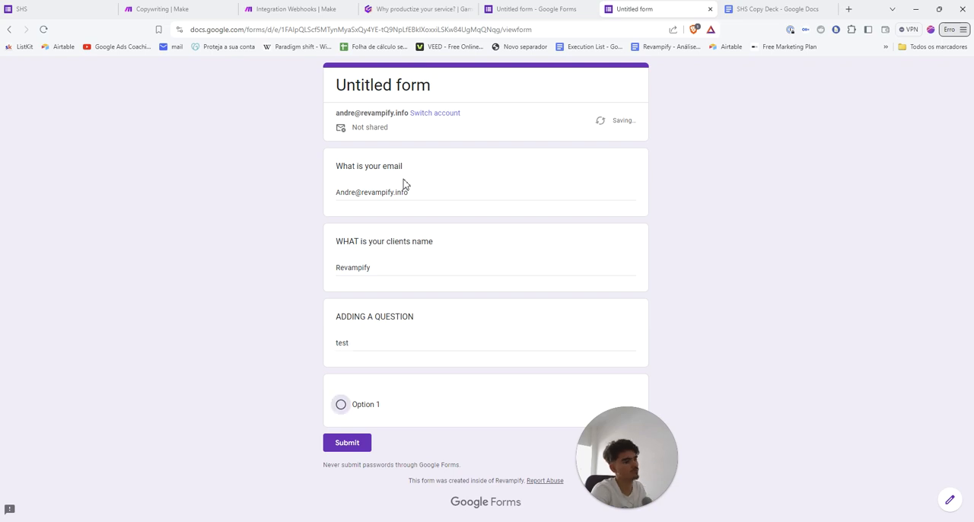
left_click(341, 405)
left_click(343, 460)
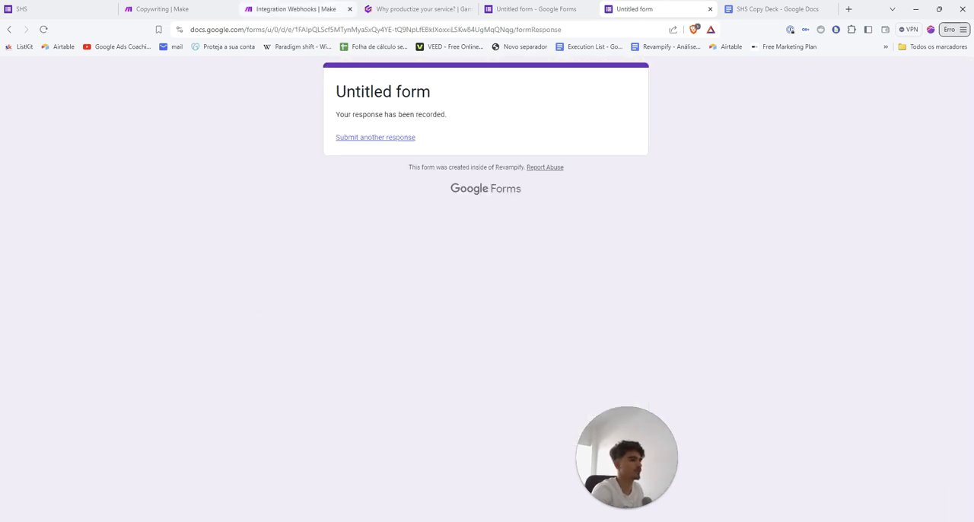
Confirm the test webhook in the Integration Webhooks scenario, and title the Google Docs document "Email Scripts For" plus the WHAT is your clients name answer
left_click(296, 9)
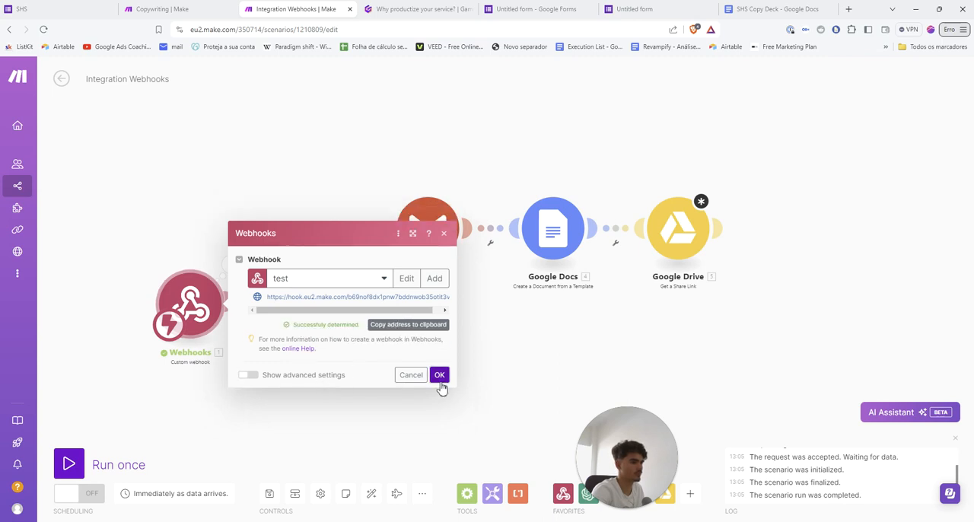
left_click(439, 375)
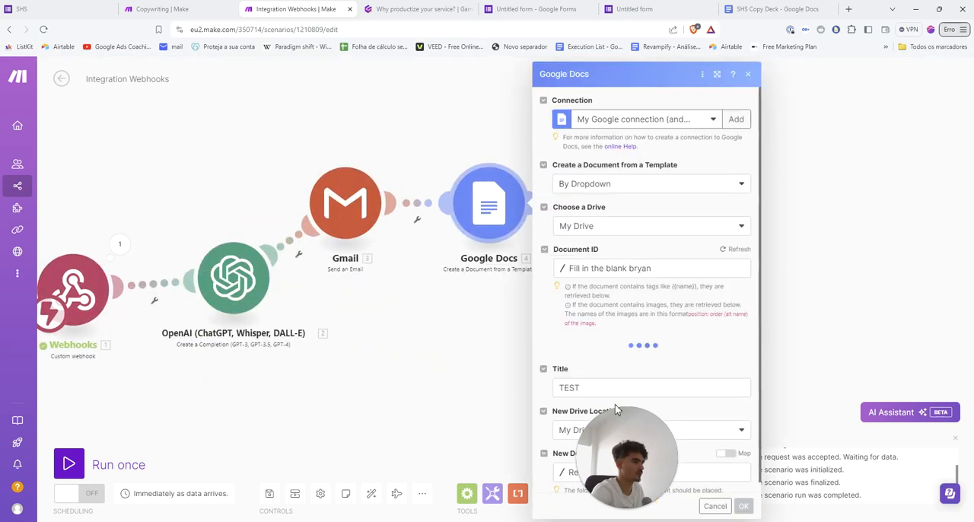
scroll(616, 409, "down", 1)
left_click_drag(625, 449, 437, 435)
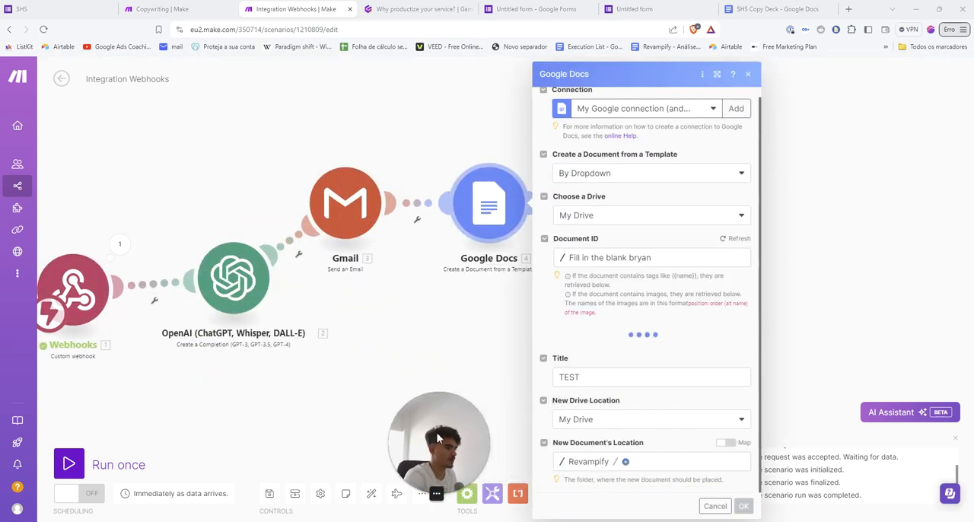
left_click(585, 376)
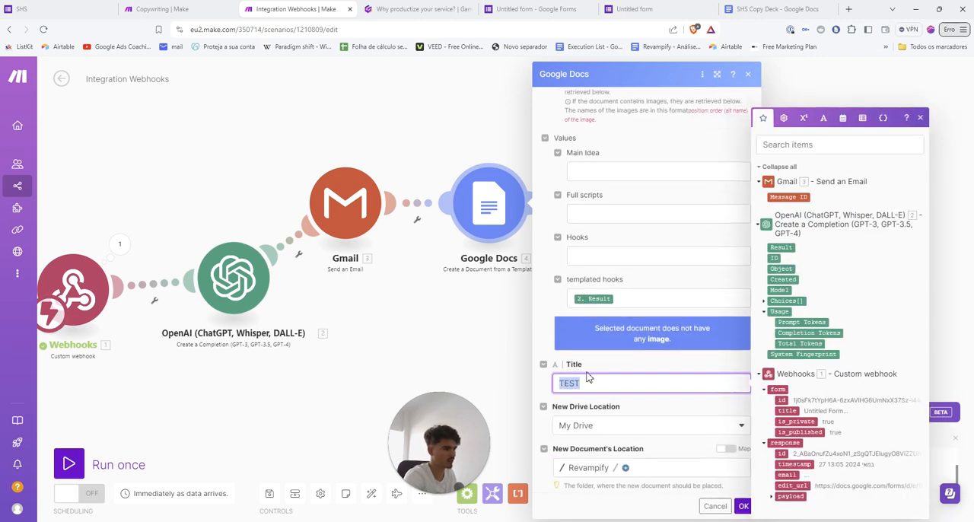
type("Email")
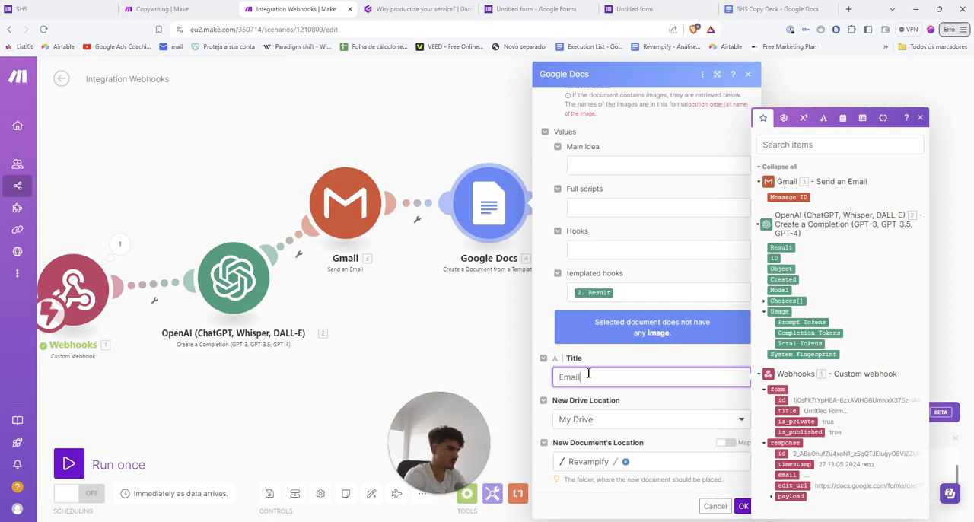
type(" Scripts For")
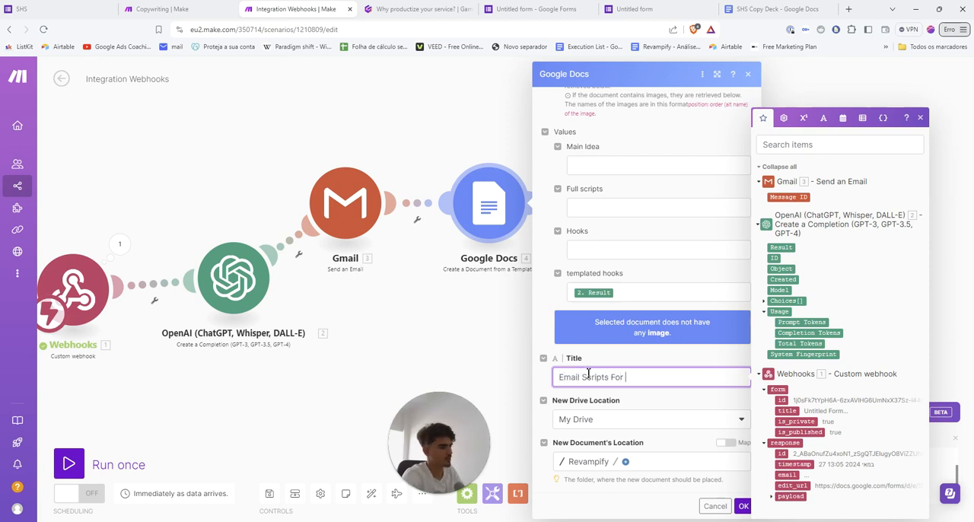
left_click(771, 496)
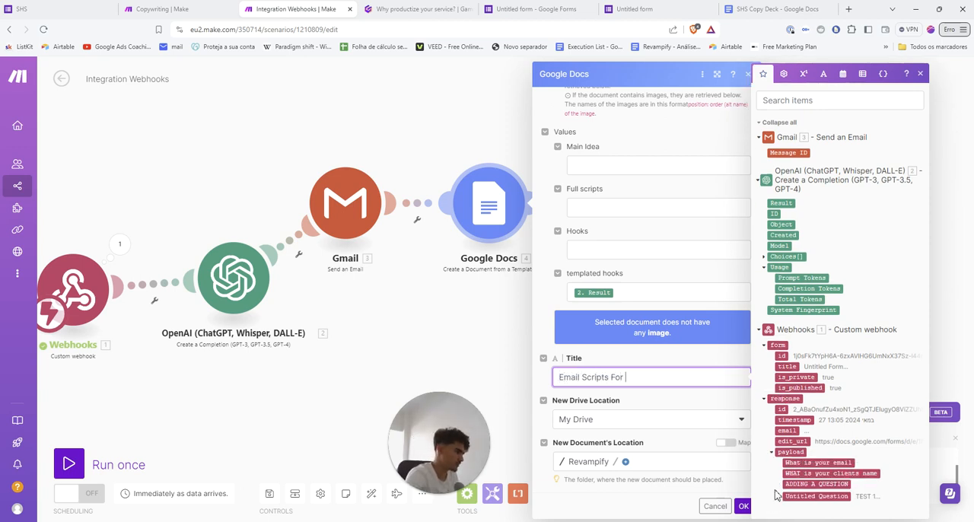
left_click(799, 473)
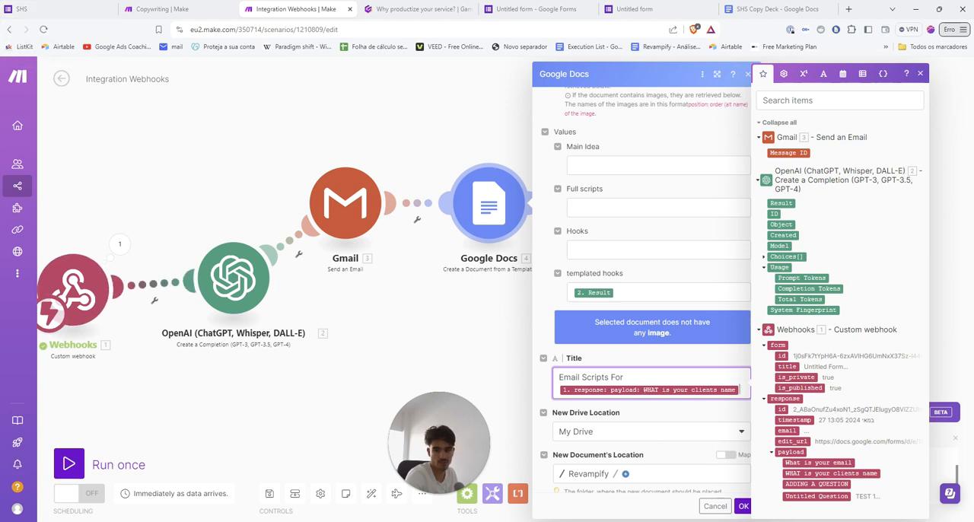
Close the Gmail window, check the document title in the Copywriting scenario's Google Docs module, and save the Integration Webhooks scenario's Google Docs settings
key("alt+Tab")
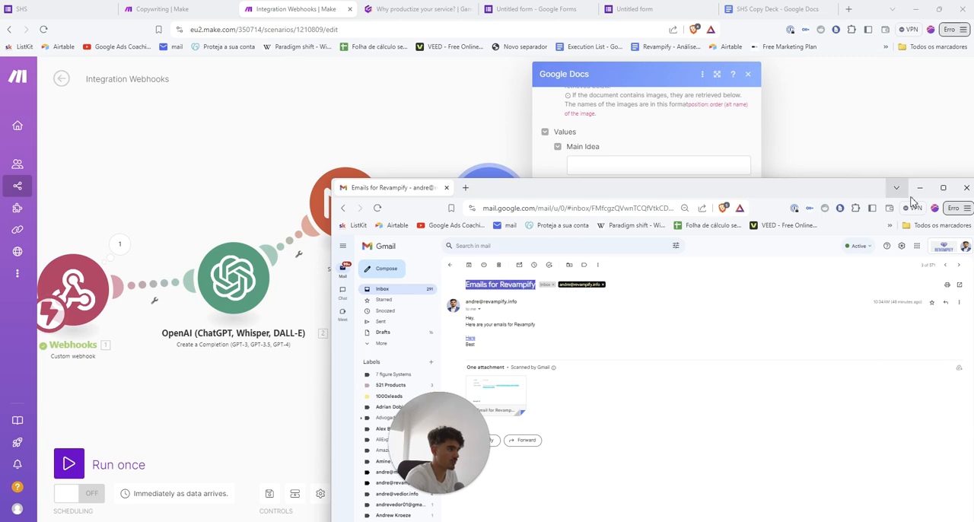
left_click(967, 187)
key("ctrl+shift+Tab")
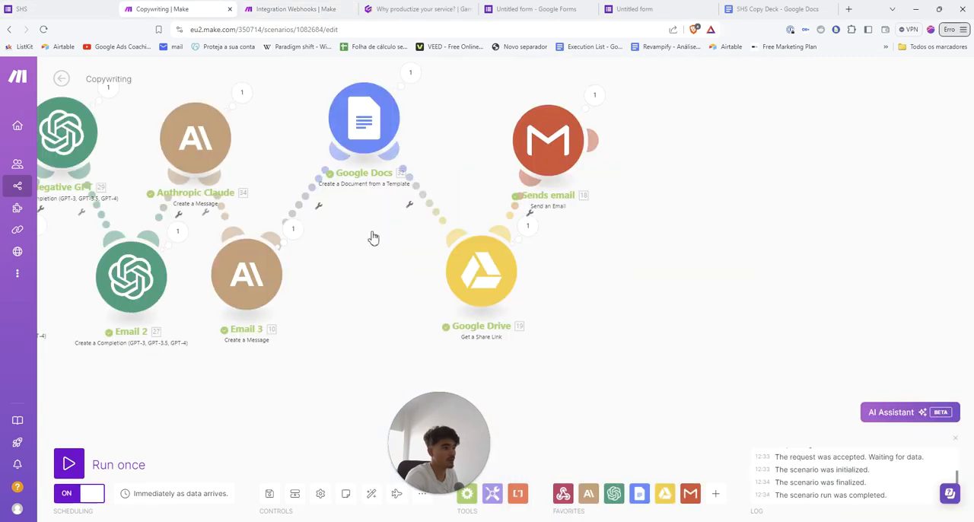
left_click(386, 176)
scroll(508, 337, "down", 1)
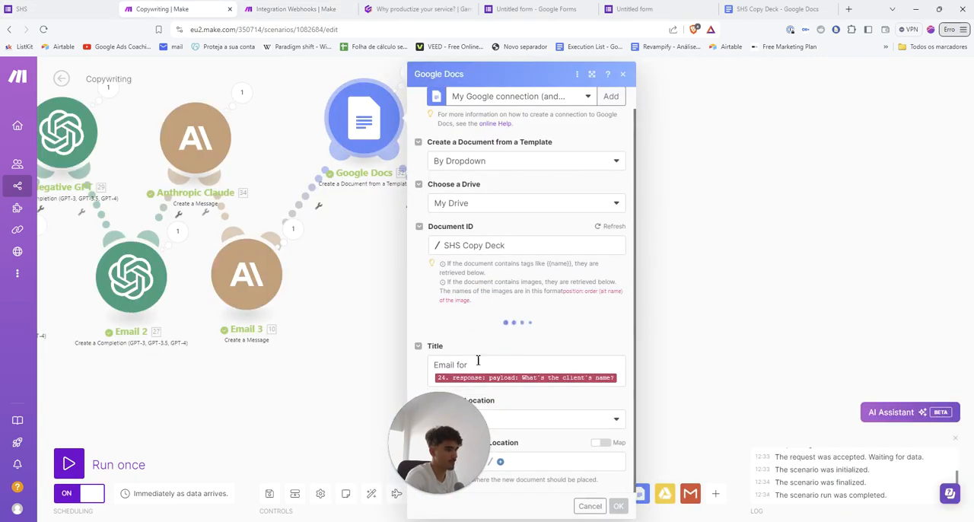
key("Escape")
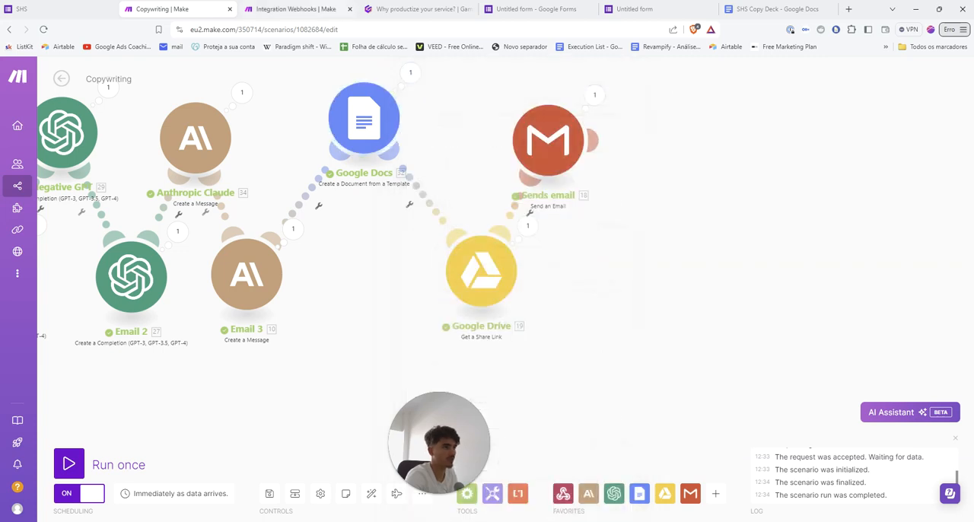
key("ctrl+Tab")
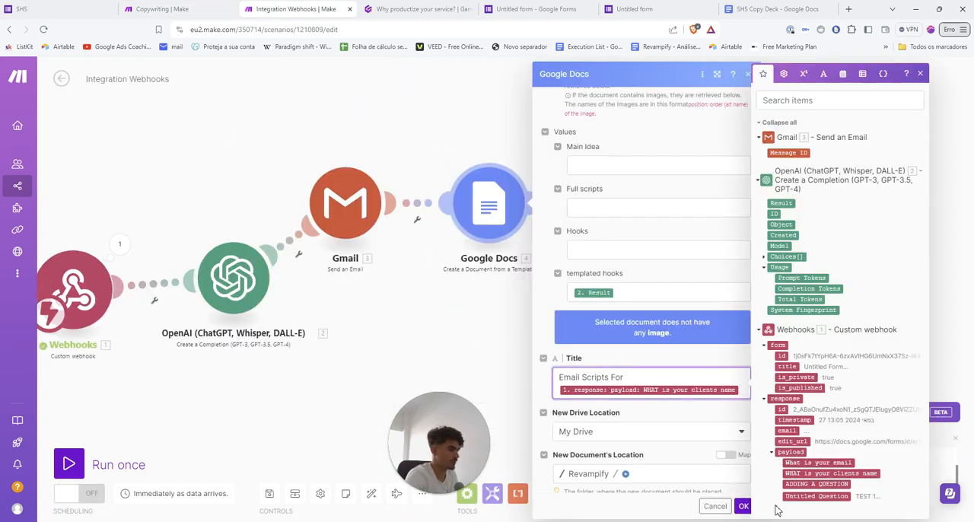
left_click(745, 506)
Check which webhook payload questions the Google Drive module offers for its Email Address, and close the module
left_click(656, 236)
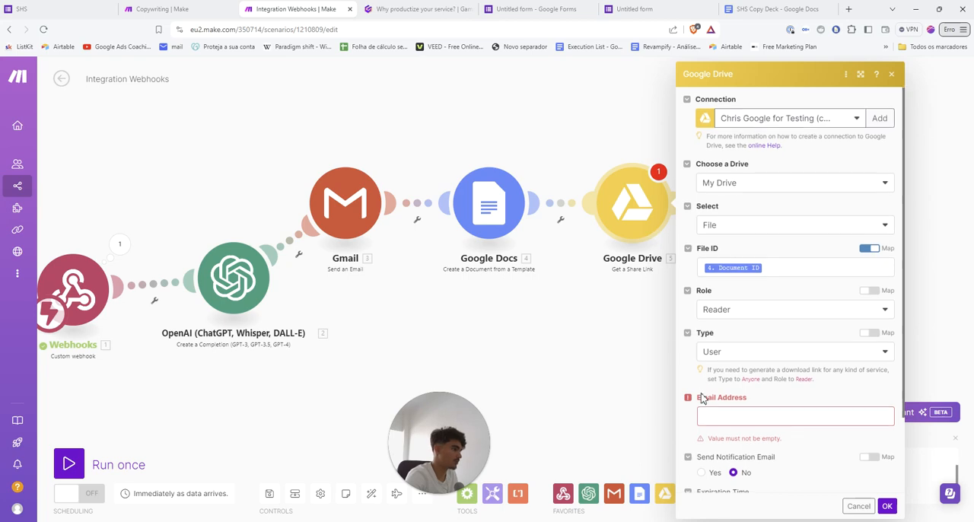
scroll(715, 388, "down", 2)
left_click(717, 325)
scroll(609, 411, "down", 10)
scroll(576, 435, "down", 3)
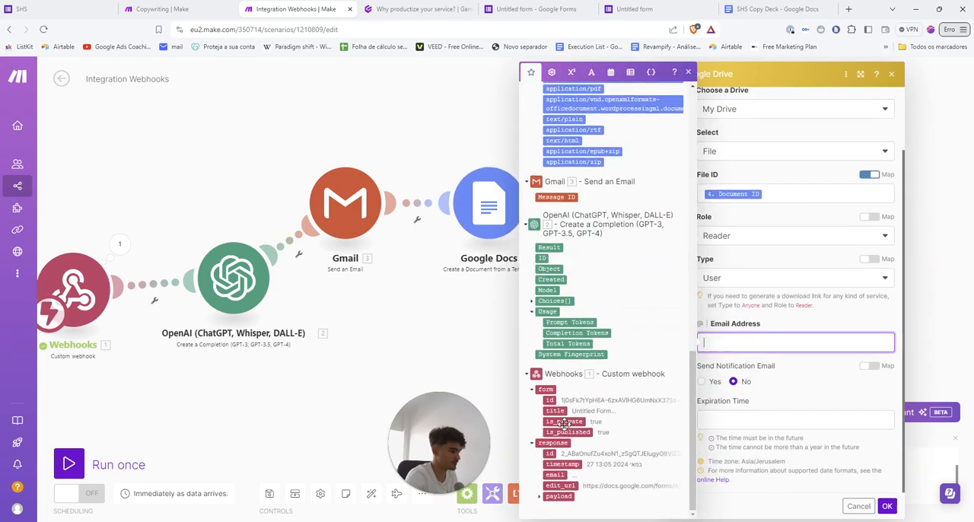
left_click(540, 499)
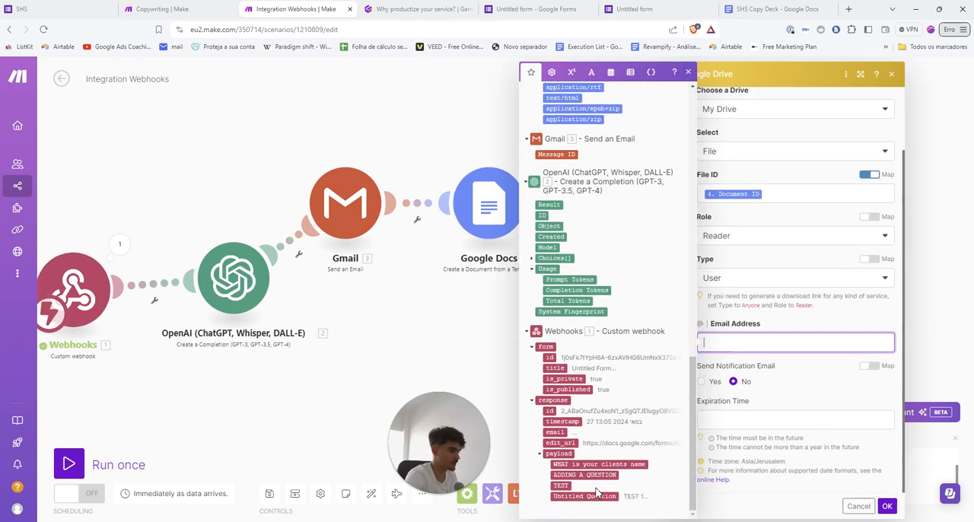
left_click(891, 73)
Replace the Google Drive module after Google Docs with a new Google Drive Get a Share Link module
right_click(632, 204)
left_click(689, 341)
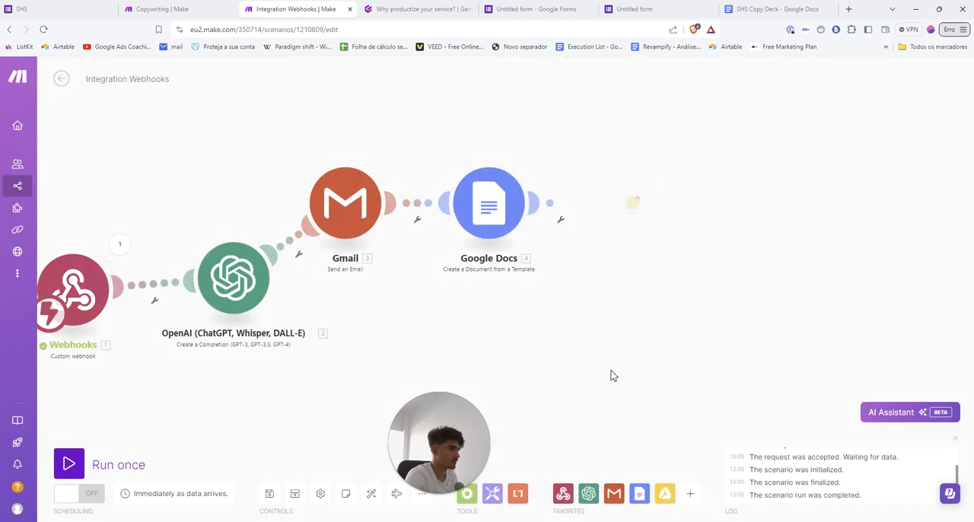
left_click(664, 493)
left_click(536, 215)
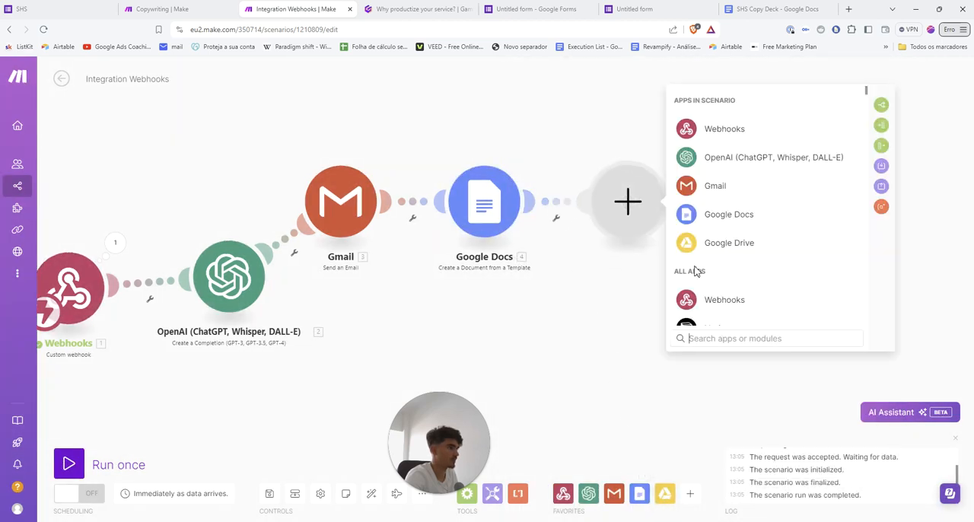
type("dr")
left_click(724, 109)
scroll(752, 273, "down", 4)
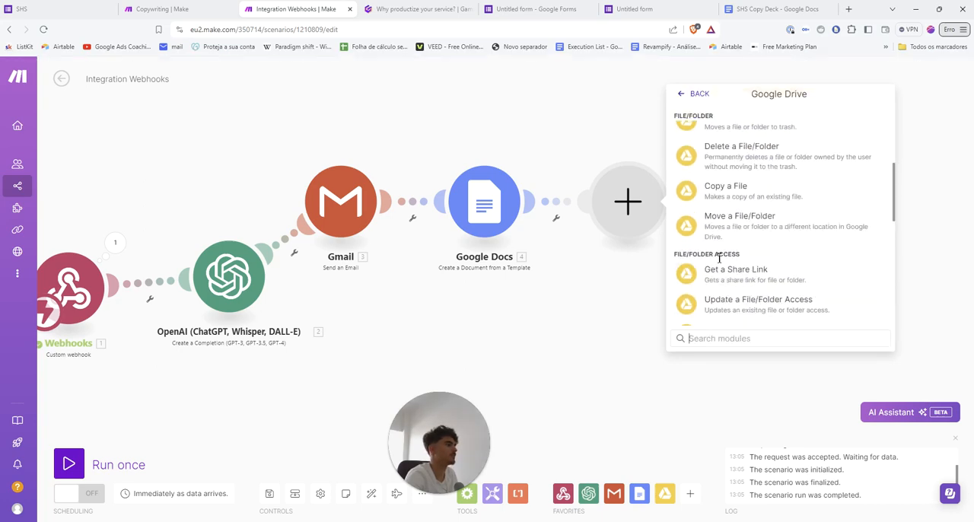
left_click(722, 272)
Map the webhook payload's "What is your email" answer to the new Google Drive module's Email Address
scroll(718, 347, "down", 2)
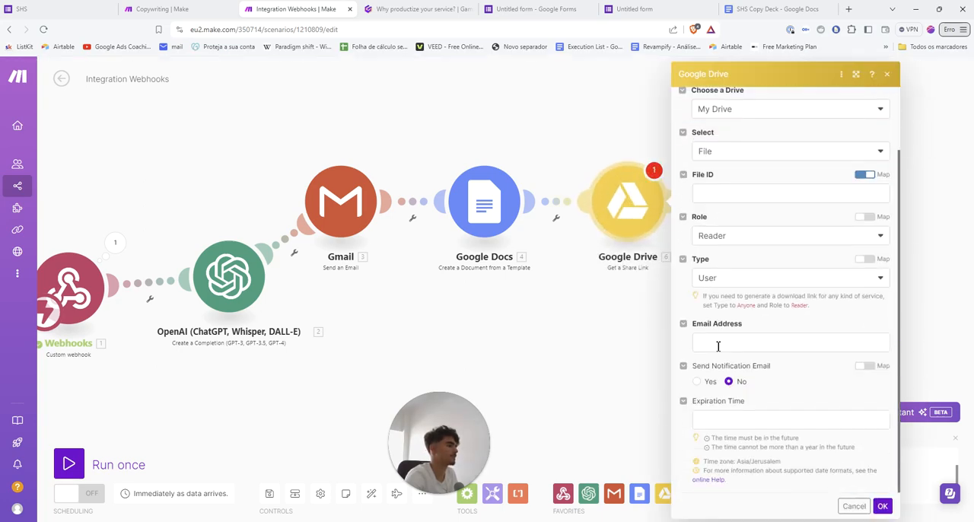
left_click(719, 336)
scroll(525, 456, "down", 5)
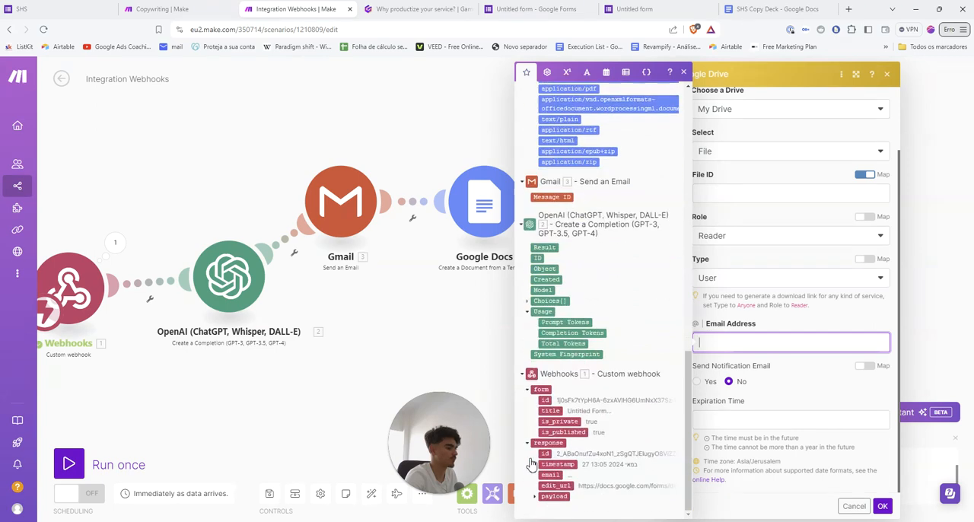
left_click(542, 498)
scroll(563, 480, "down", 1)
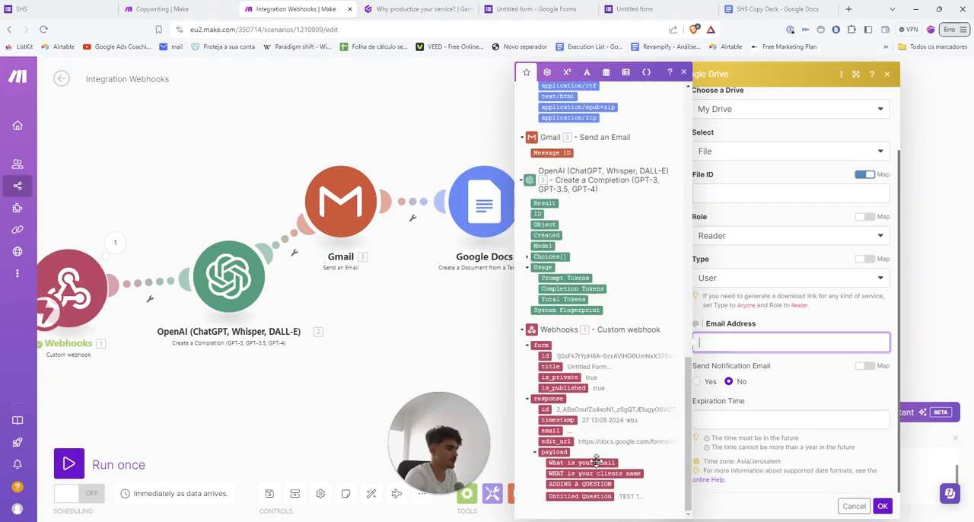
left_click(593, 462)
left_click(800, 385)
scroll(727, 308, "up", 2)
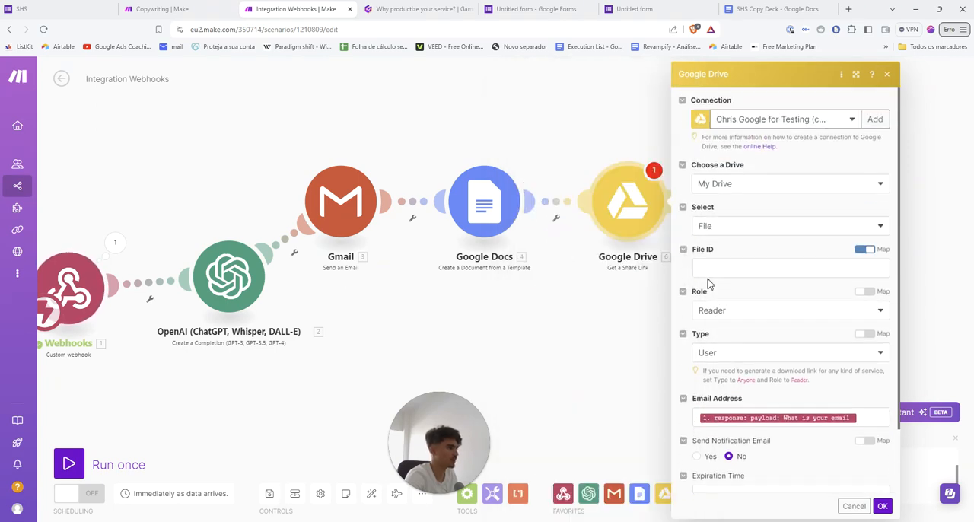
Map the Google Docs Document ID to the Google Drive module's File ID and save the module
left_click(708, 270)
left_click(554, 158)
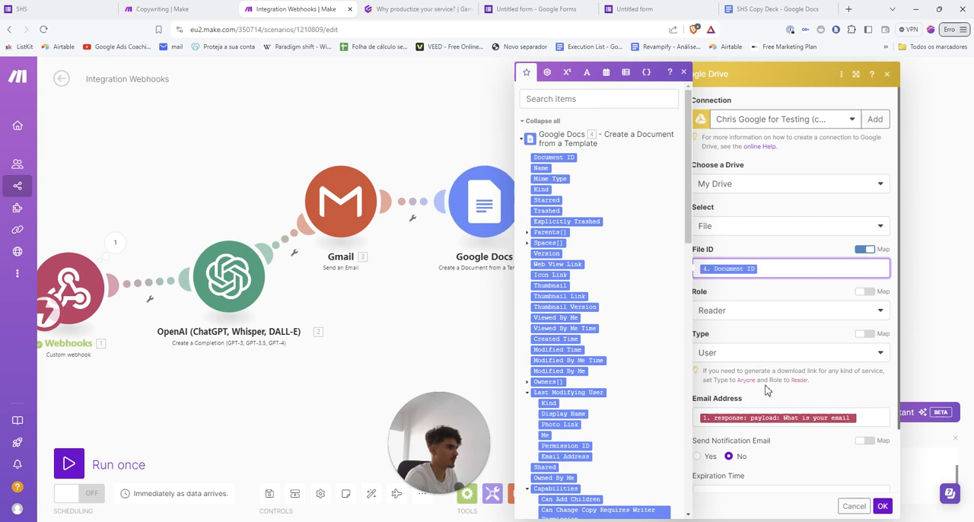
left_click(767, 389)
scroll(832, 466, "down", 1)
left_click(882, 506)
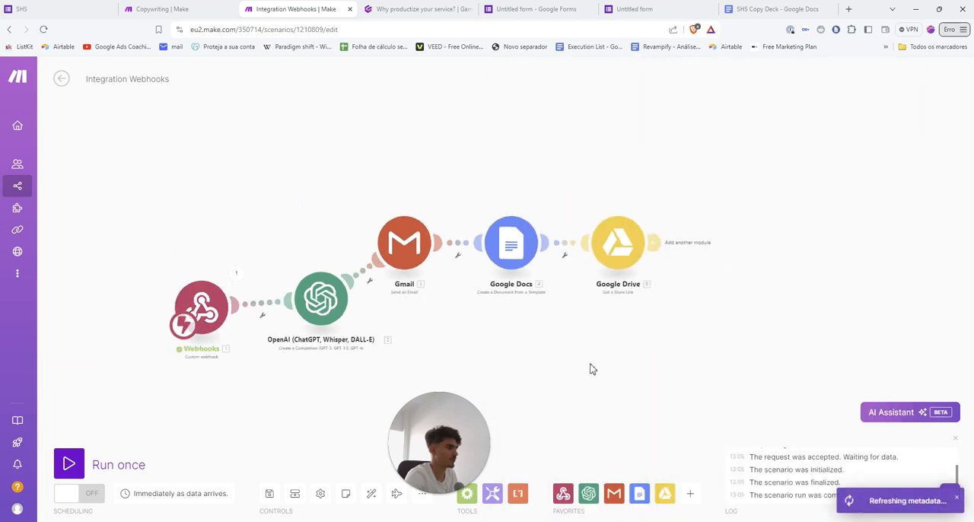
Delete the Gmail module between the OpenAI and Google Docs modules
right_click(431, 207)
left_click(479, 319)
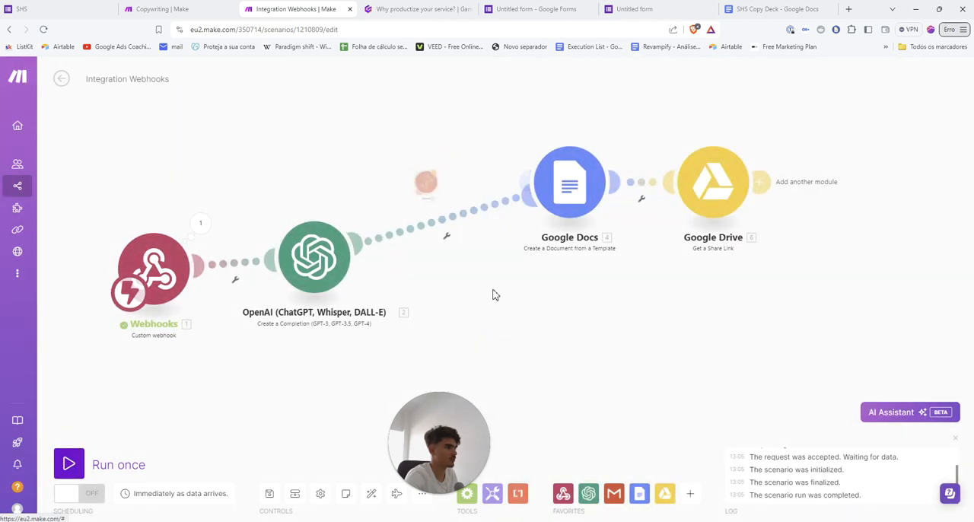
Review the "Set up Google Drive Module" settings in the Gamma presentation and advance to the "Add Email Module" card
left_click(417, 9)
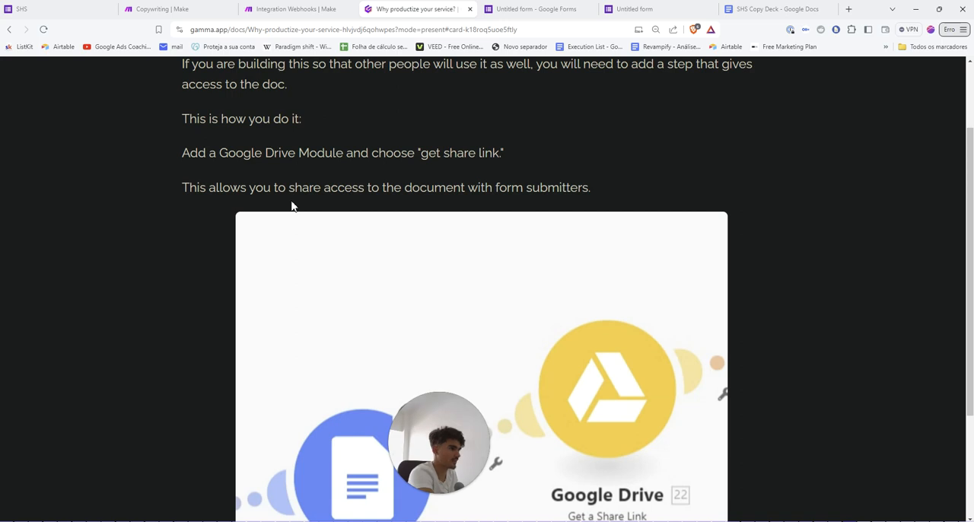
key("Right")
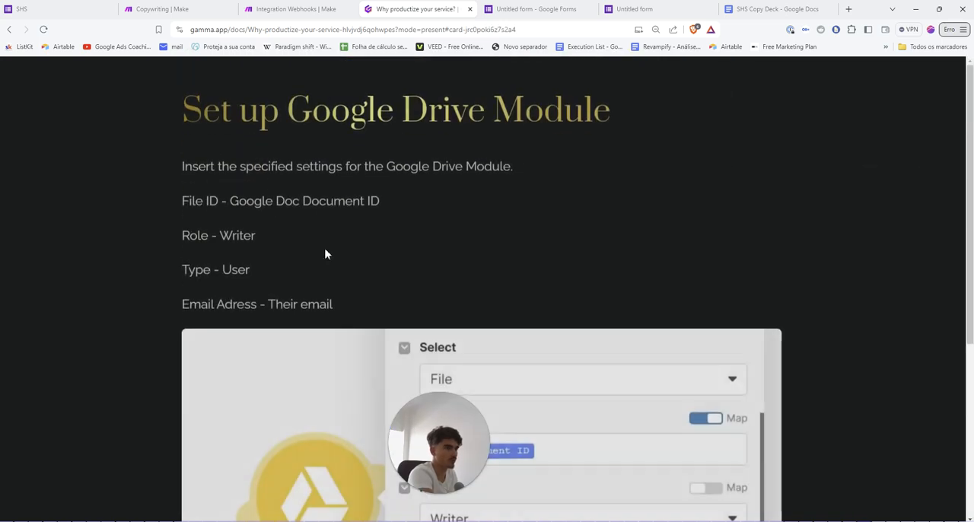
scroll(304, 245, "down", 1)
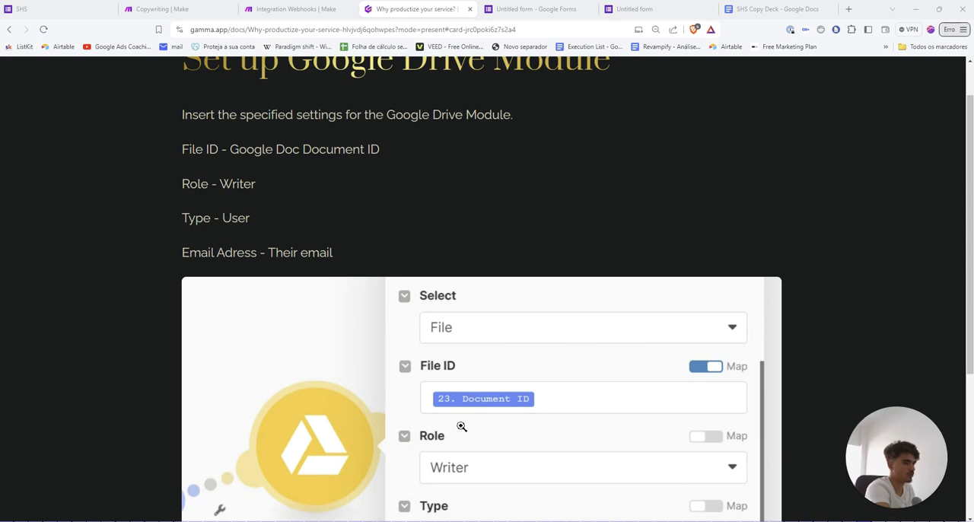
scroll(415, 388, "down", 3)
scroll(390, 380, "up", 3)
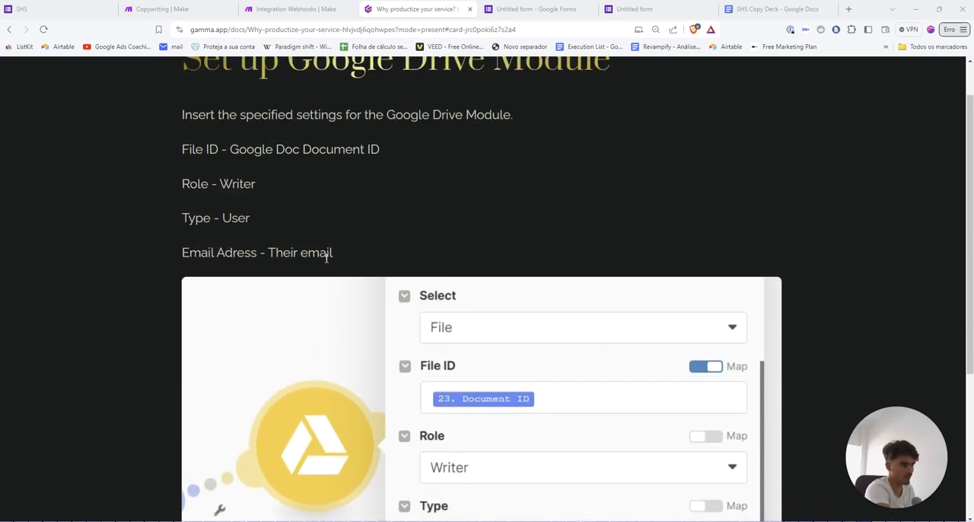
scroll(373, 211, "down", 3)
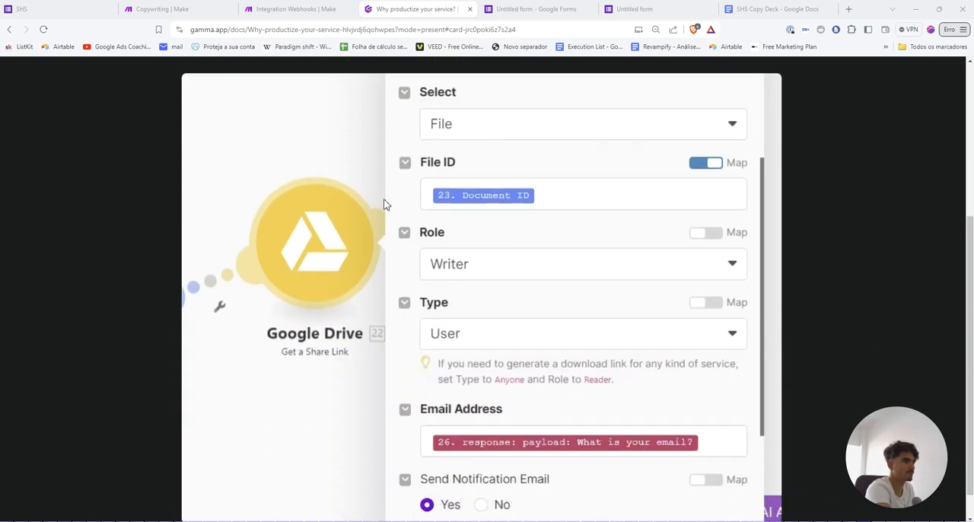
scroll(847, 348, "down", 5)
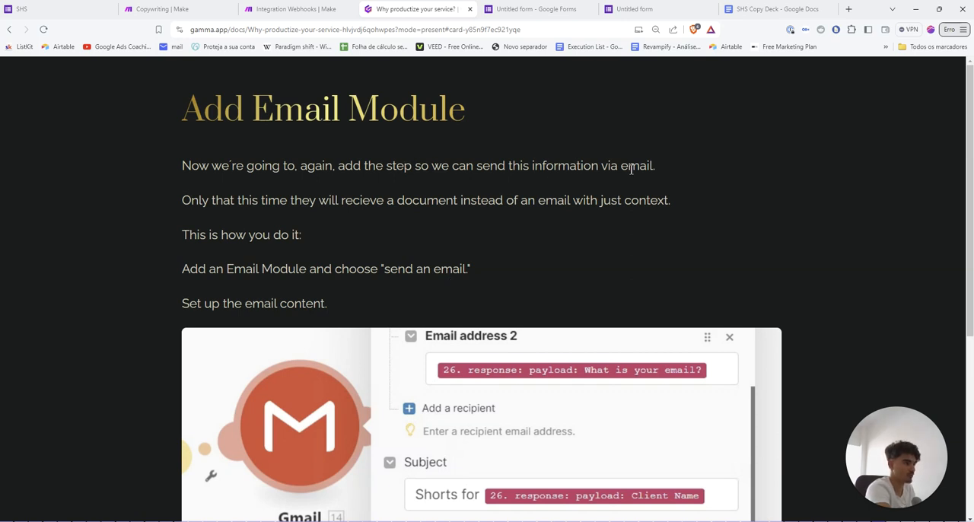
Read the Gmail "Send an Email" setup instructions on the "Add Email Module" card down to the Content settings
scroll(337, 220, "down", 1)
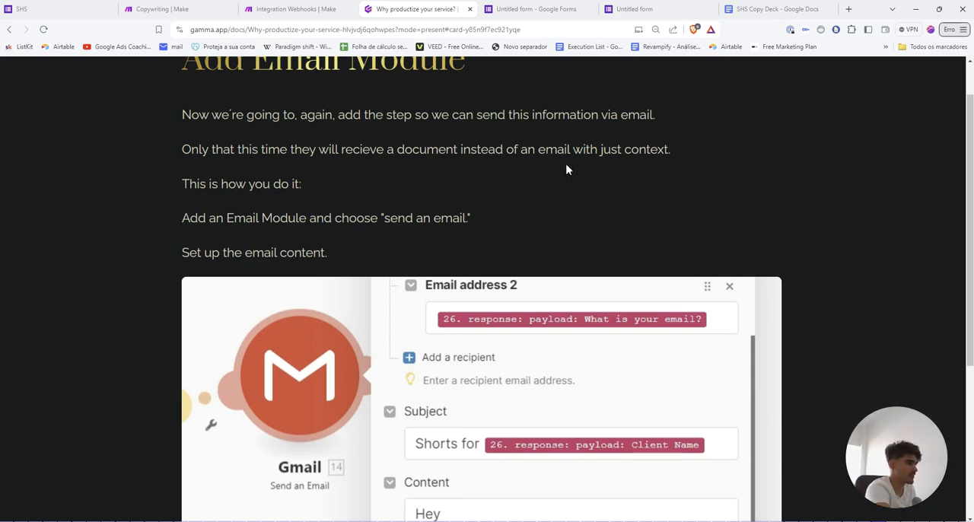
scroll(247, 190, "down", 1)
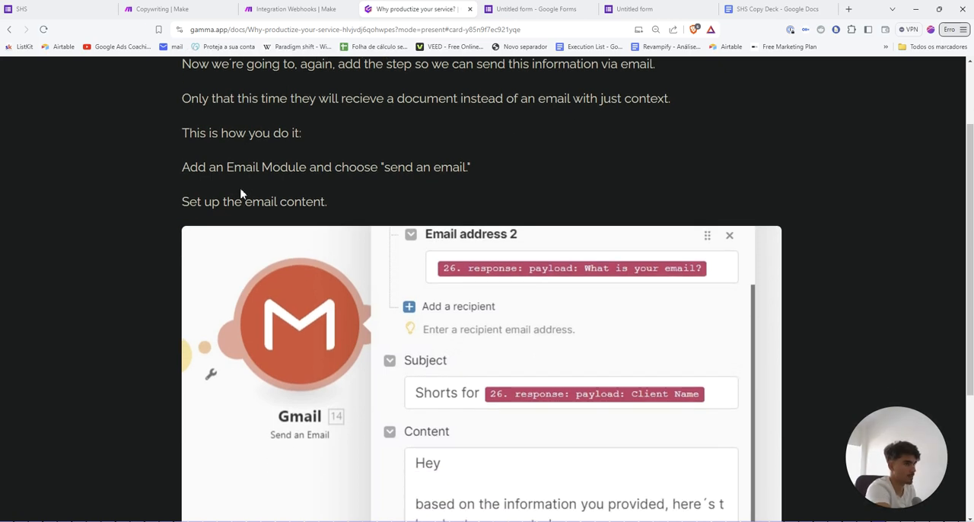
scroll(282, 141, "down", 1)
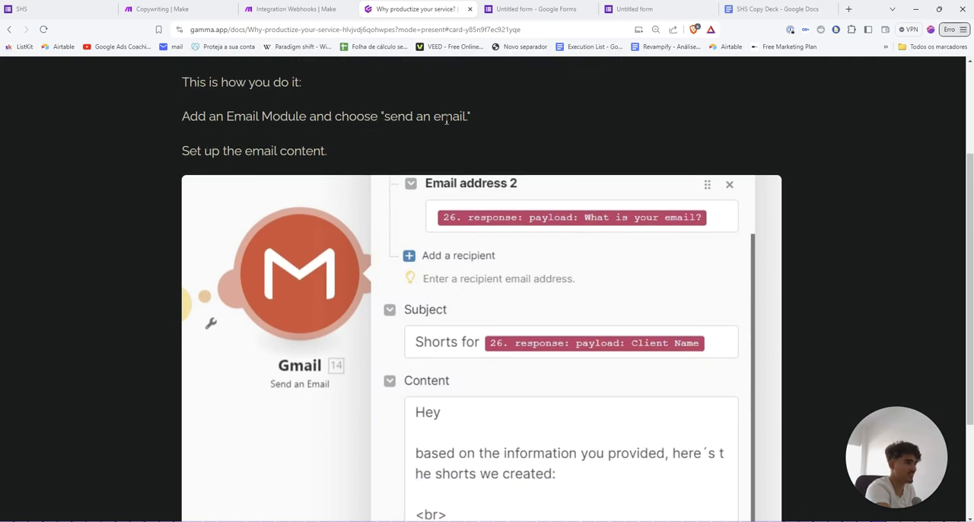
scroll(200, 120, "down", 1)
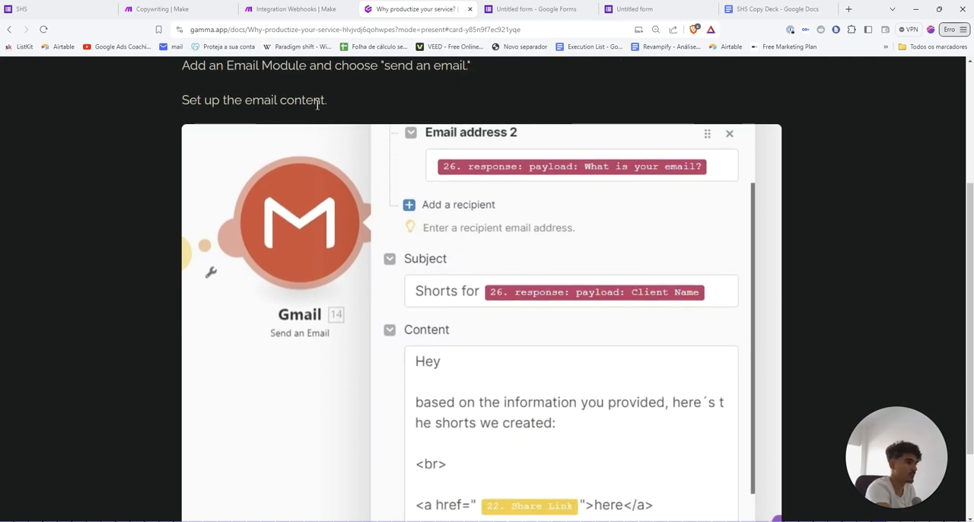
scroll(317, 104, "down", 2)
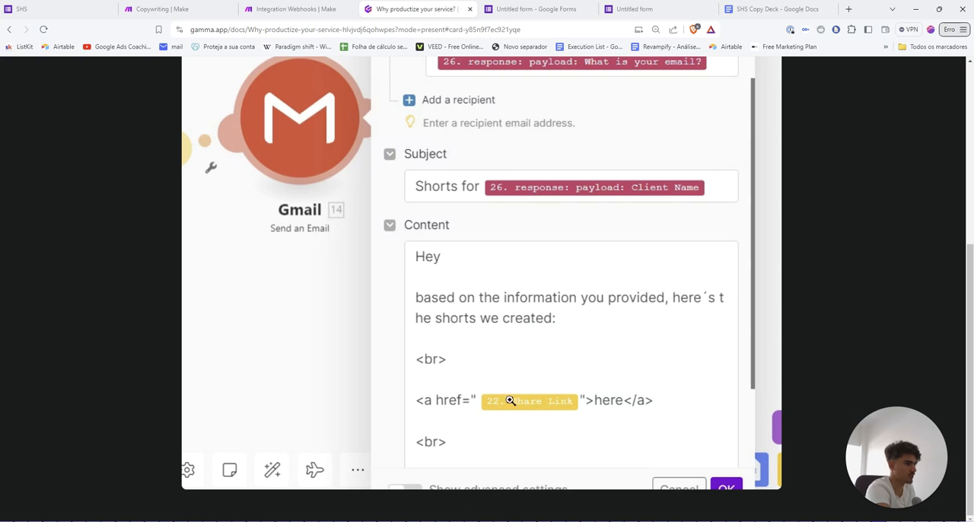
In the Integration Webhooks scenario, add a Gmail Send an Email module after Google Drive and map Google Drive's Share Link into its Content
left_click(303, 9)
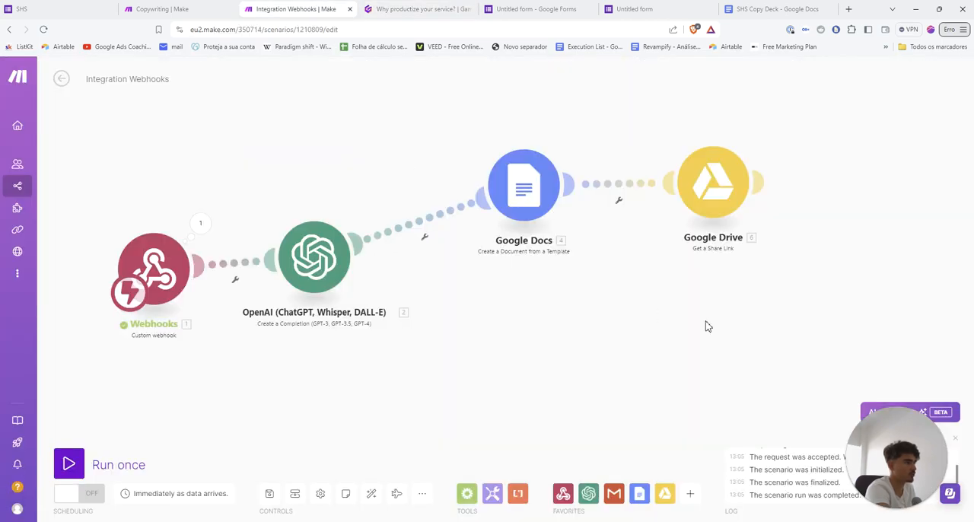
left_click_drag(705, 321, 516, 321)
scroll(516, 321, "up", 1)
left_click_drag(607, 382, 548, 448)
left_click(526, 213)
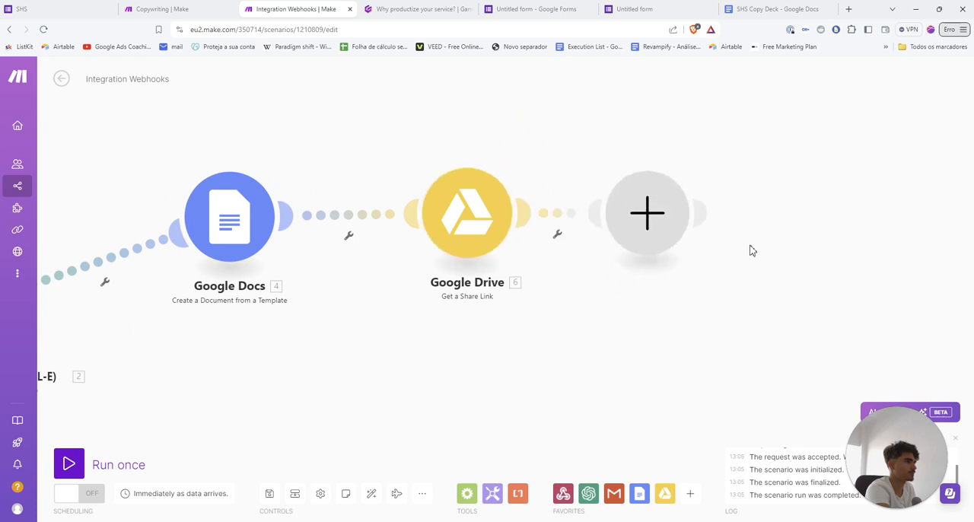
left_click(742, 196)
scroll(761, 289, "down", 4)
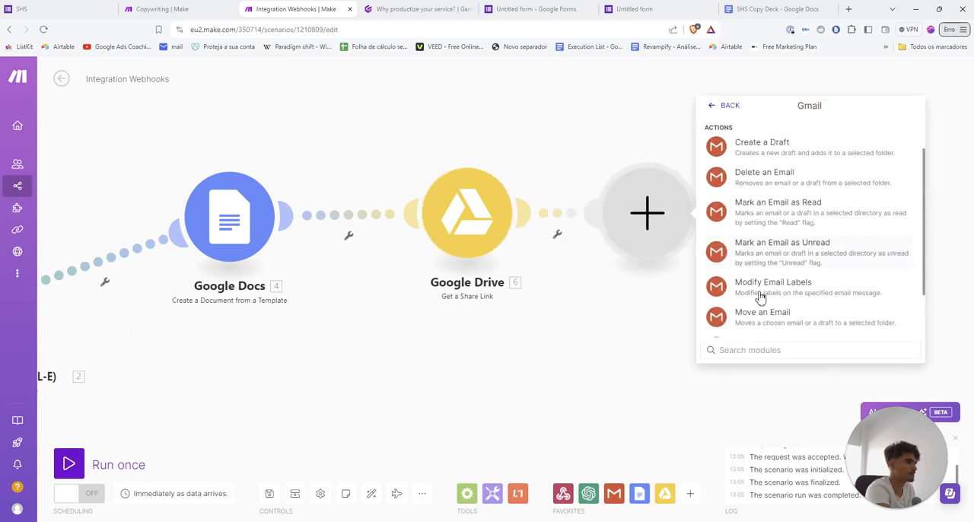
left_click(750, 276)
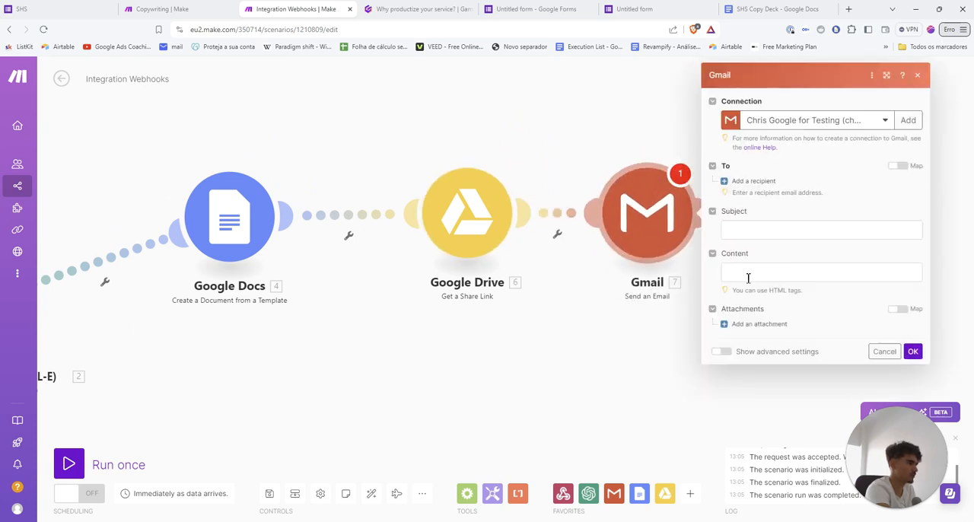
left_click(748, 273)
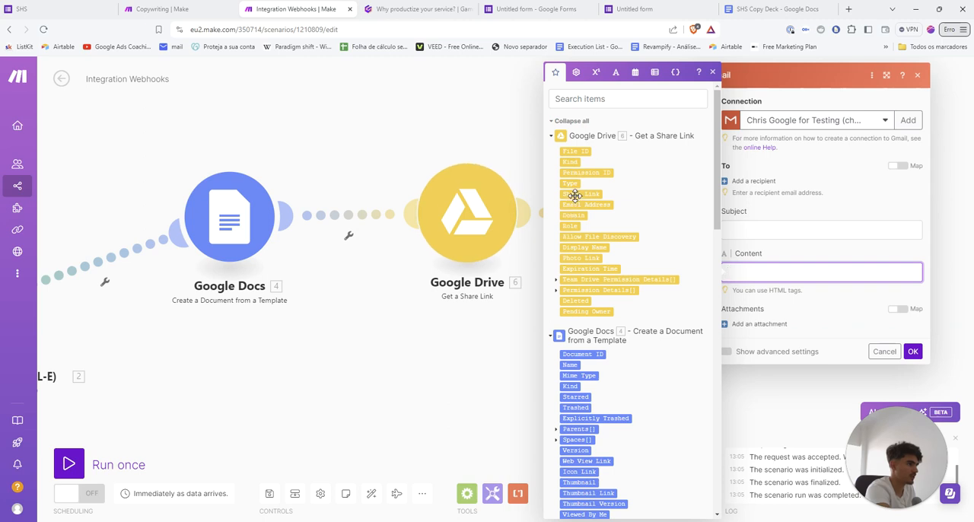
left_click(580, 194)
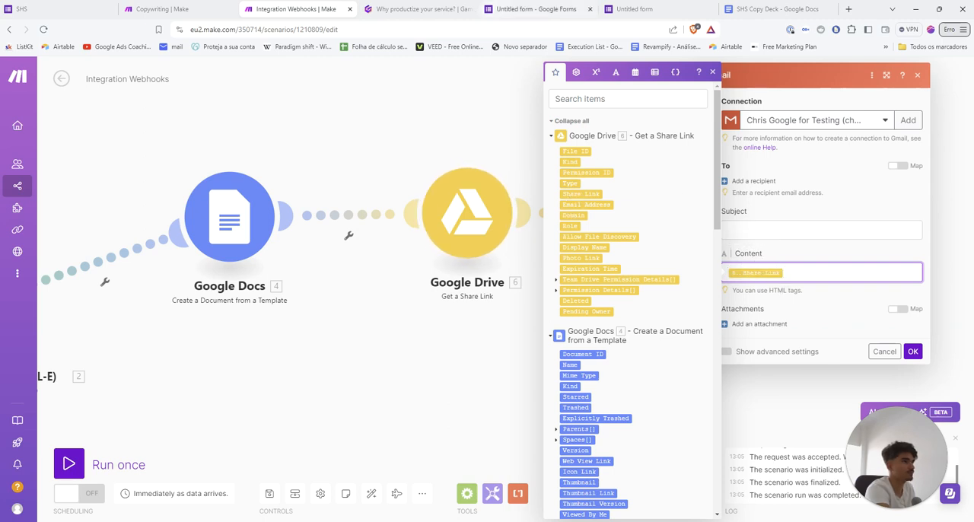
Review the example Gmail settings and the "Final Flow" card in the Gamma presentation, and compare them with the Copywriting scenario in Make
left_click(423, 9)
scroll(549, 375, "up", 3)
scroll(554, 371, "down", 1)
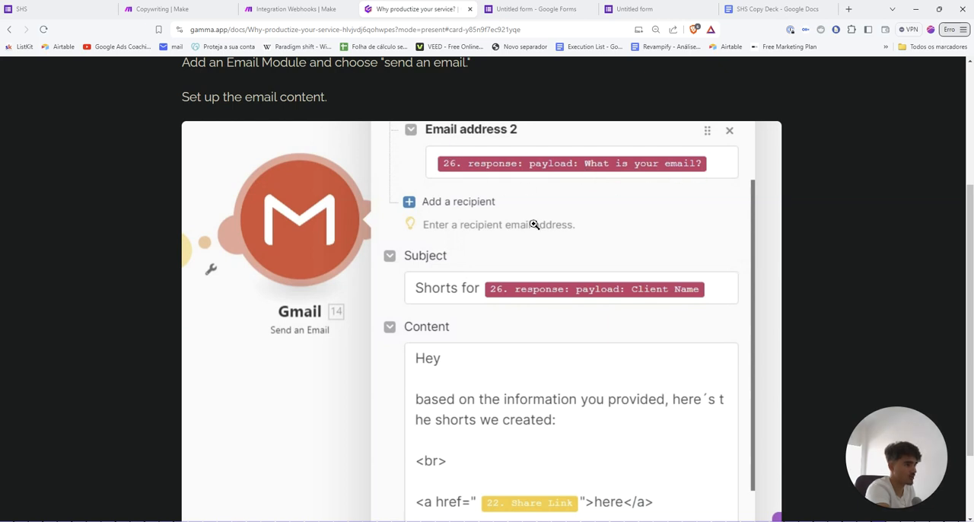
scroll(534, 224, "down", 1)
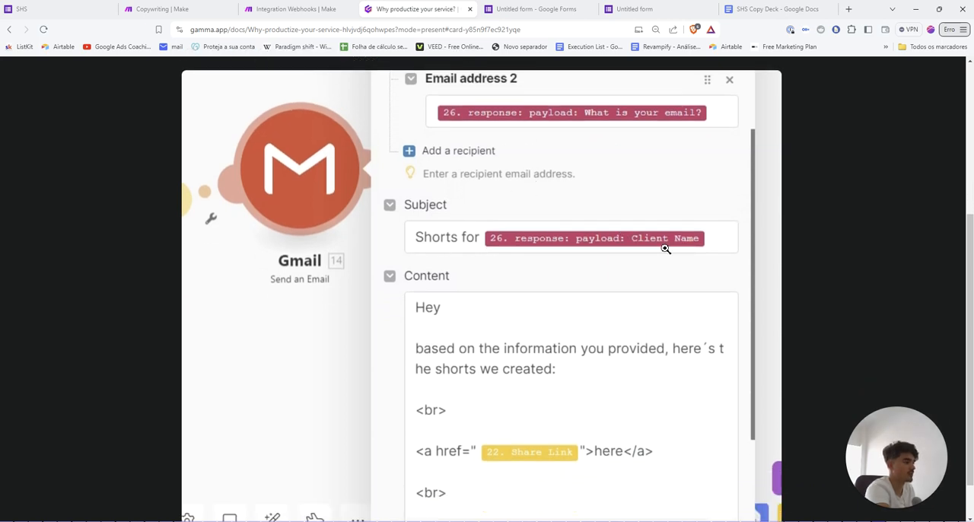
scroll(793, 296, "down", 4)
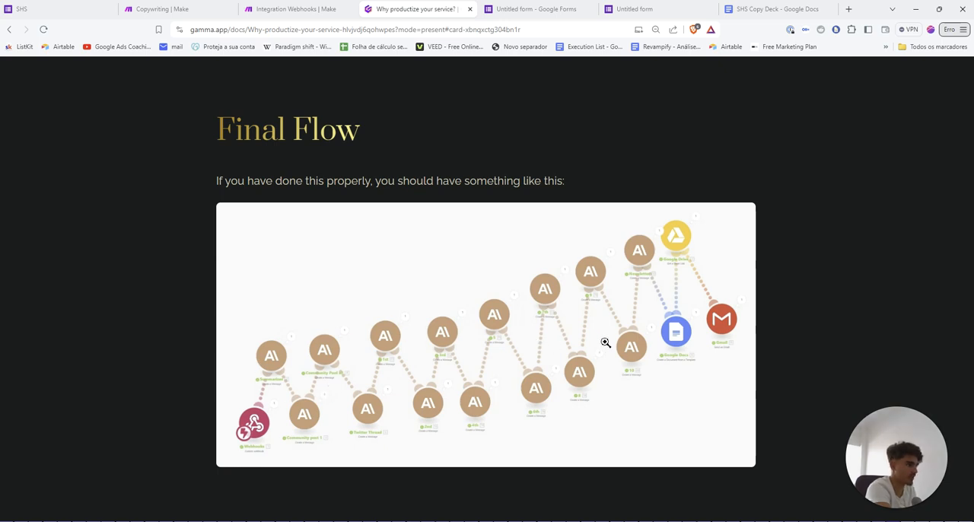
left_click(183, 8)
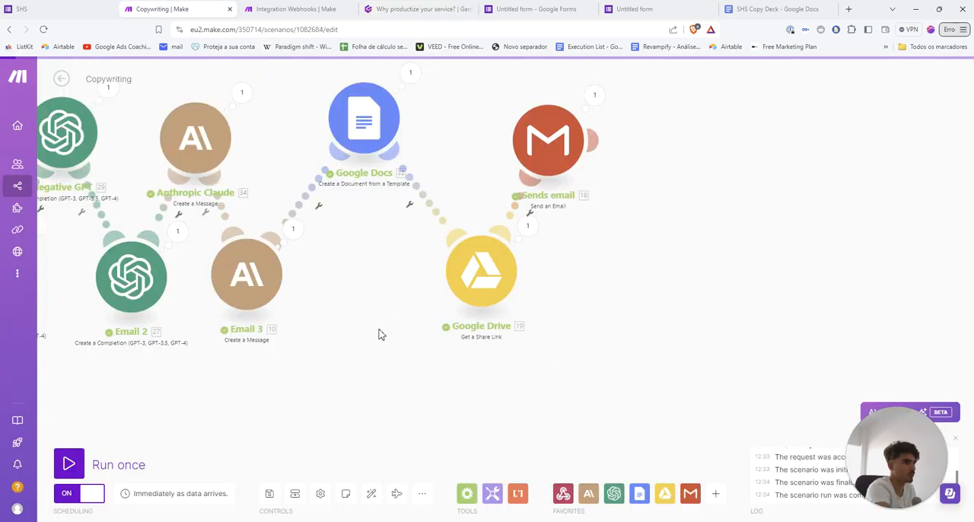
right_click(555, 381)
left_click_drag(368, 374, 584, 407)
scroll(614, 391, "down", 3)
Rearrange the Integration Webhooks scenario with OpenAI at the peak and Google Docs, Google Drive and Gmail in a row level with Webhooks
left_click(296, 9)
scroll(378, 380, "down", 3)
left_click_drag(378, 380, 582, 332)
scroll(582, 332, "down", 3)
left_click_drag(387, 302, 379, 251)
left_click_drag(510, 260, 535, 285)
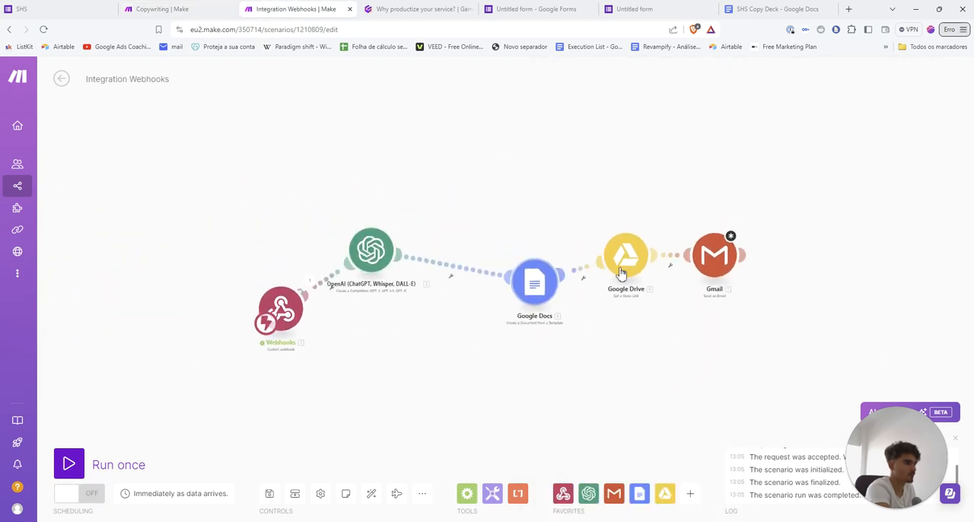
left_click_drag(636, 266, 653, 293)
left_click_drag(713, 258, 725, 279)
left_click_drag(371, 251, 411, 124)
left_click_drag(540, 285, 520, 308)
left_click_drag(647, 290, 602, 326)
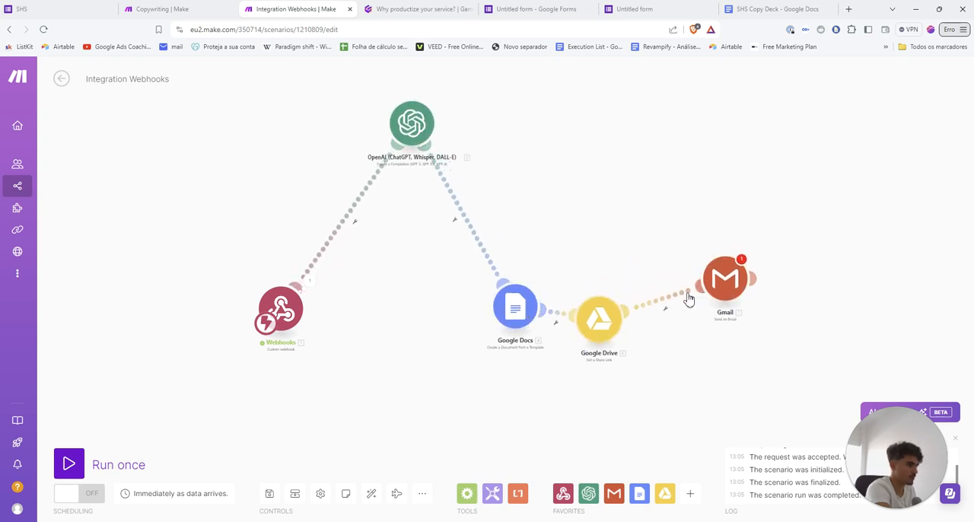
left_click_drag(716, 276, 684, 314)
left_click_drag(597, 323, 603, 304)
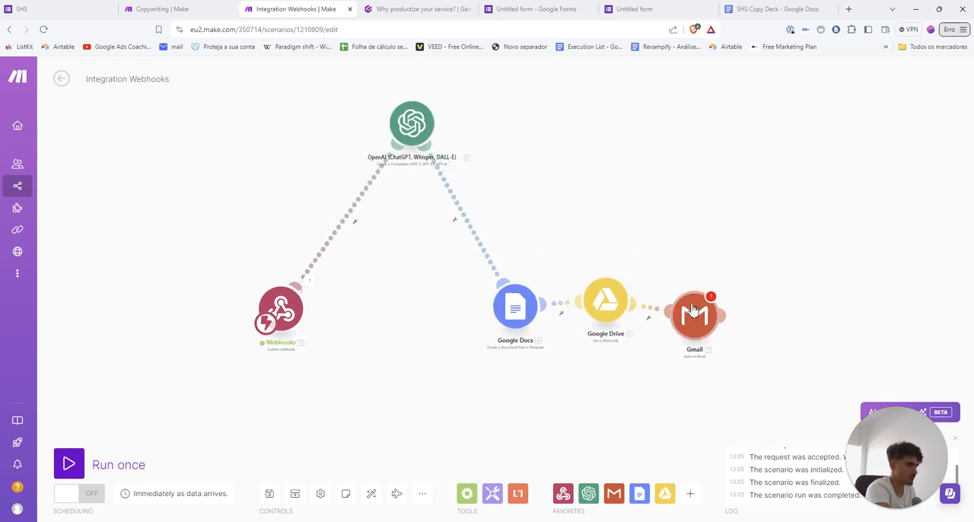
left_click_drag(687, 315, 688, 300)
Shift the Webhooks, Google Docs, Google Drive and Gmail modules slightly lower as a group, and move OpenAI closer to Webhooks
left_click_drag(198, 268, 786, 369)
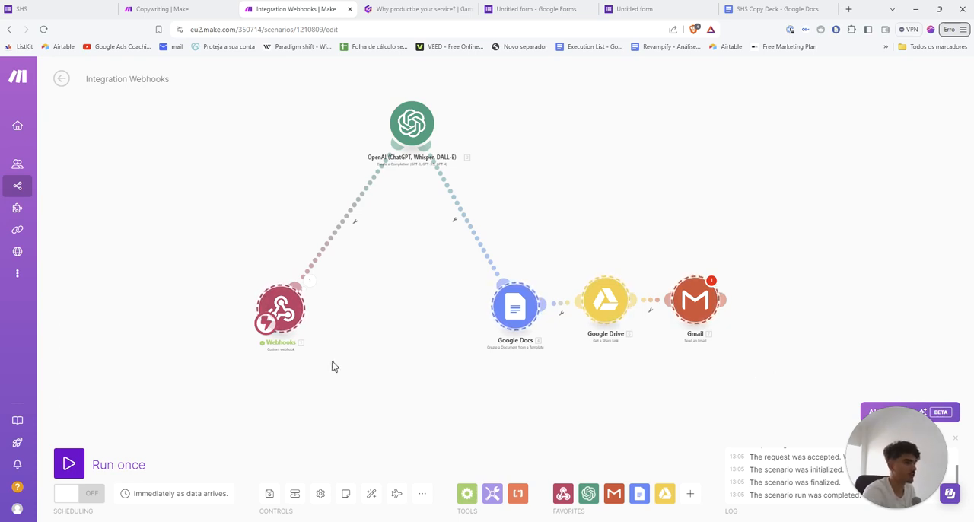
left_click_drag(281, 312, 266, 308)
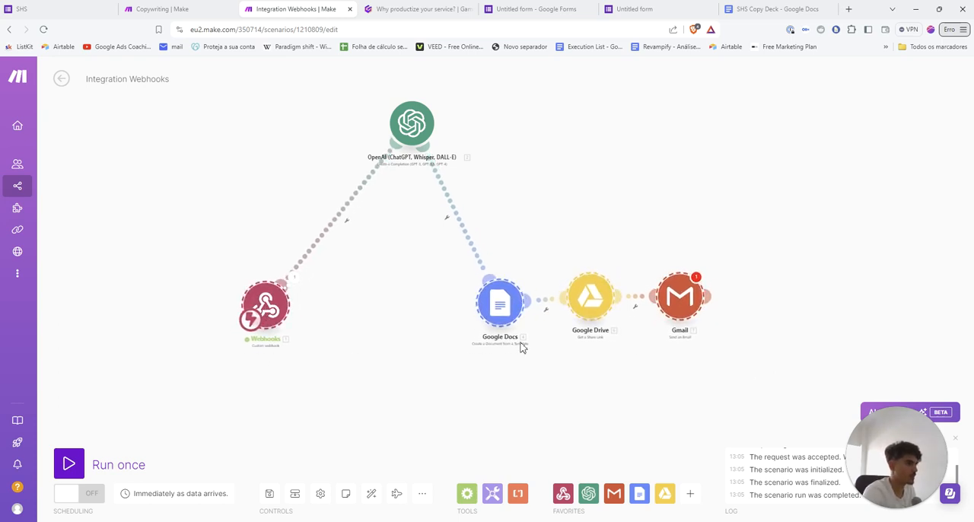
left_click_drag(509, 312, 503, 336)
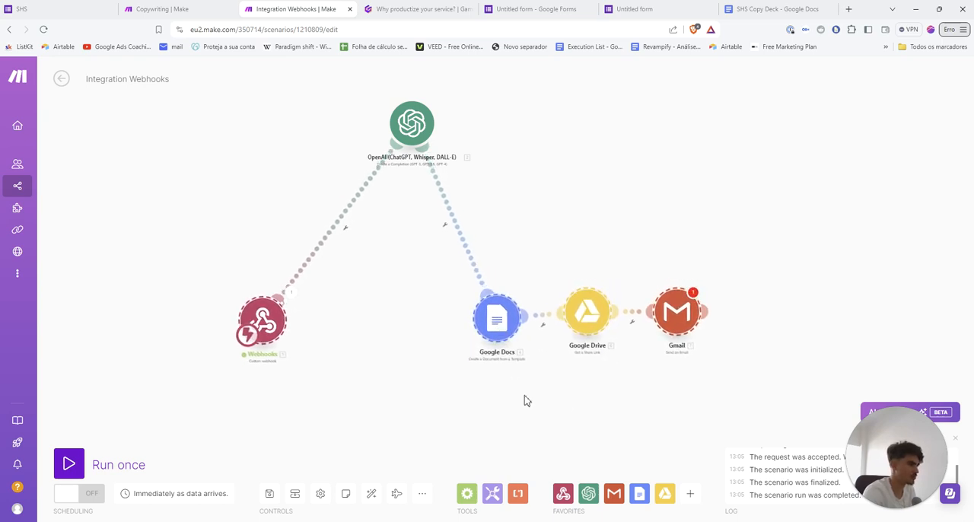
mouse_move(585, 324)
left_mouse_down()
mouse_move(584, 344)
mouse_move(583, 321)
left_mouse_up()
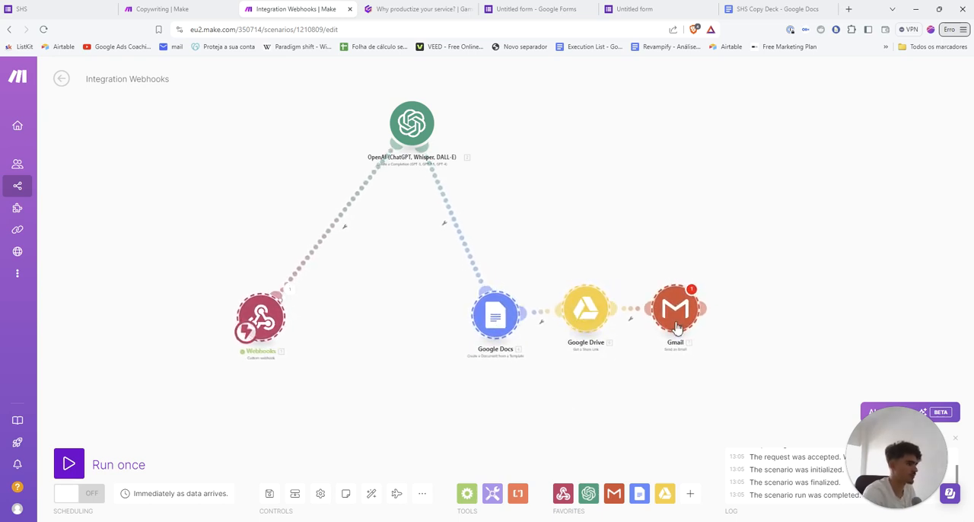
left_click_drag(678, 328, 684, 336)
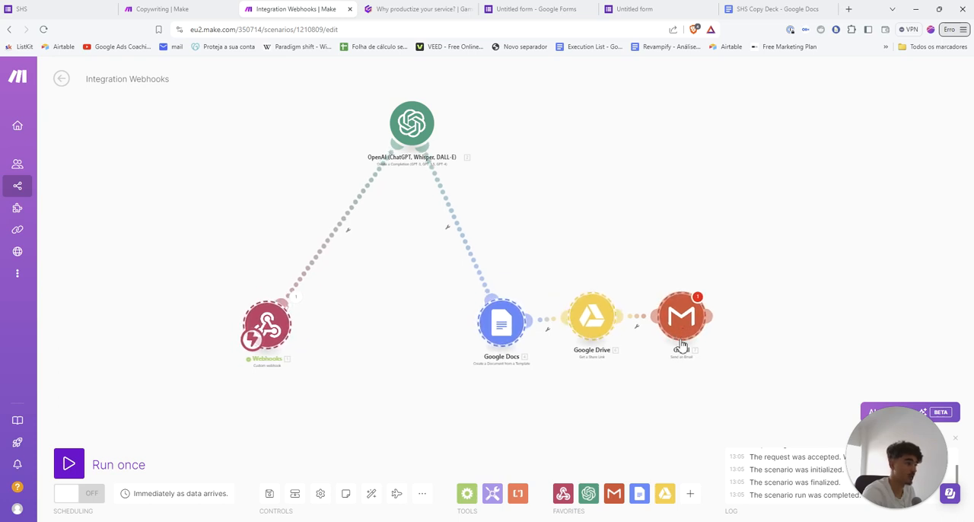
left_click_drag(611, 400, 620, 401)
left_click(443, 313)
left_click_drag(444, 316, 447, 329)
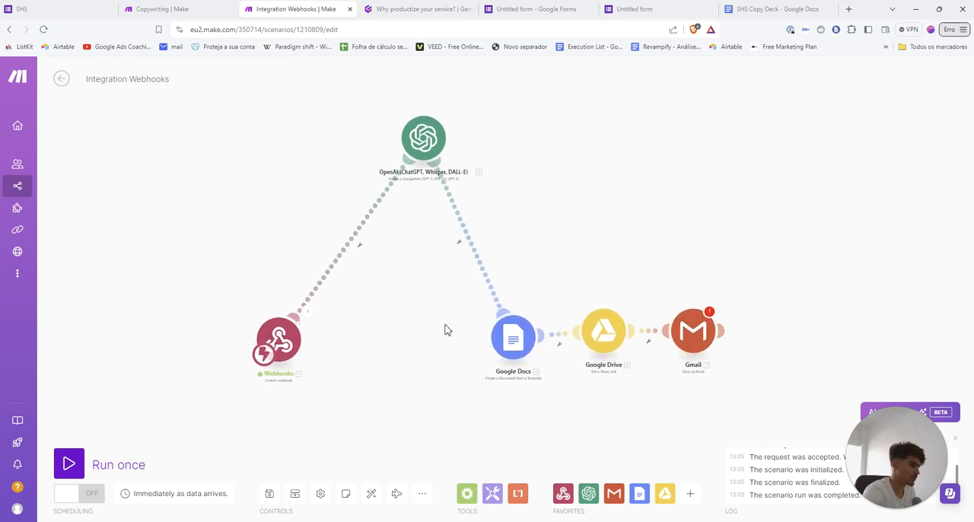
left_click_drag(432, 154, 390, 158)
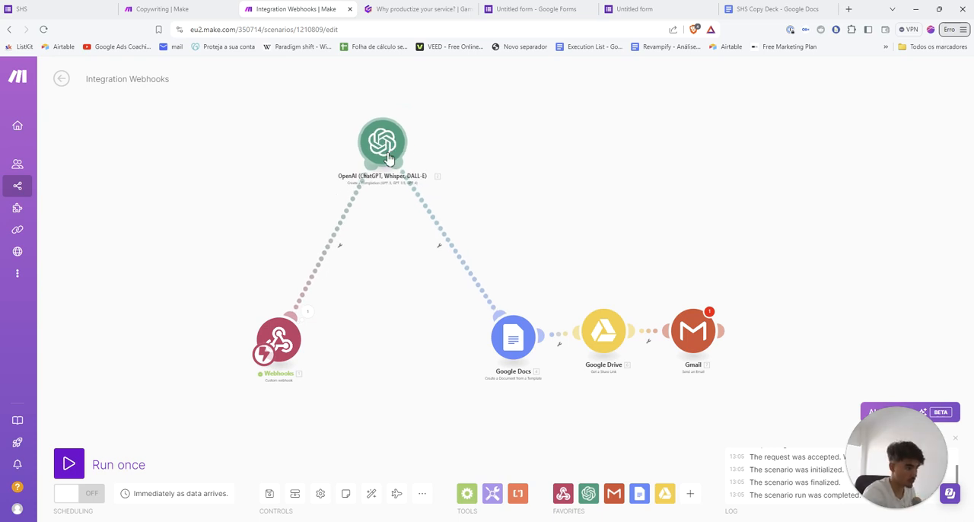
scroll(464, 359, "down", 2)
scroll(433, 346, "up", 2)
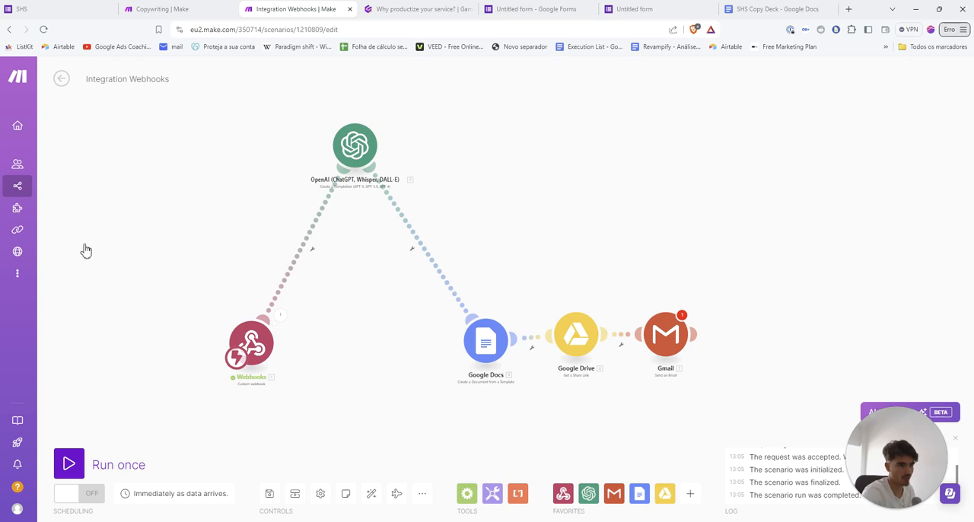
Switch to the Miro YT board and move the "Data Entry" label beside Webhooks and the "Data Treatment" label closer to OpenAI
key("alt+Tab")
left_click_drag(189, 341, 102, 328)
scroll(140, 313, "up", 1)
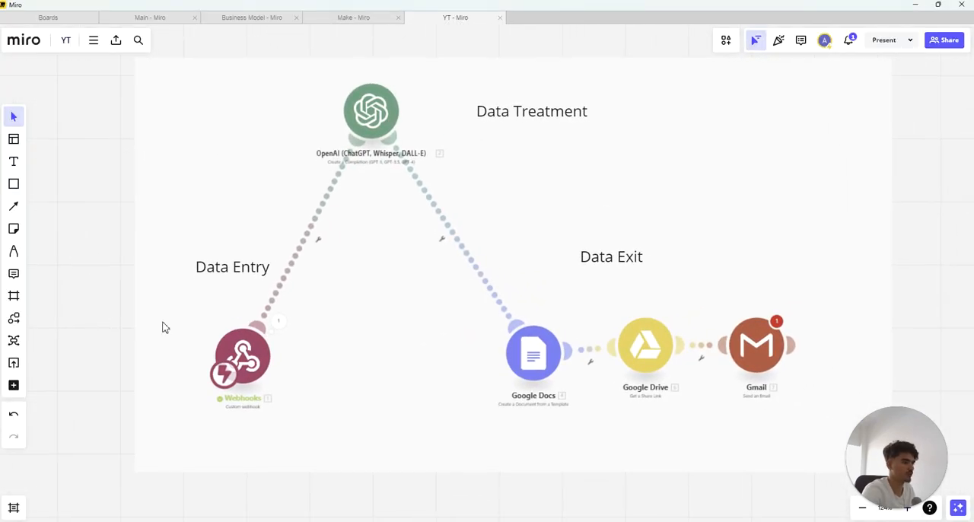
left_click_drag(213, 277, 181, 324)
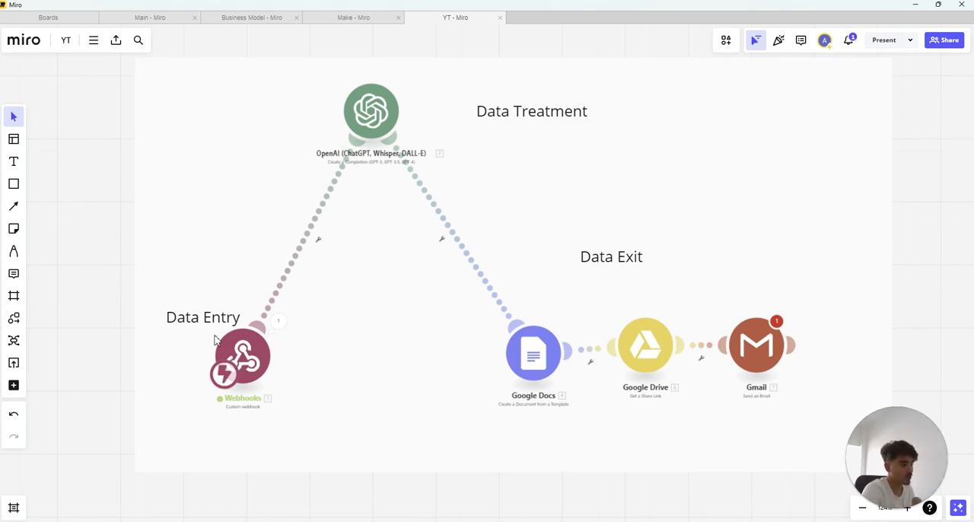
left_click_drag(508, 122, 470, 111)
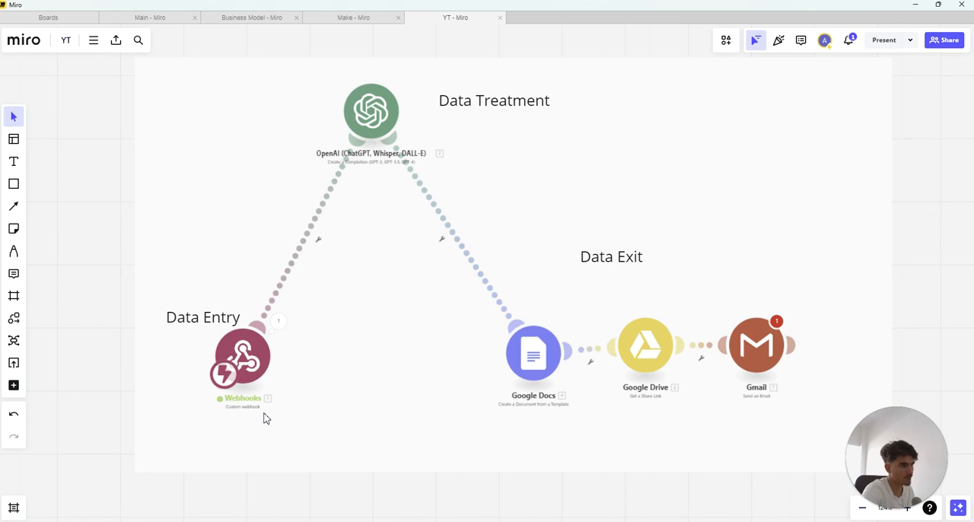
Switch back to Make and view the Copywriting scenario's module chain for comparison with the Miro diagram
left_click_drag(412, 6, 405, 38)
left_click(172, 9)
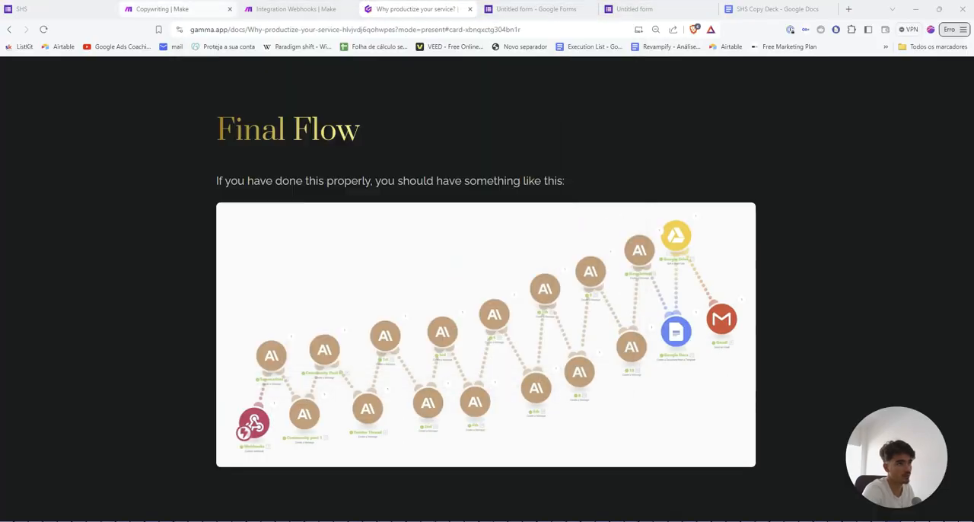
scroll(412, 393, "up", 3)
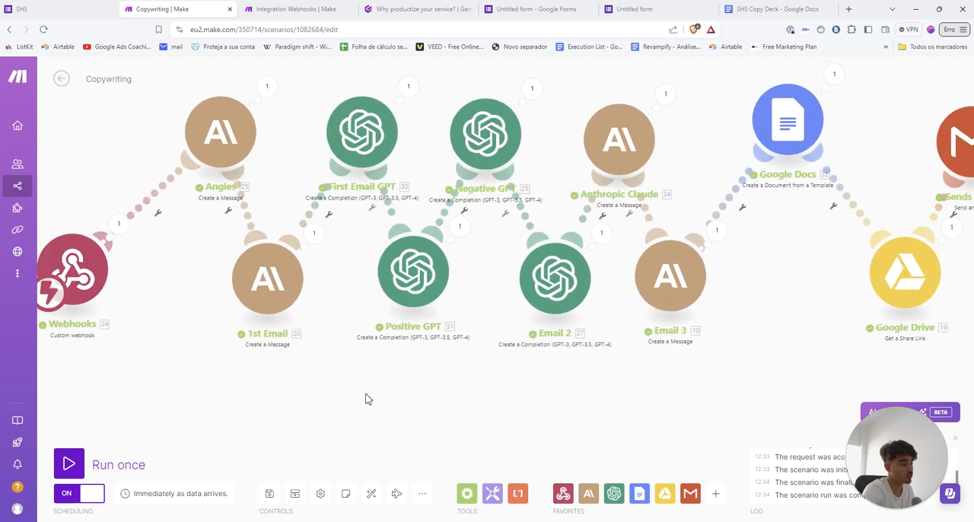
Return to the Miro board at full size and move the "Data Exit" label just above the Google Docs and Google Drive modules
key("alt+Tab")
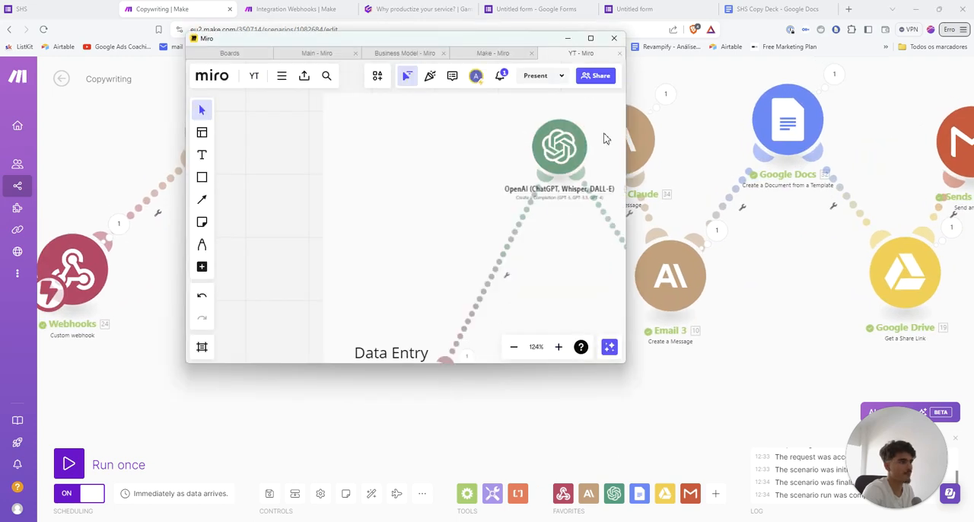
left_click(591, 38)
scroll(619, 291, "up", 2)
scroll(623, 293, "down", 2)
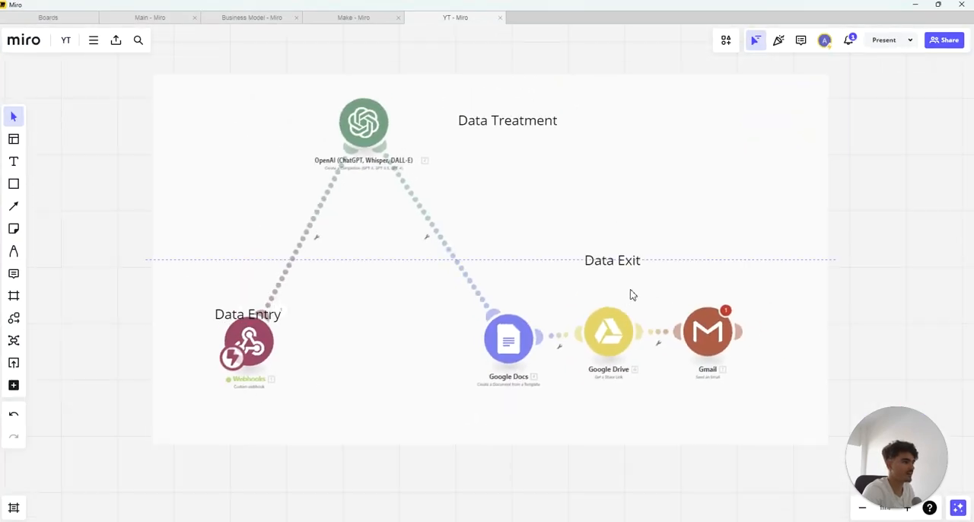
left_click_drag(613, 262, 564, 292)
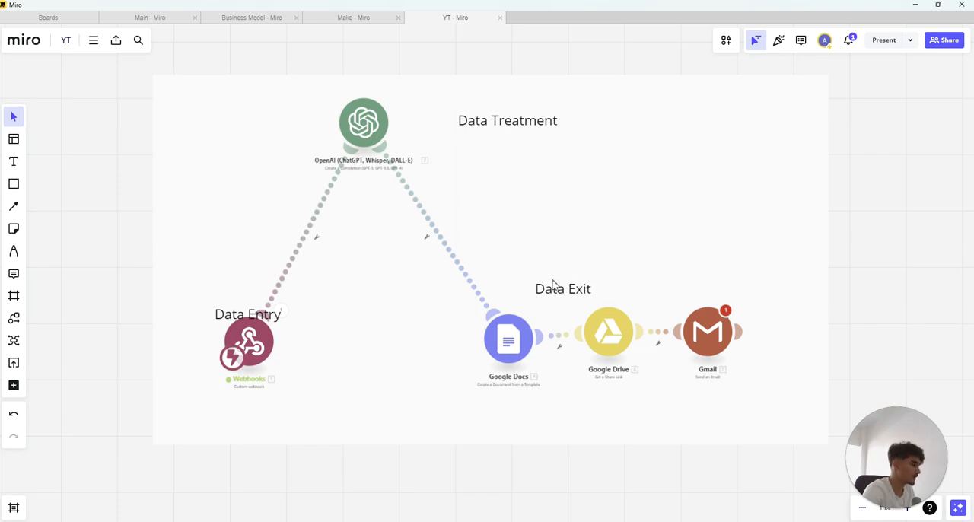
scroll(561, 300, "up", 2)
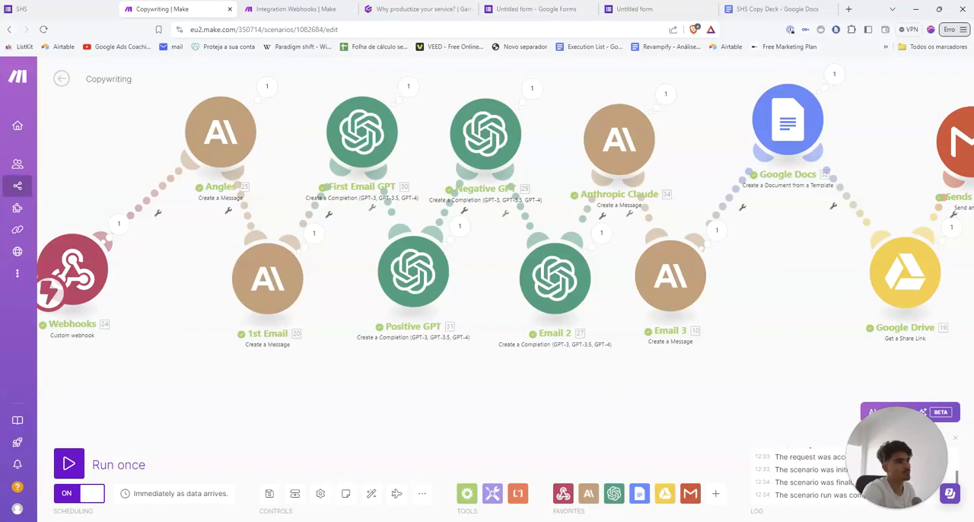
Switch to the Integration Webhooks scenario in Make and space the Google Drive and Gmail modules further apart after Google Docs
left_click(301, 9)
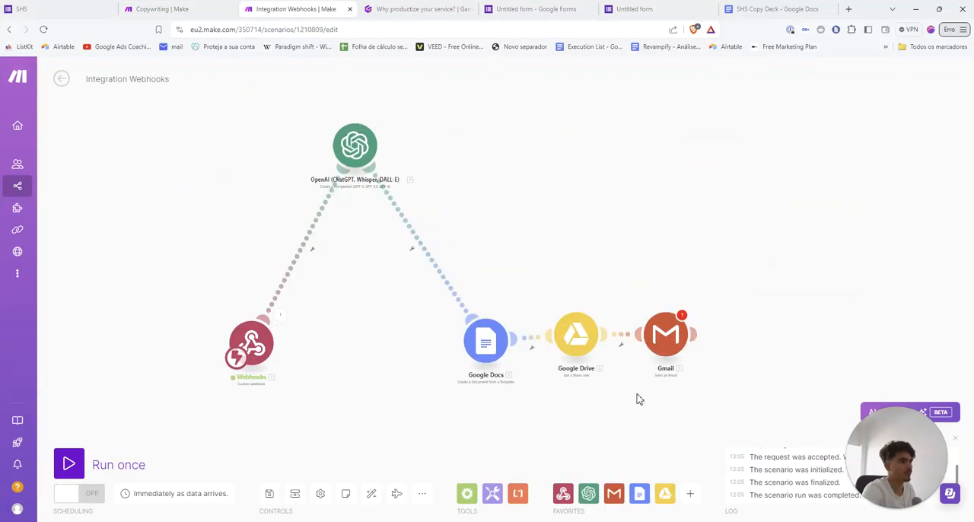
scroll(639, 398, "down", 3)
left_click_drag(639, 398, 579, 377)
scroll(506, 380, "up", 4)
left_click_drag(598, 314, 673, 313)
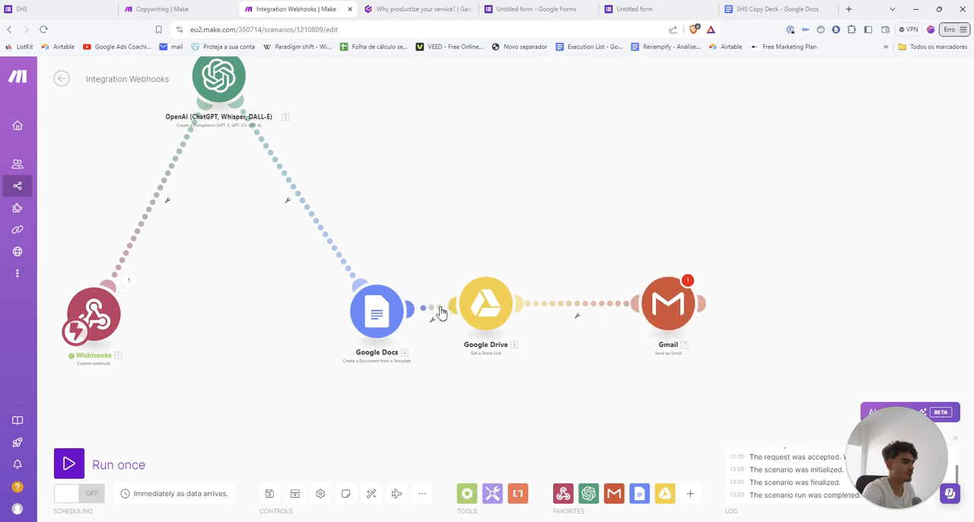
left_click_drag(484, 311, 536, 310)
left_click_drag(464, 233, 519, 266)
Add a Flow Control Router after the Gmail module and open two empty branches from it
left_click(493, 494)
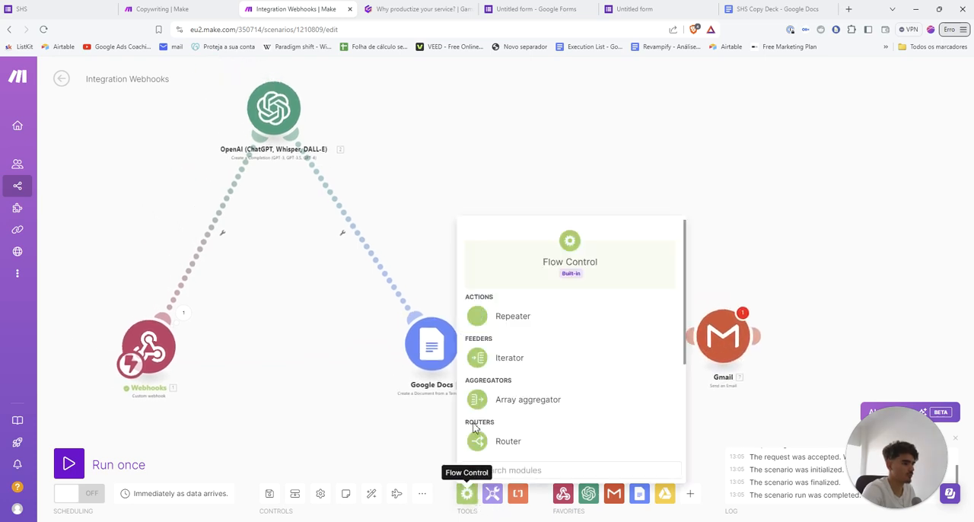
left_click(524, 444)
left_click_drag(528, 440, 853, 332)
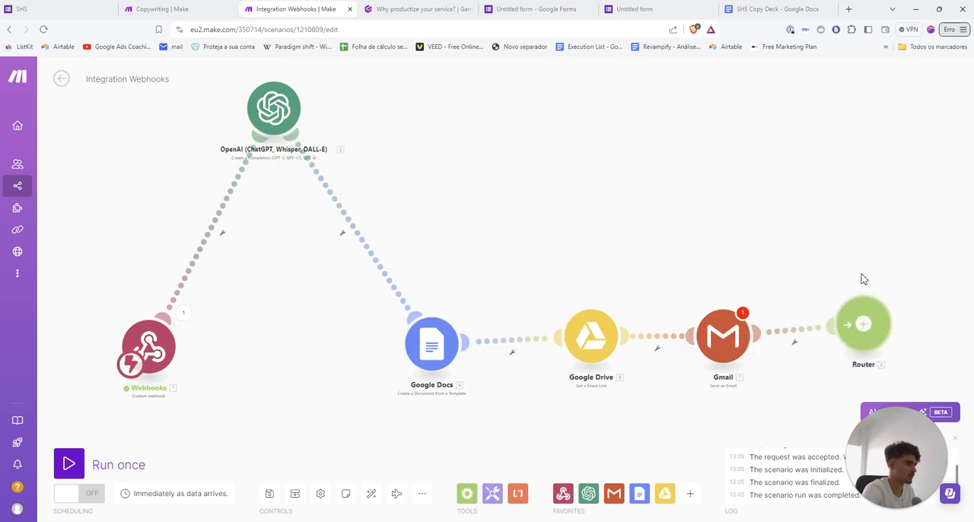
right_click(864, 275)
right_click(853, 322)
left_click(847, 326)
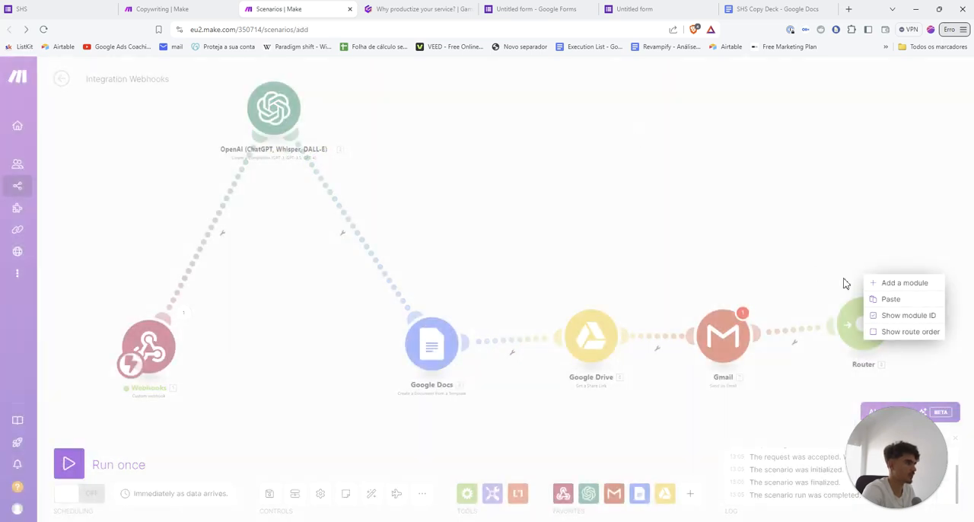
left_click_drag(800, 280, 618, 229)
left_click(688, 282)
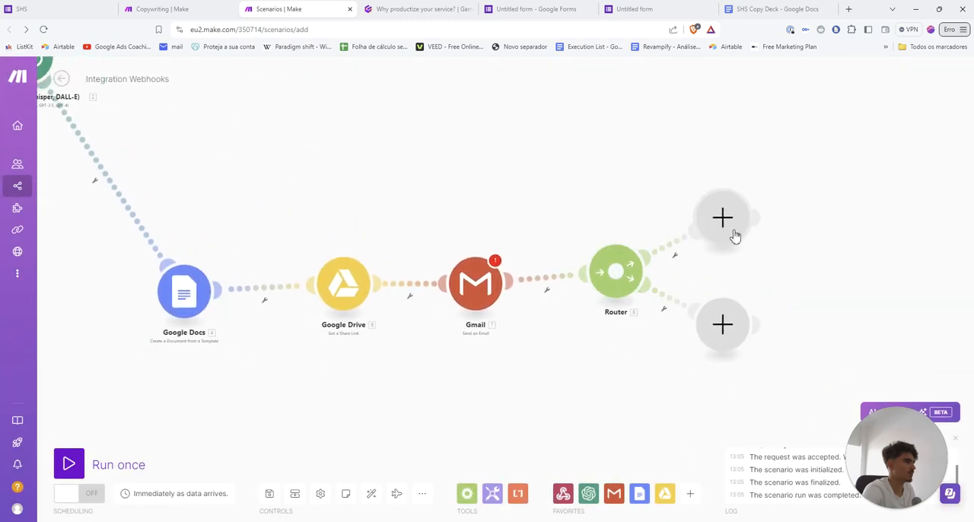
Add a Slack "Create a Message" module to the router's upper branch, leaving its settings unconfigured
left_click(731, 232)
type("s")
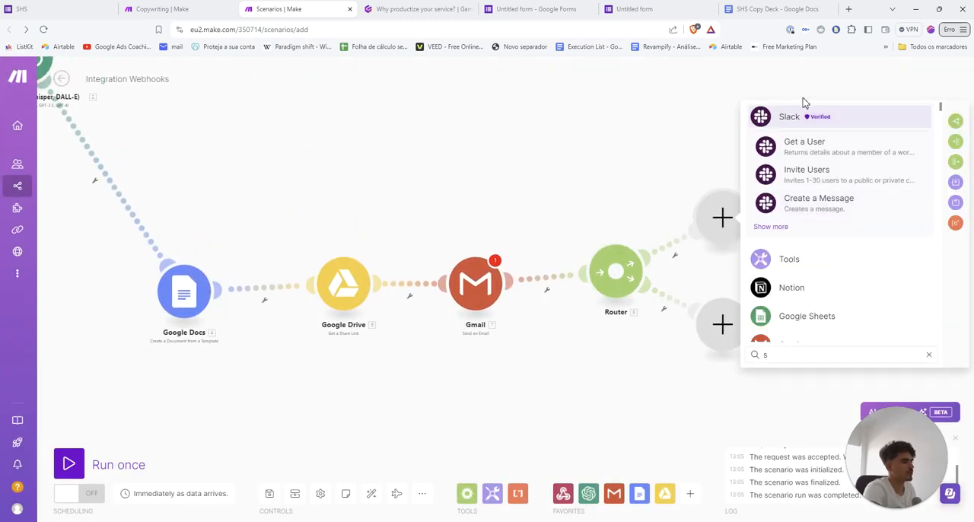
type("la")
left_click(798, 122)
scroll(804, 285, "down", 1)
scroll(804, 284, "down", 2)
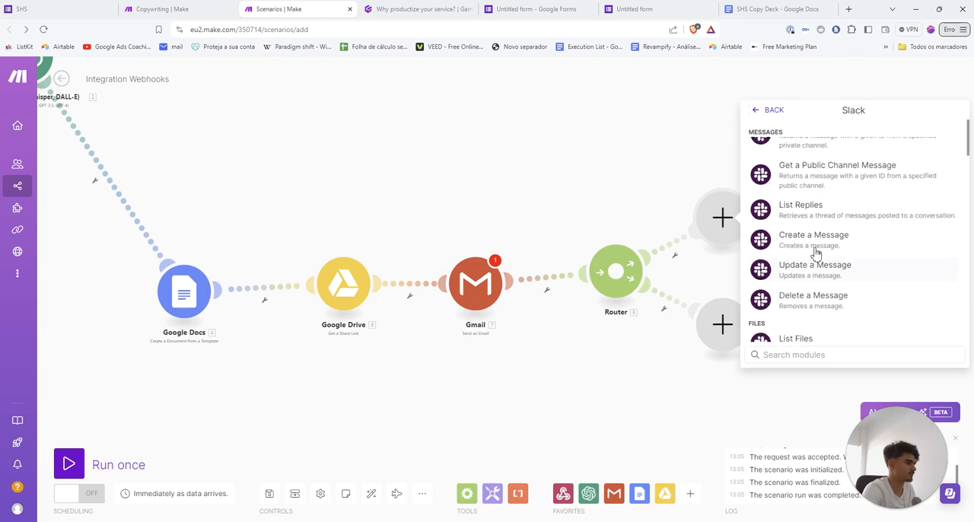
left_click(808, 241)
left_click(722, 348)
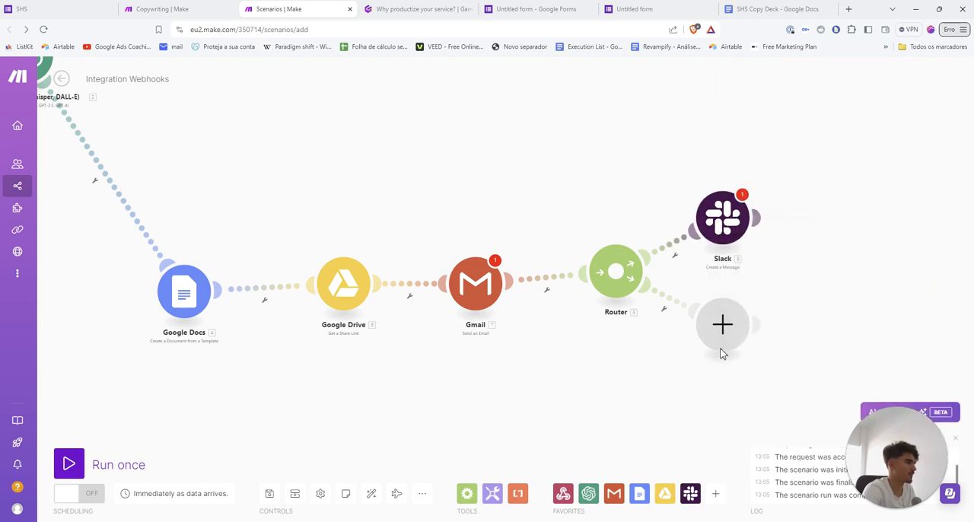
Add an Airtable "Update a Record" module to the router's lower branch, leaving its settings unconfigured
left_click(722, 343)
type("air")
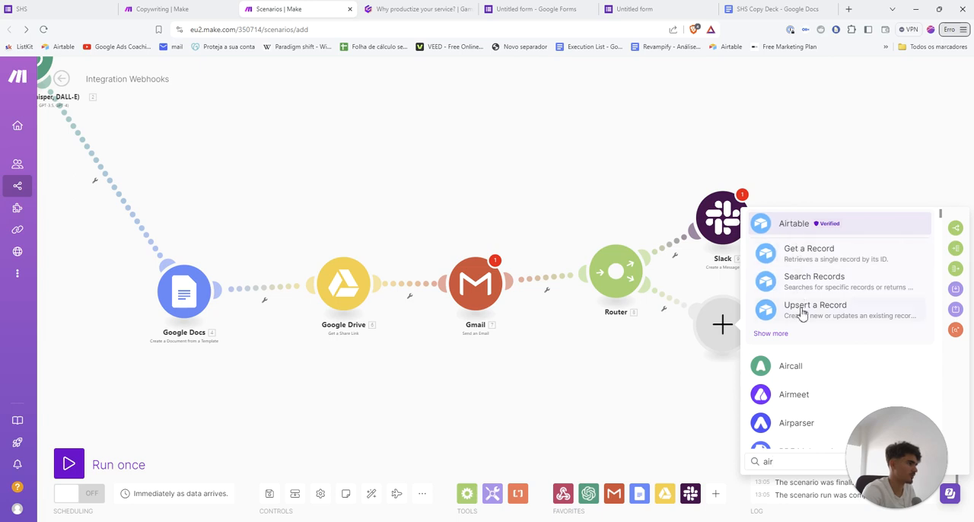
left_click(792, 225)
left_click(813, 354)
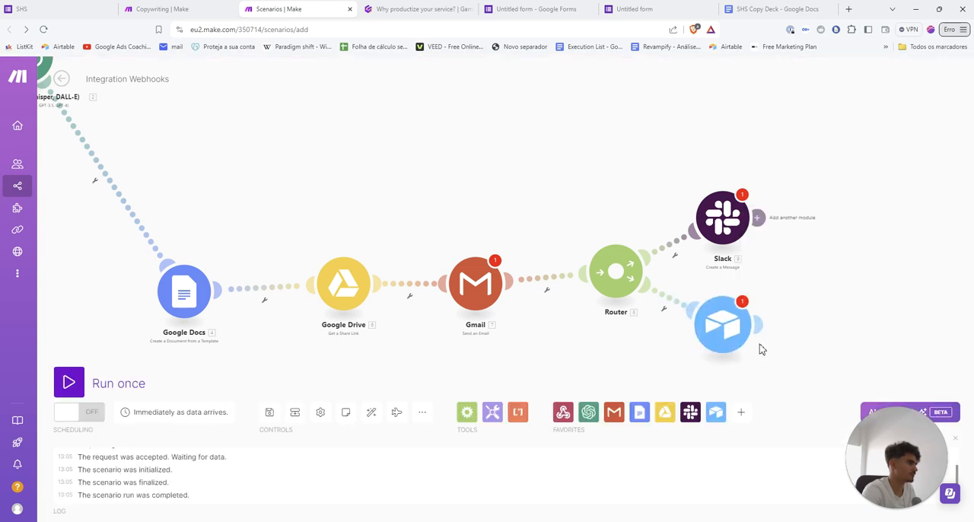
left_click(579, 364)
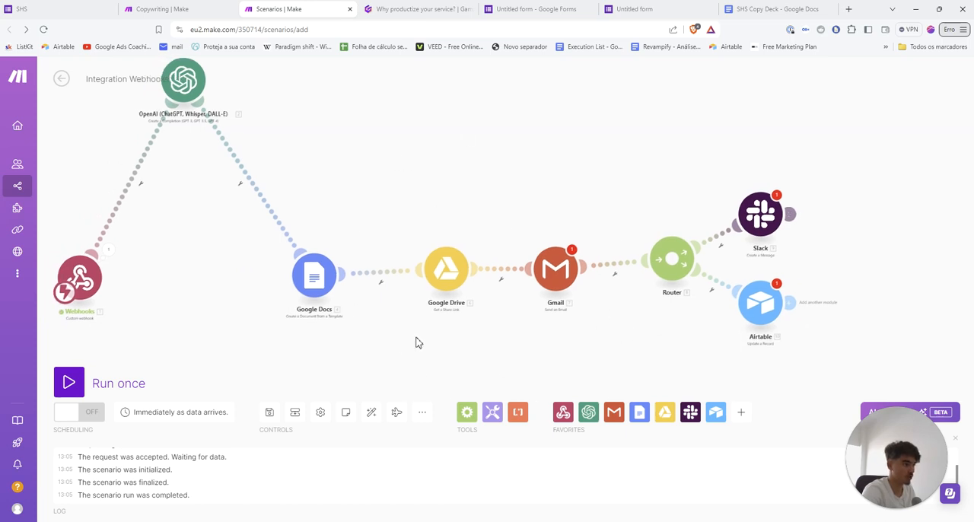
Spread the router's branches by moving the Slack module higher and the Airtable module lower
left_click_drag(543, 357, 469, 336)
scroll(493, 336, "up", 2)
left_click_drag(574, 332, 432, 320)
left_click_drag(567, 159, 563, 124)
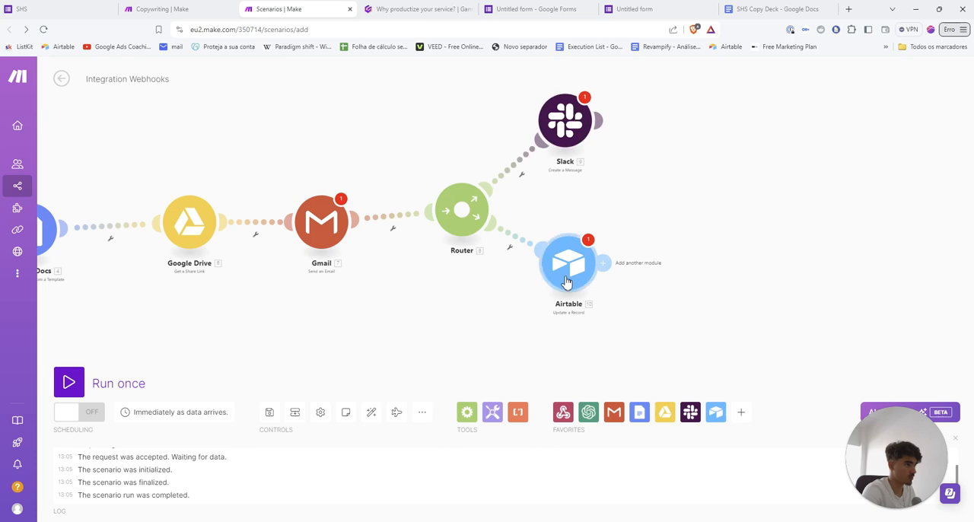
left_click_drag(567, 282, 569, 338)
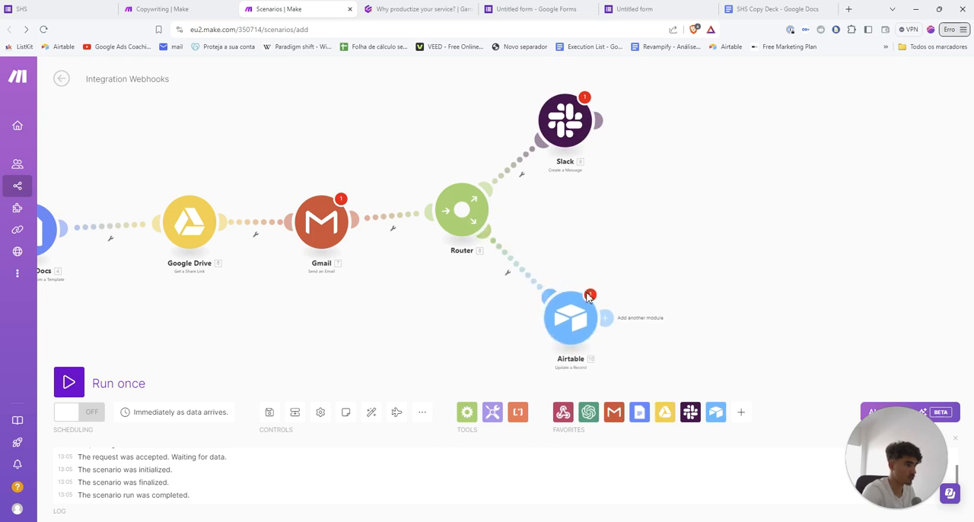
Add a ClickUp "Create a Task" module after Airtable, leaving its settings unconfigured
left_click(610, 320)
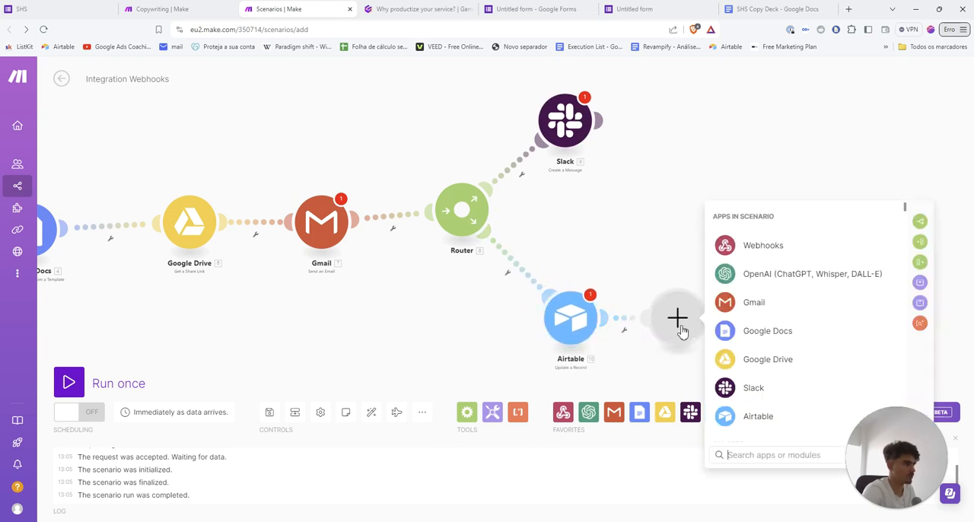
type("cli")
left_click(757, 362)
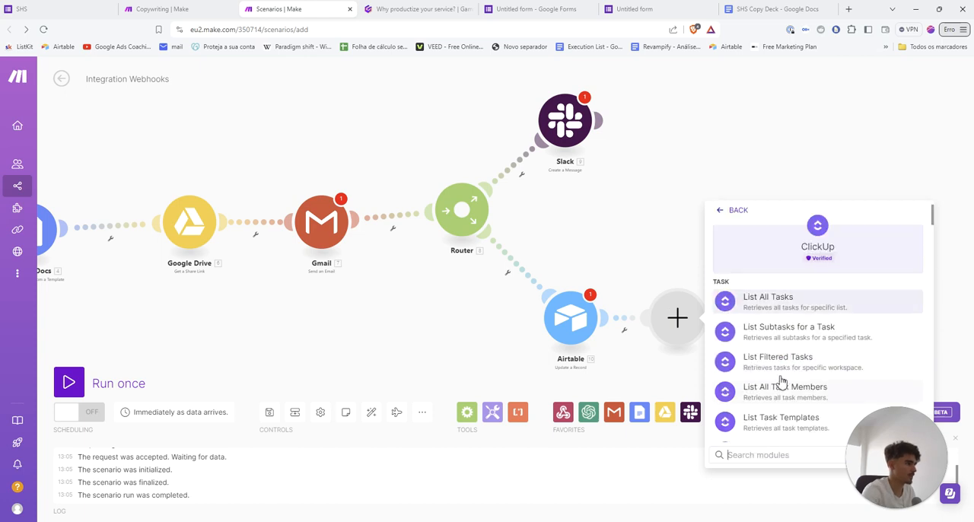
scroll(776, 373, "down", 3)
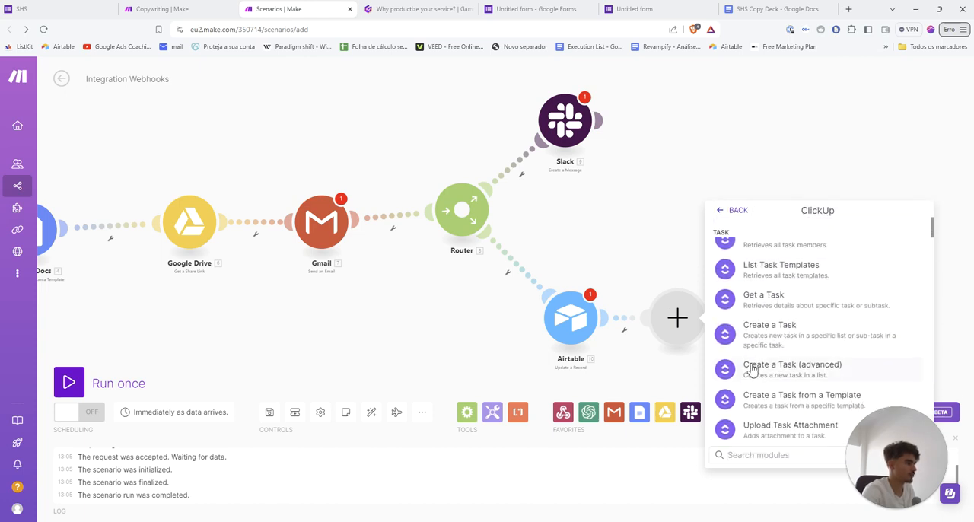
left_click(753, 369)
left_click(653, 290)
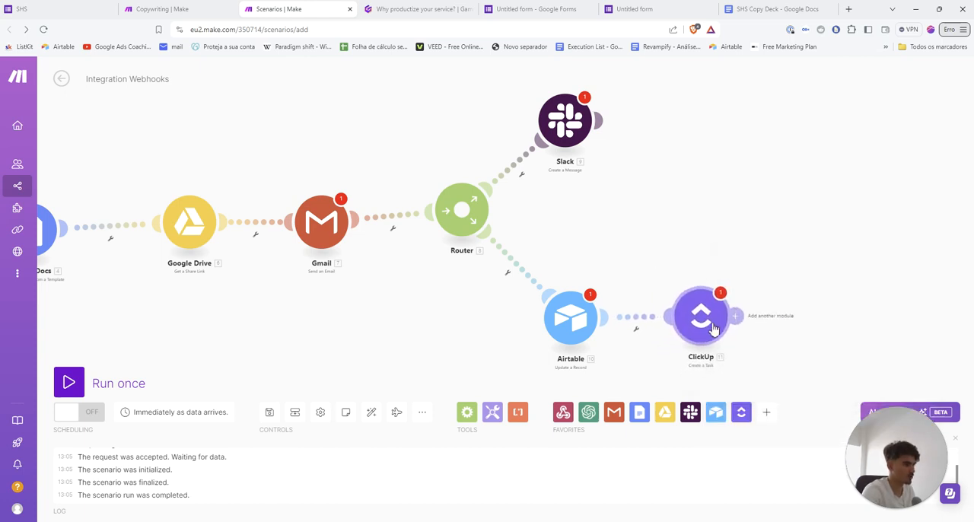
View the whole extended scenario, and switch to the Gamma presentation to show the "Explaining the flow" slide
scroll(658, 261, "down", 5)
scroll(556, 339, "up", 5)
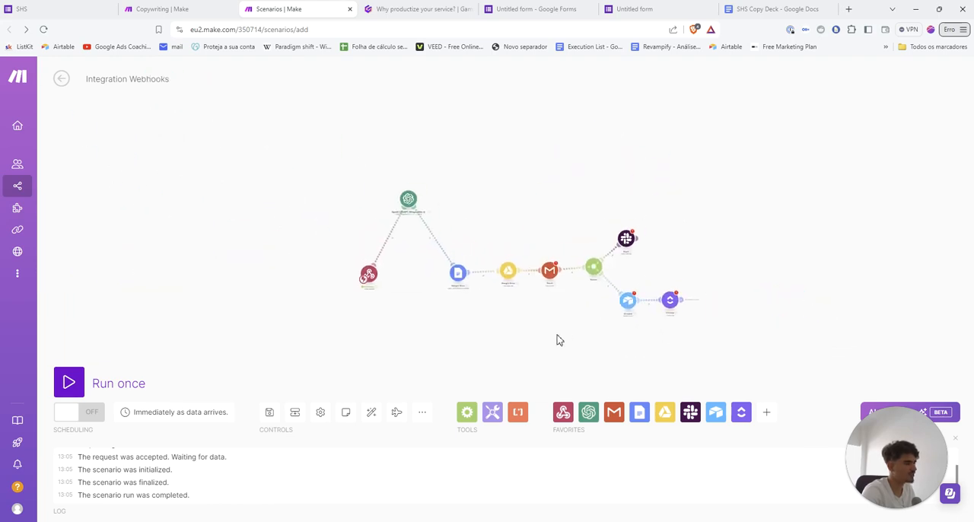
left_click(416, 9)
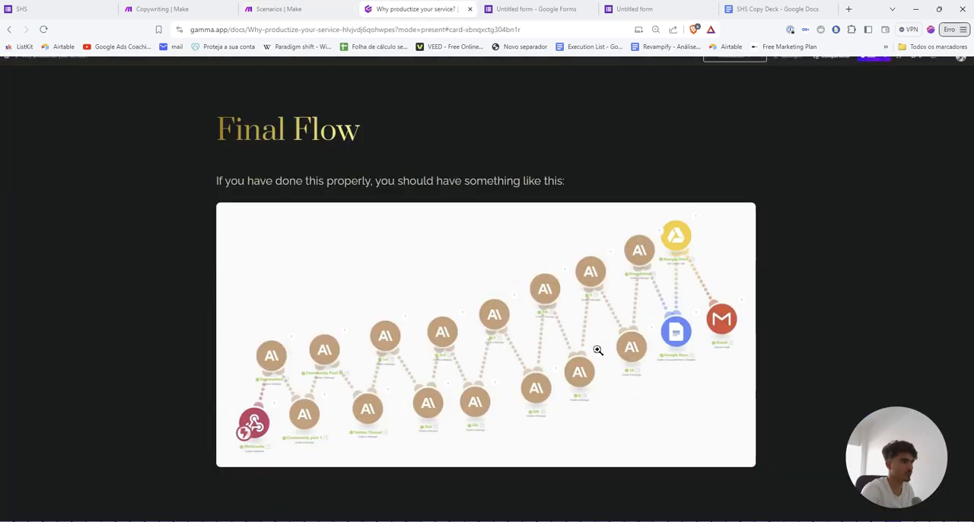
key("Right")
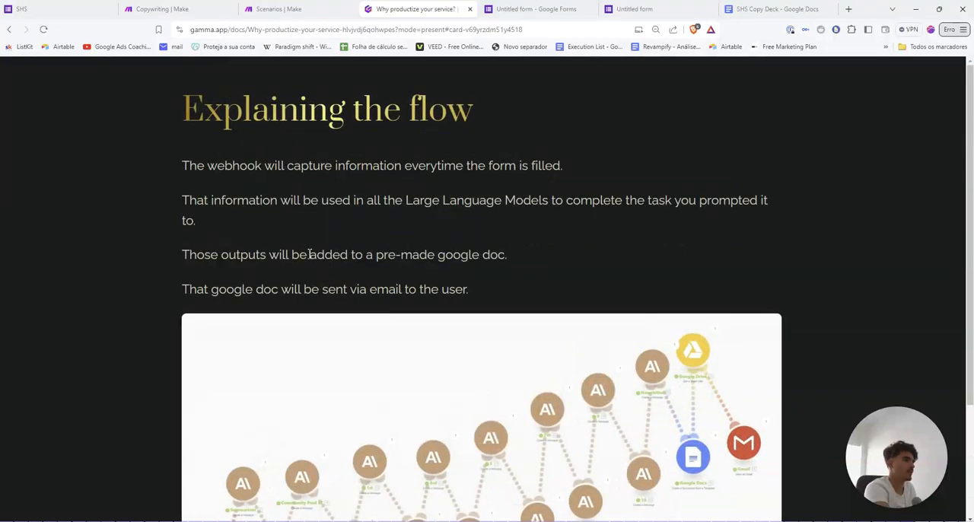